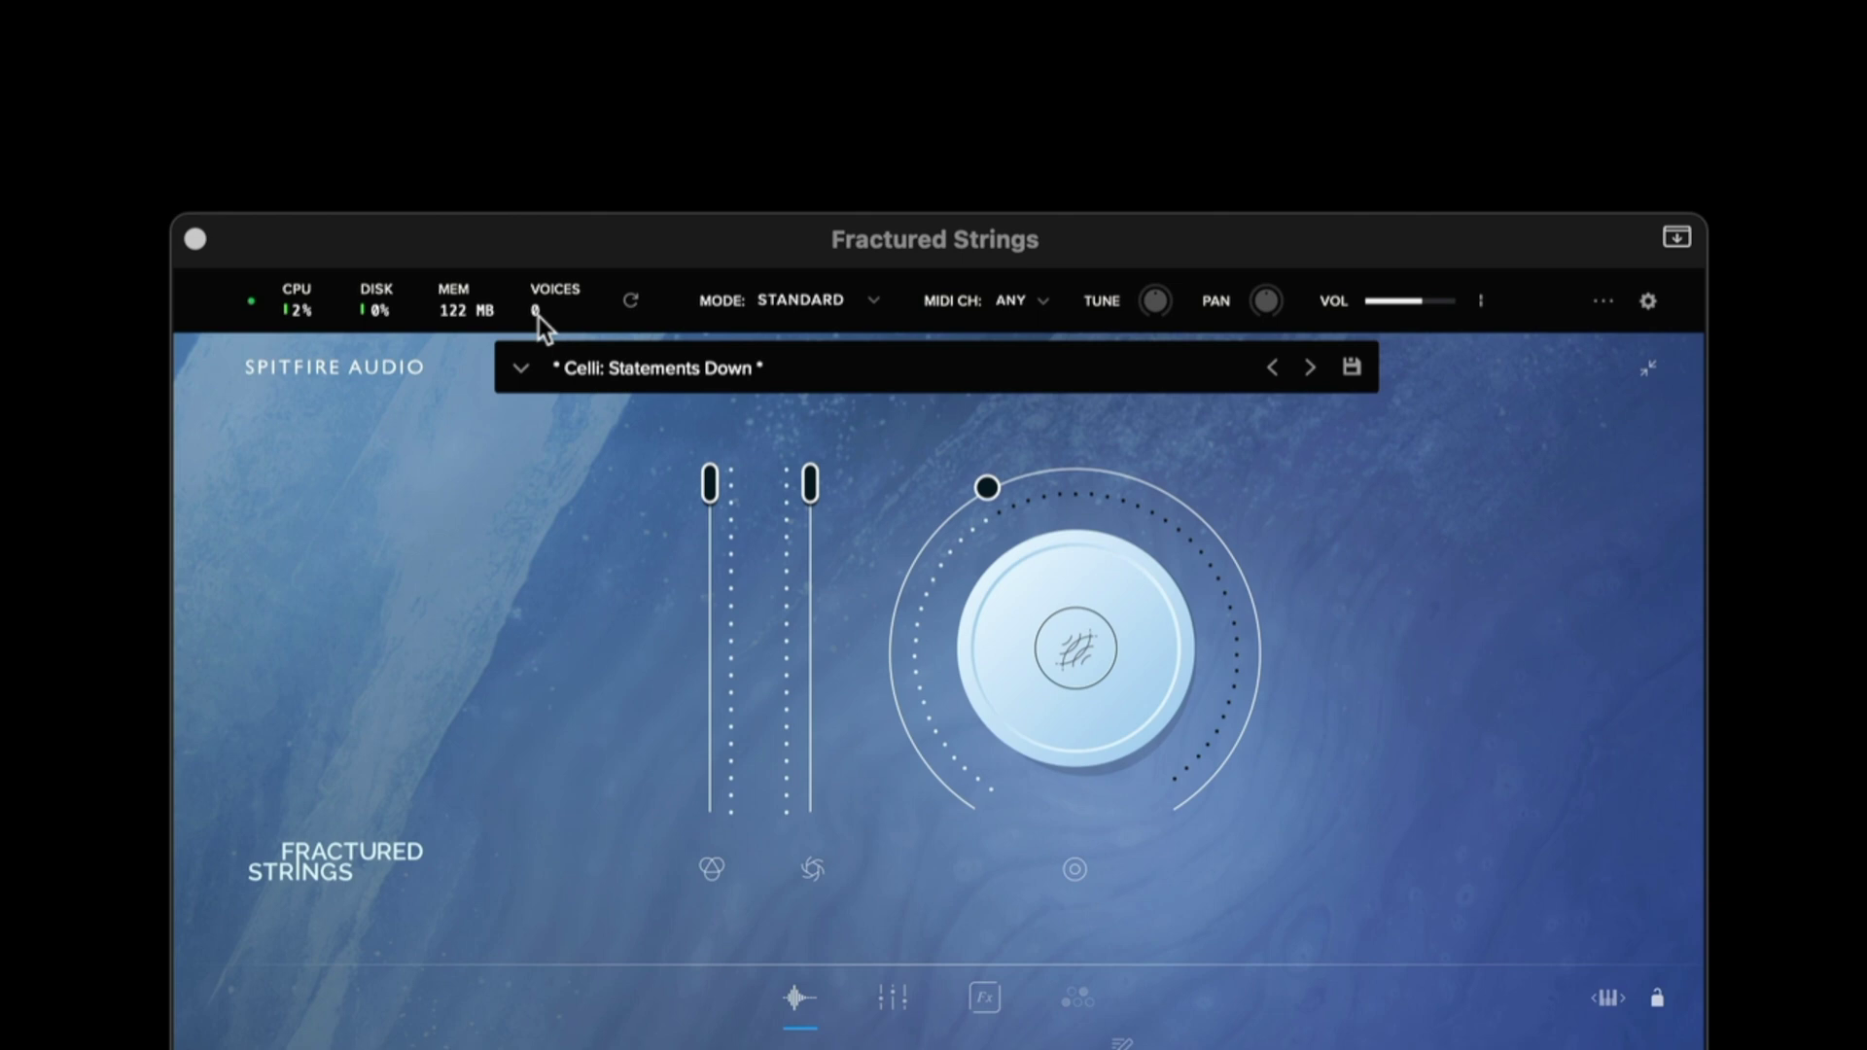
Check the refresh options, play mode list and MIDI channel list, leaving Standard mode and ANY channel
left_click(633, 312)
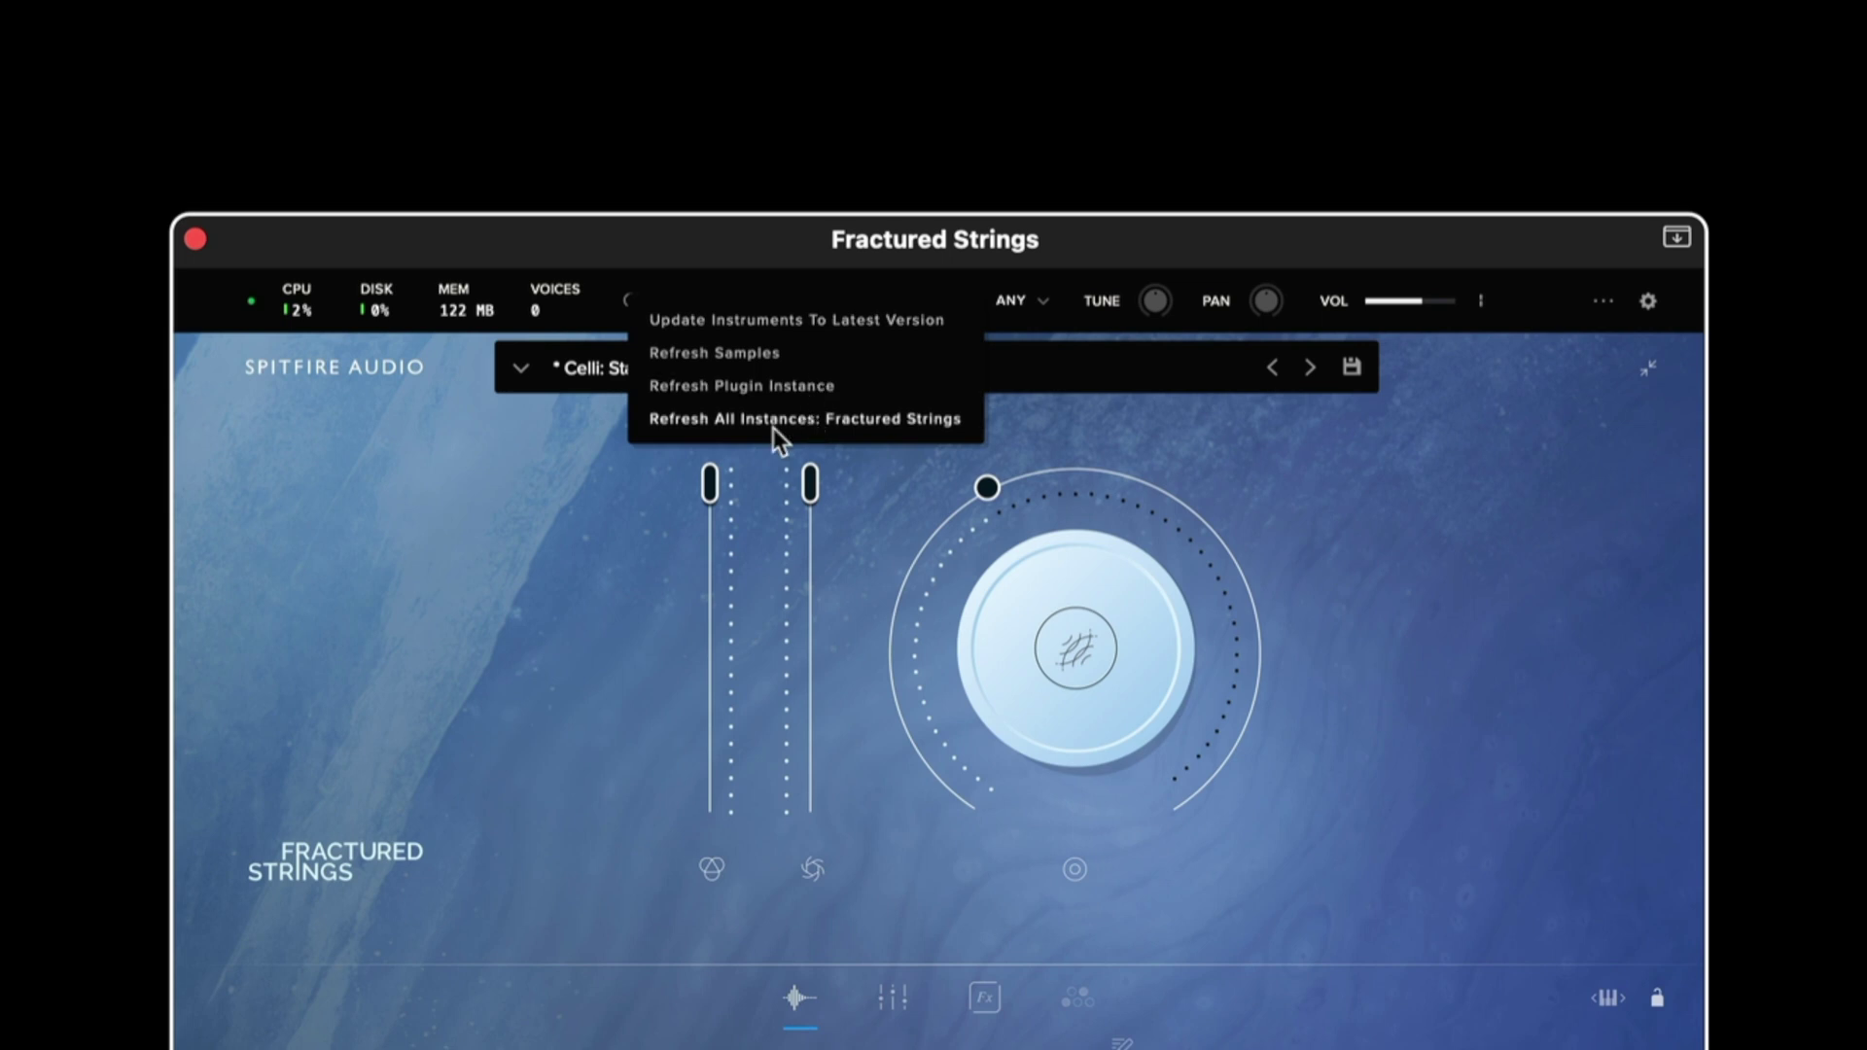
left_click(856, 710)
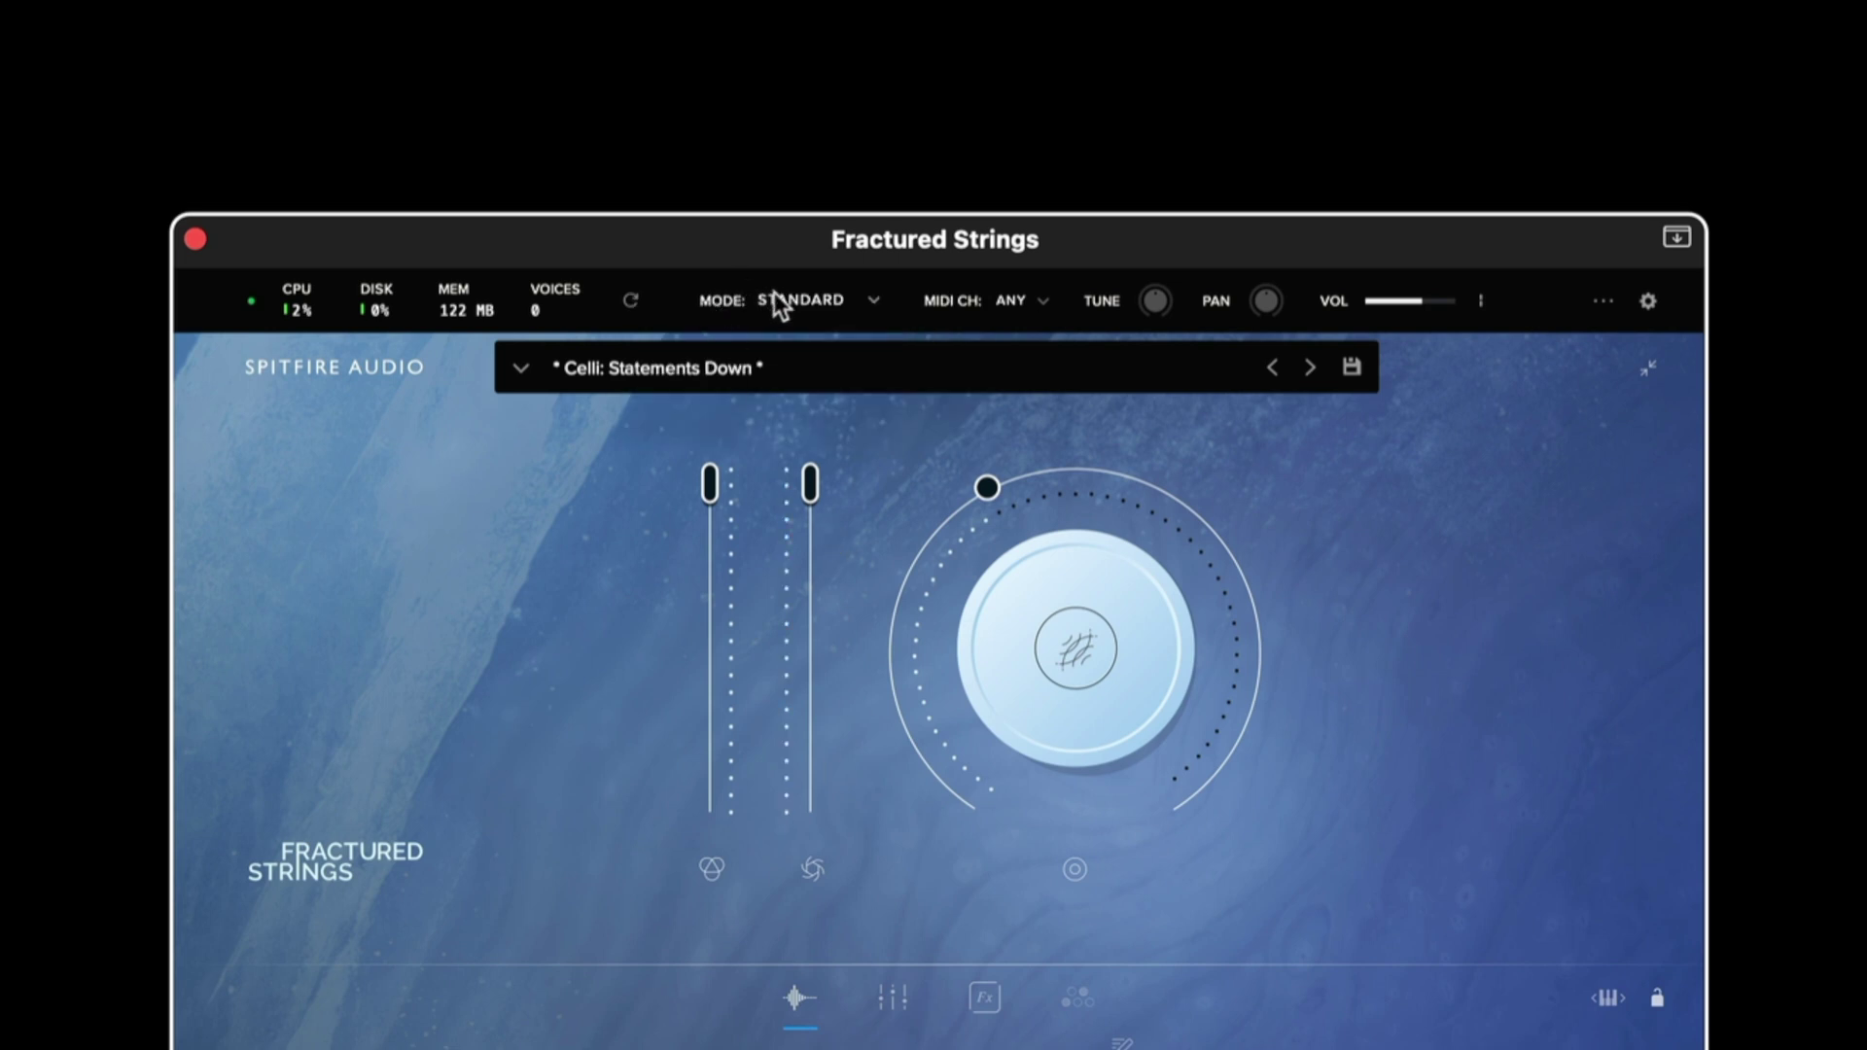
left_click(808, 299)
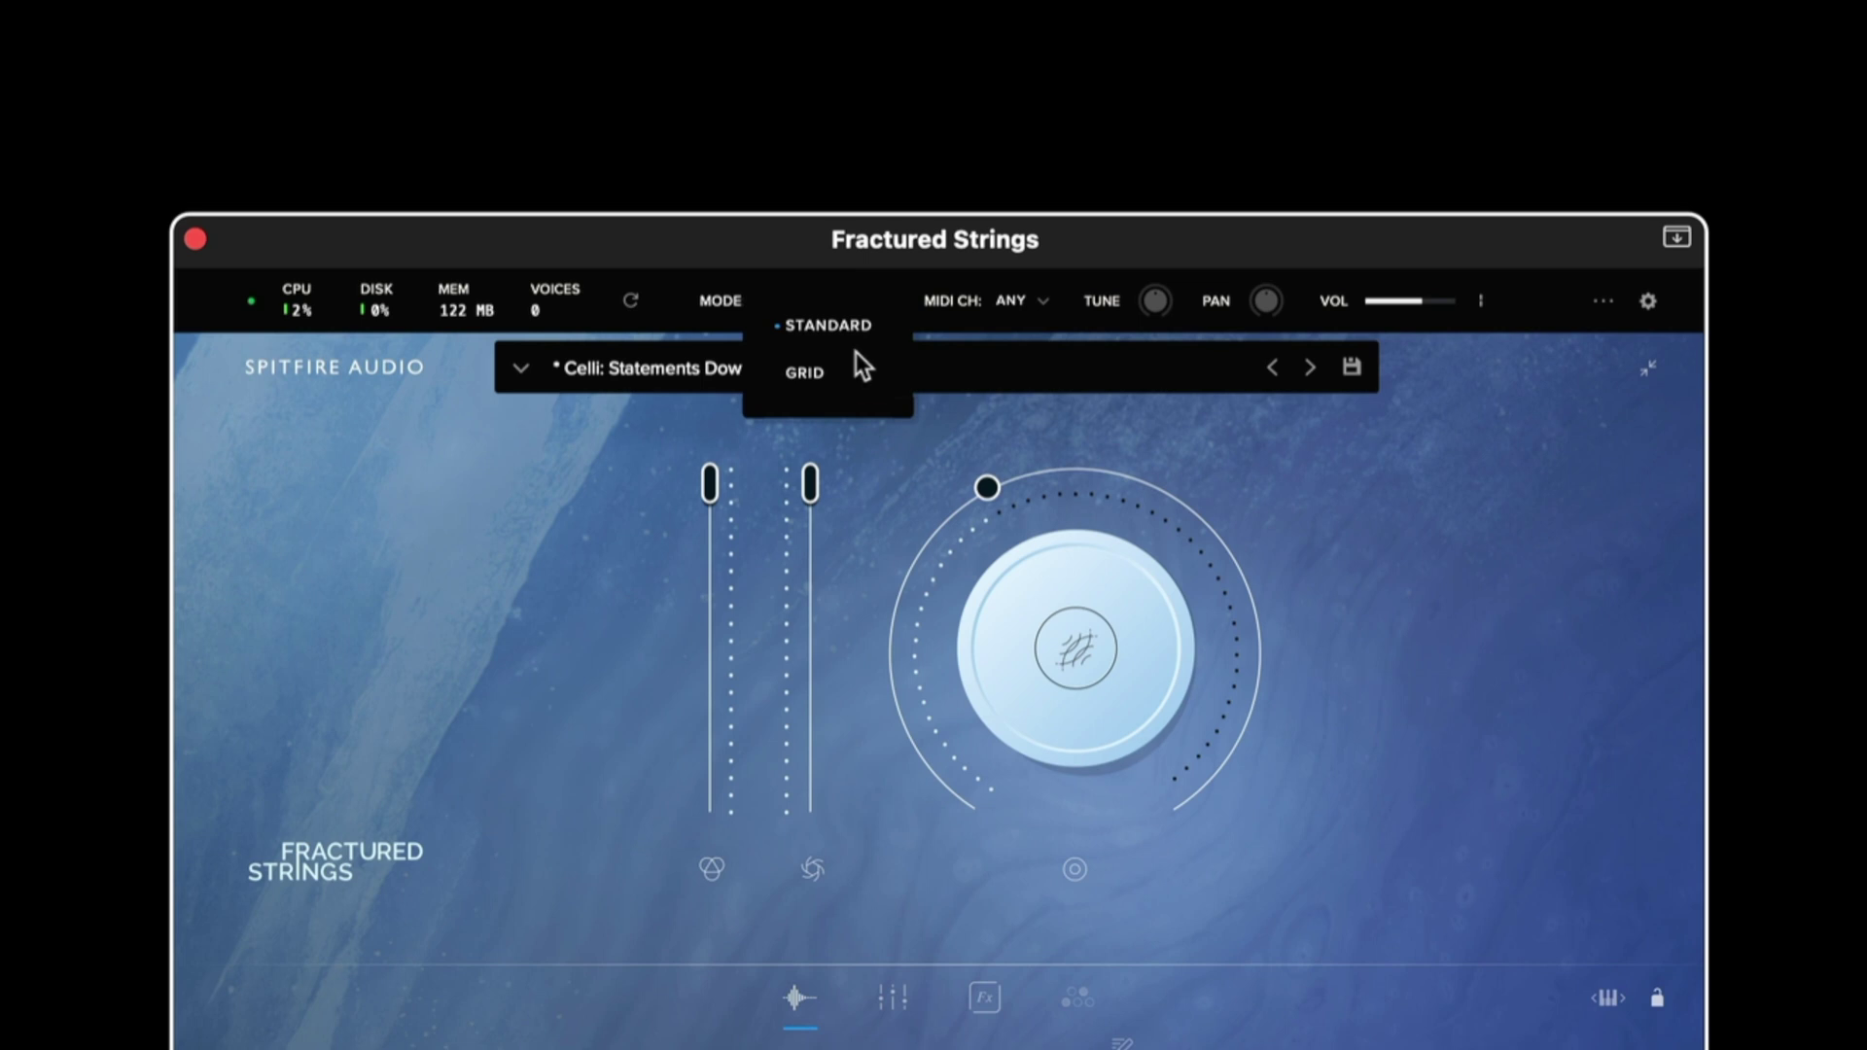
left_click(1010, 426)
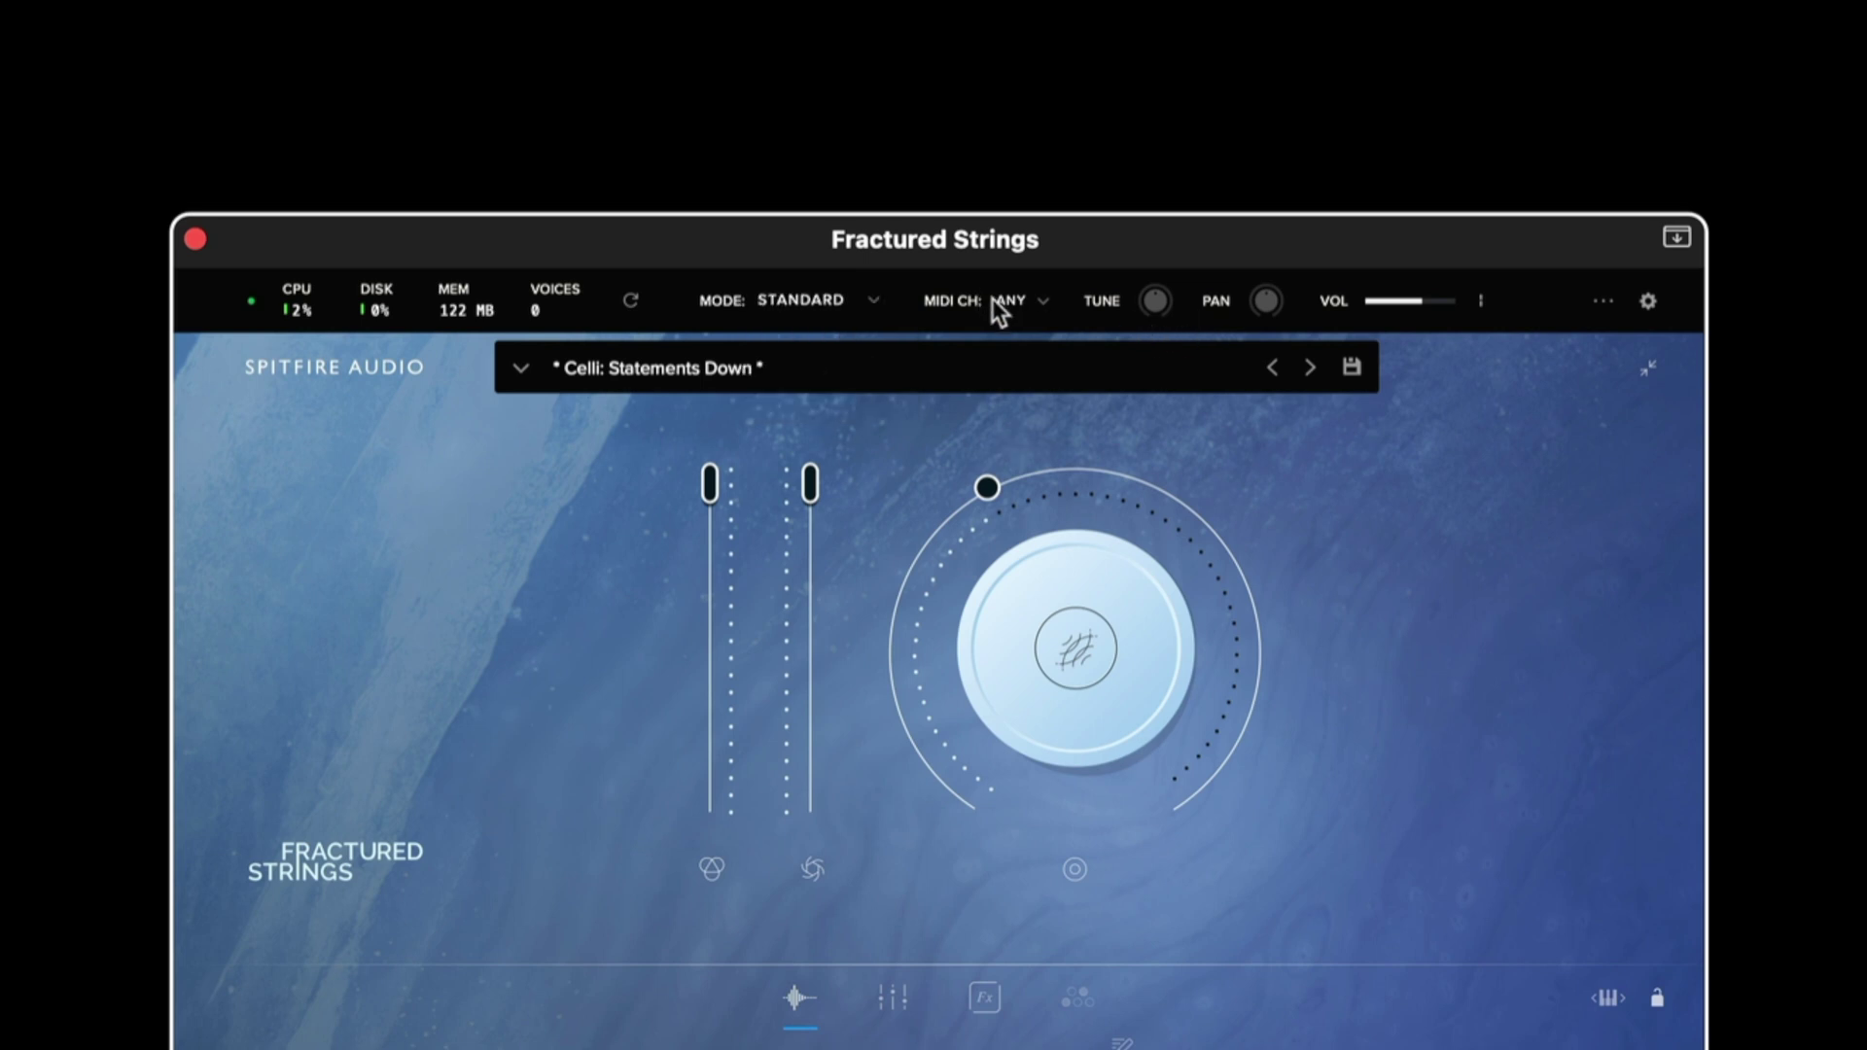
left_click(1028, 305)
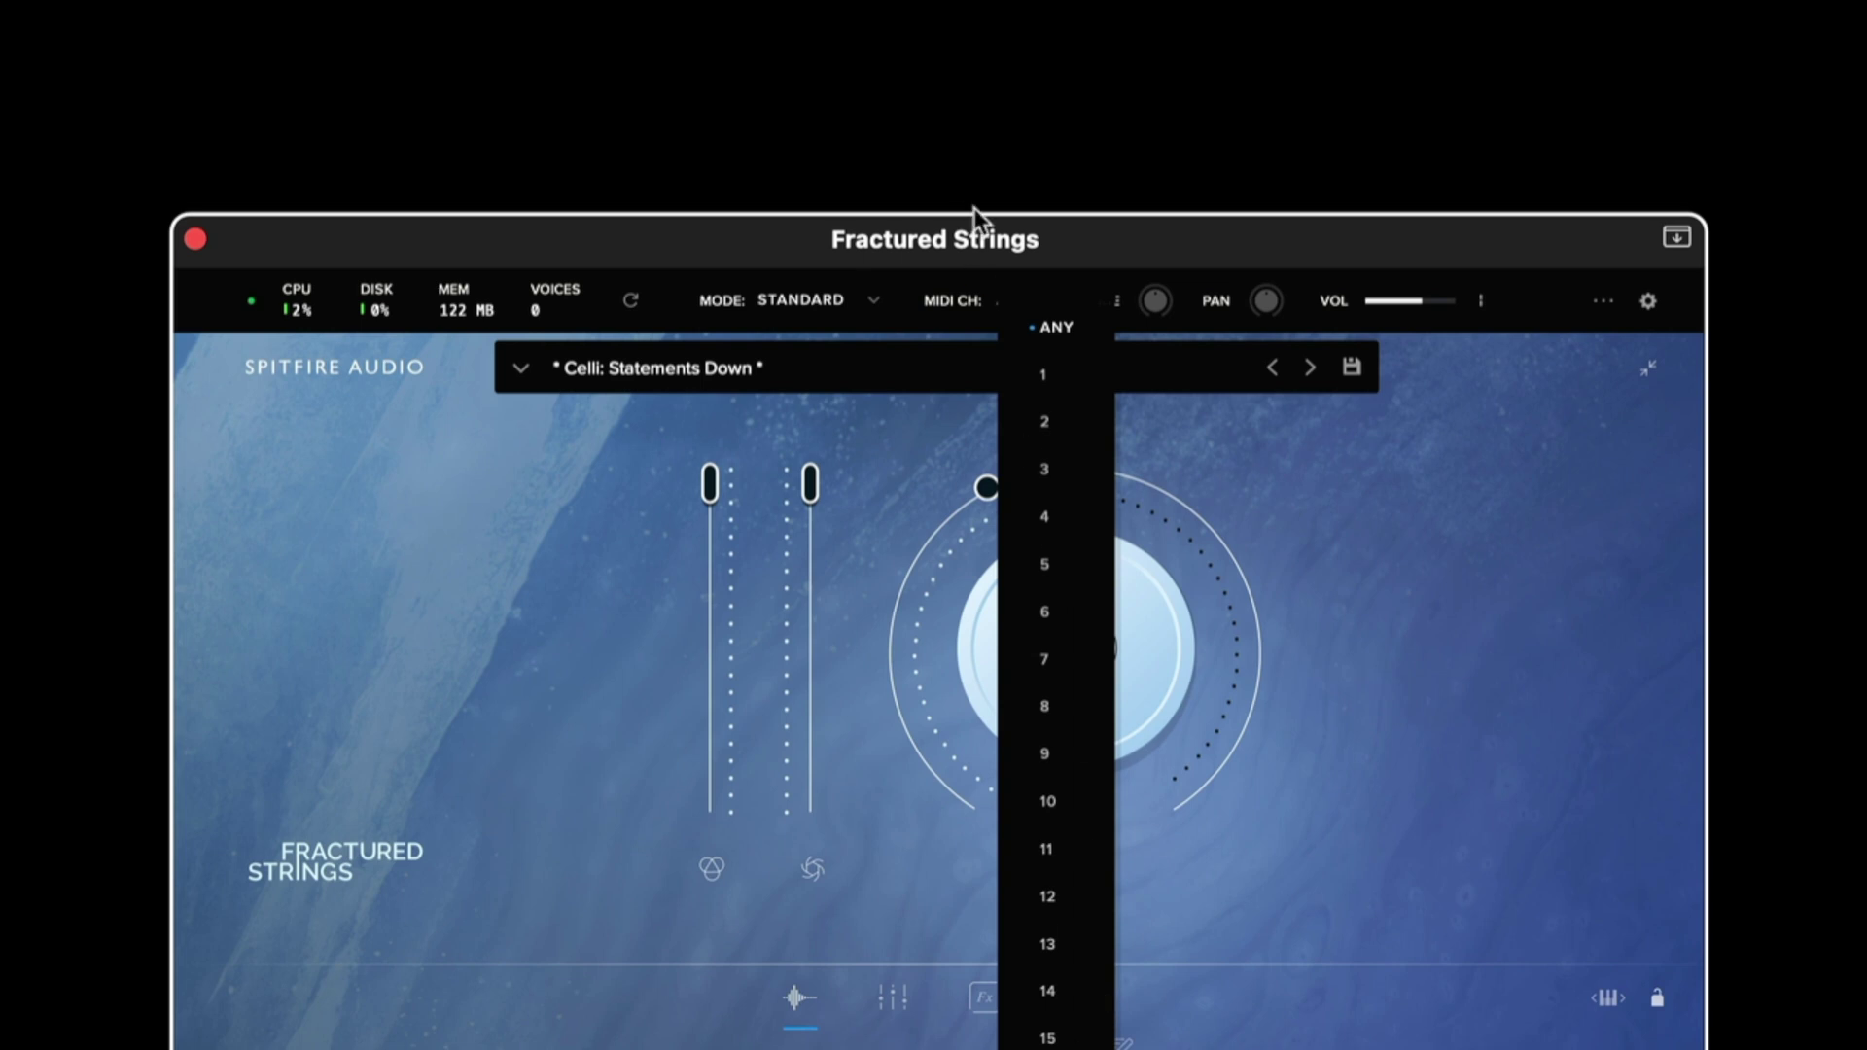
left_click(1473, 498)
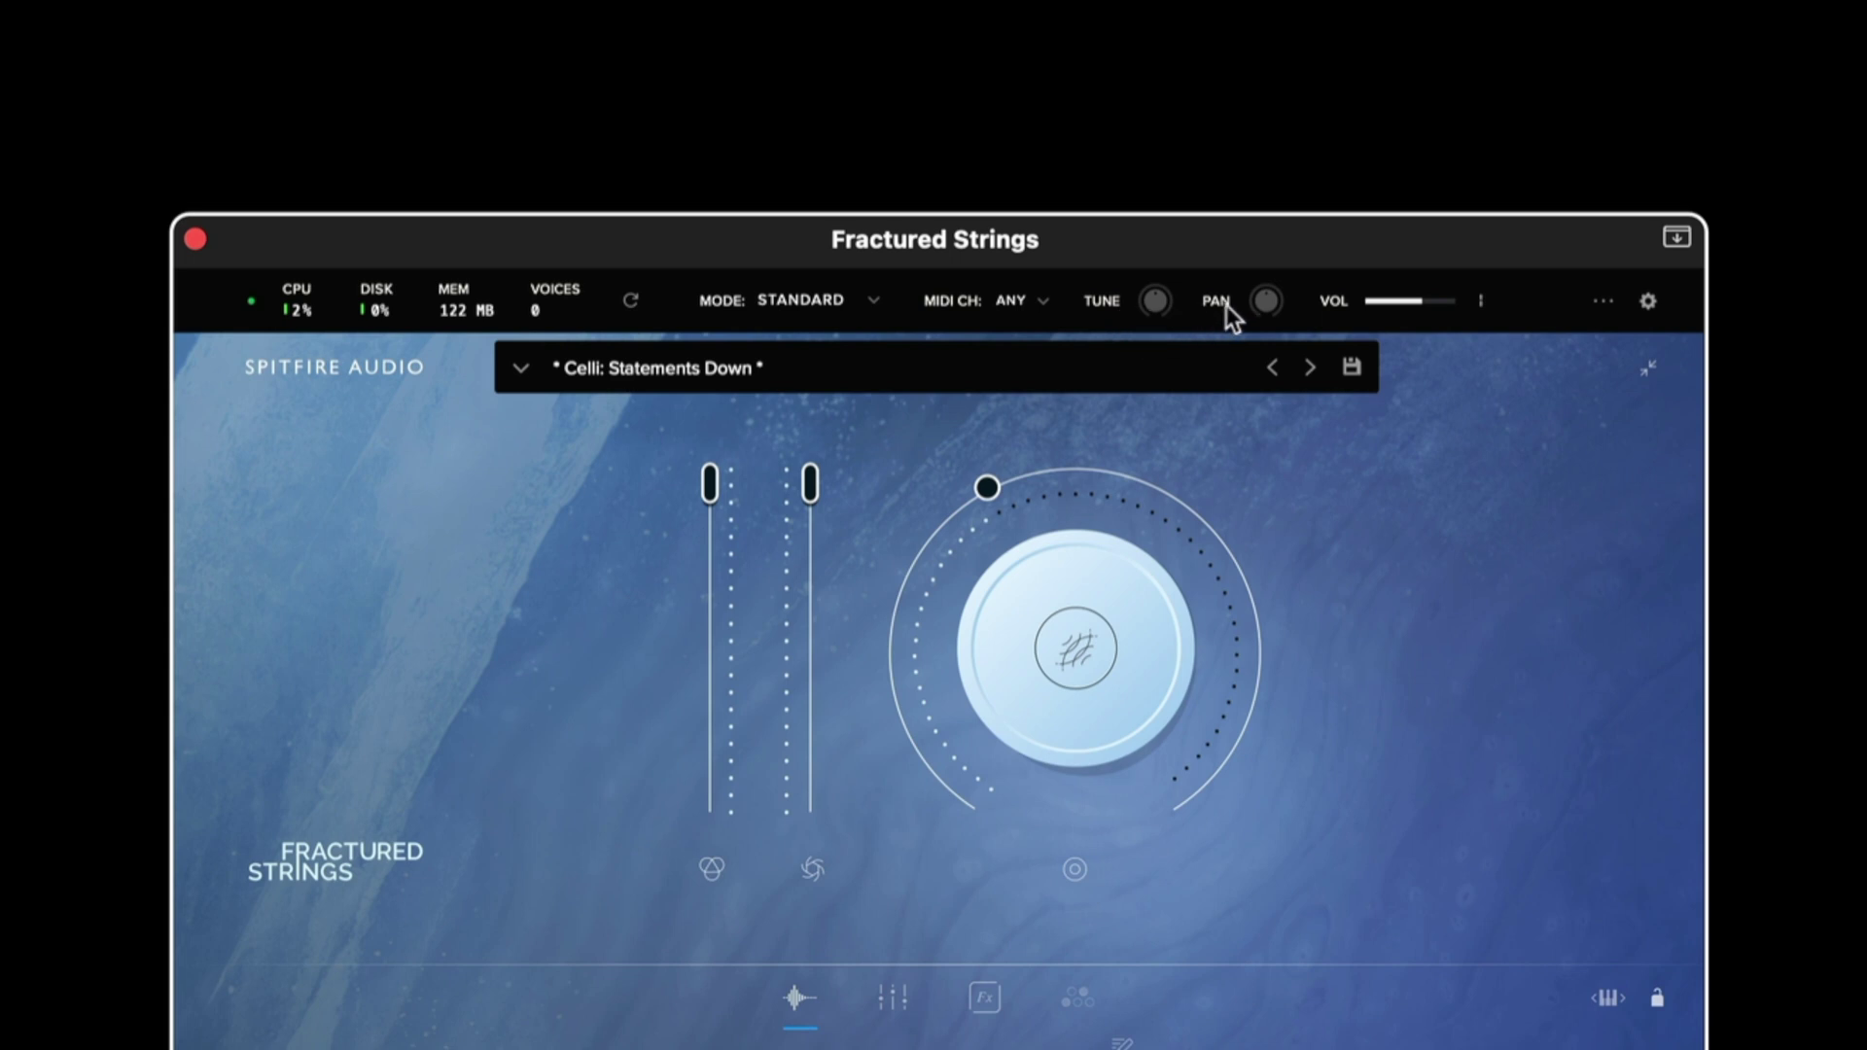
Open the dynamics and velocity options, keeping Full Velocity Range
mouse_move(1394, 305)
left_click(1605, 306)
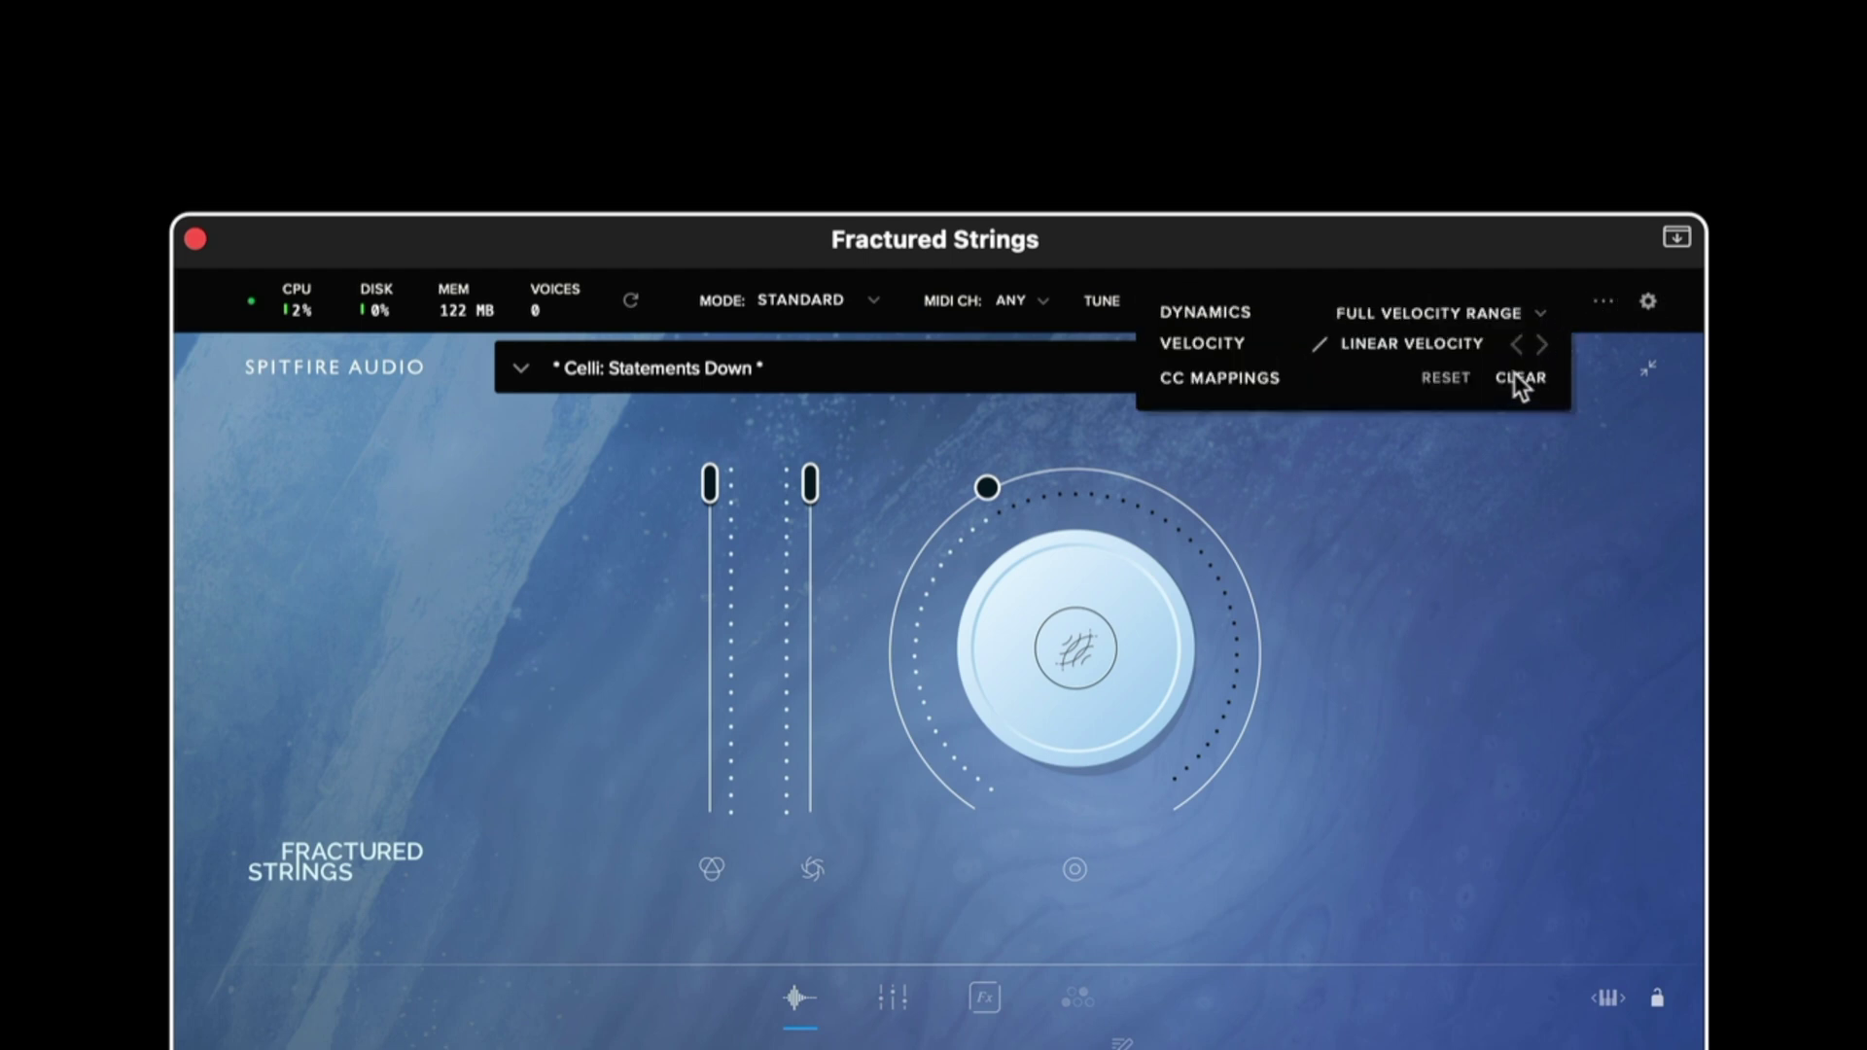
left_click(1540, 314)
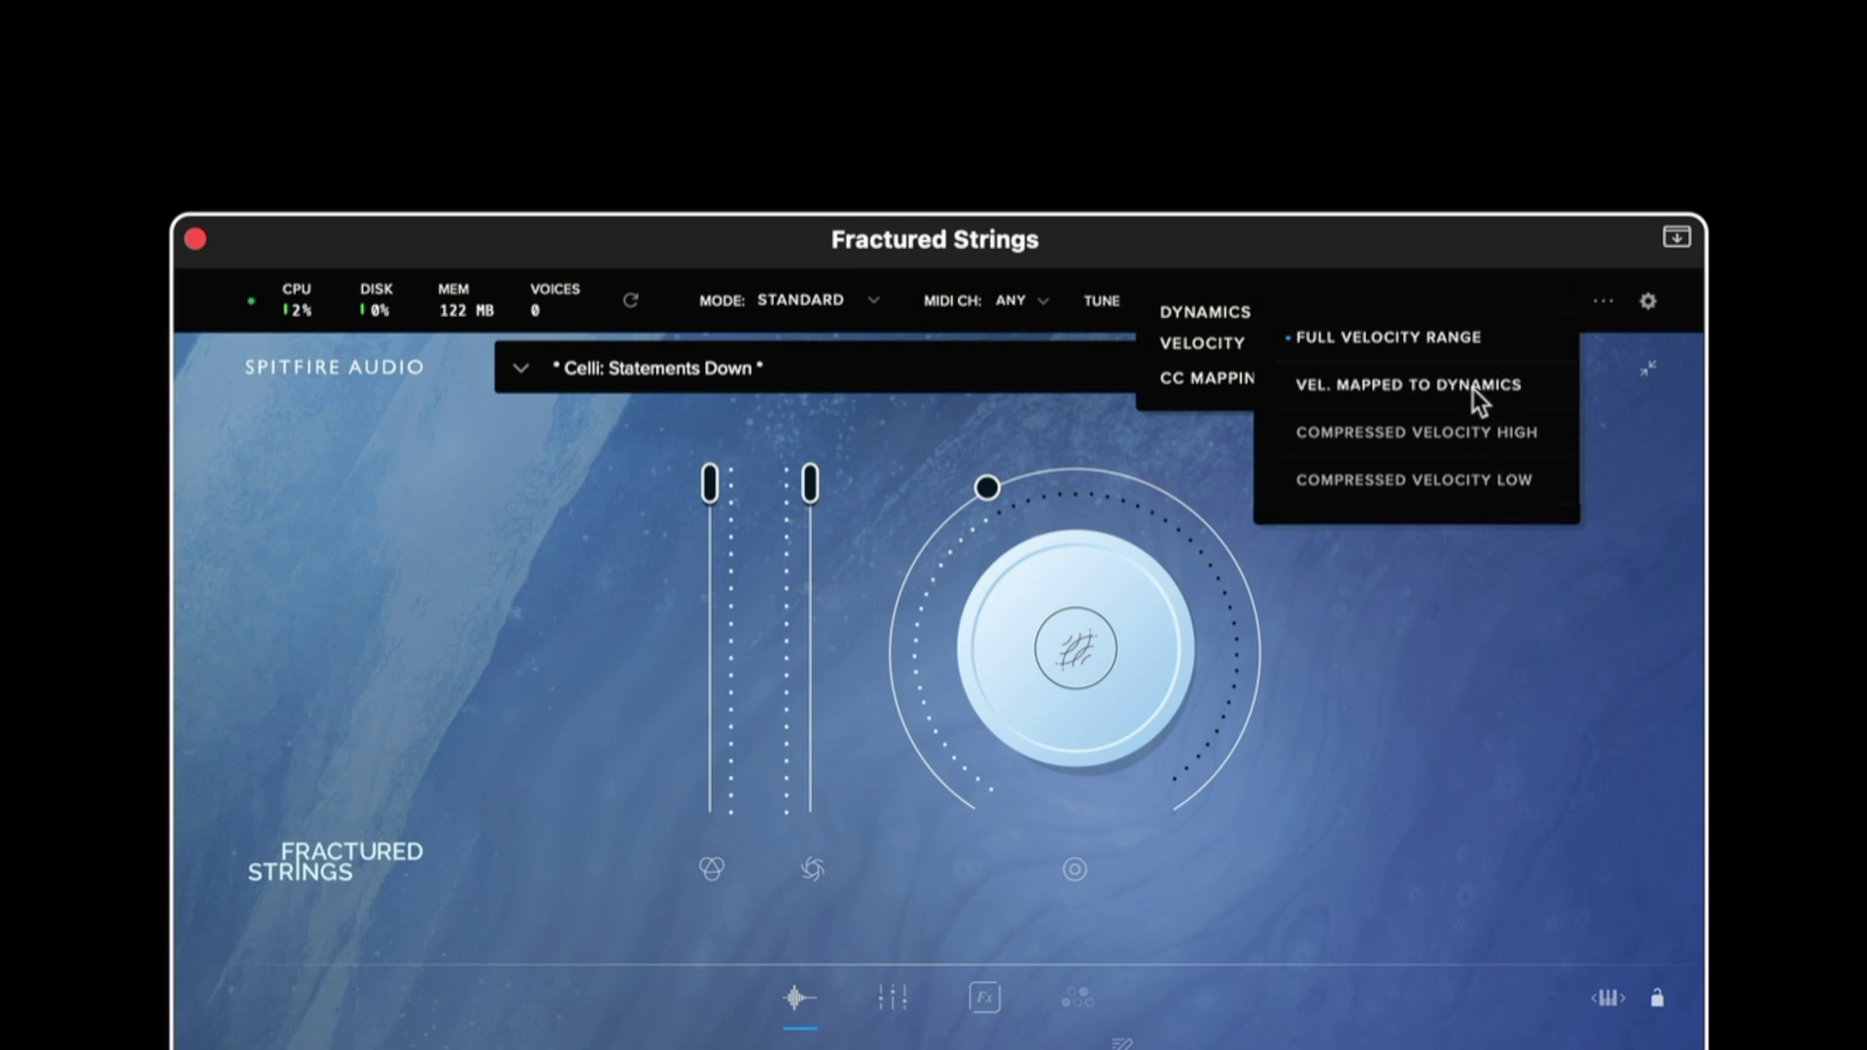
left_click(1527, 344)
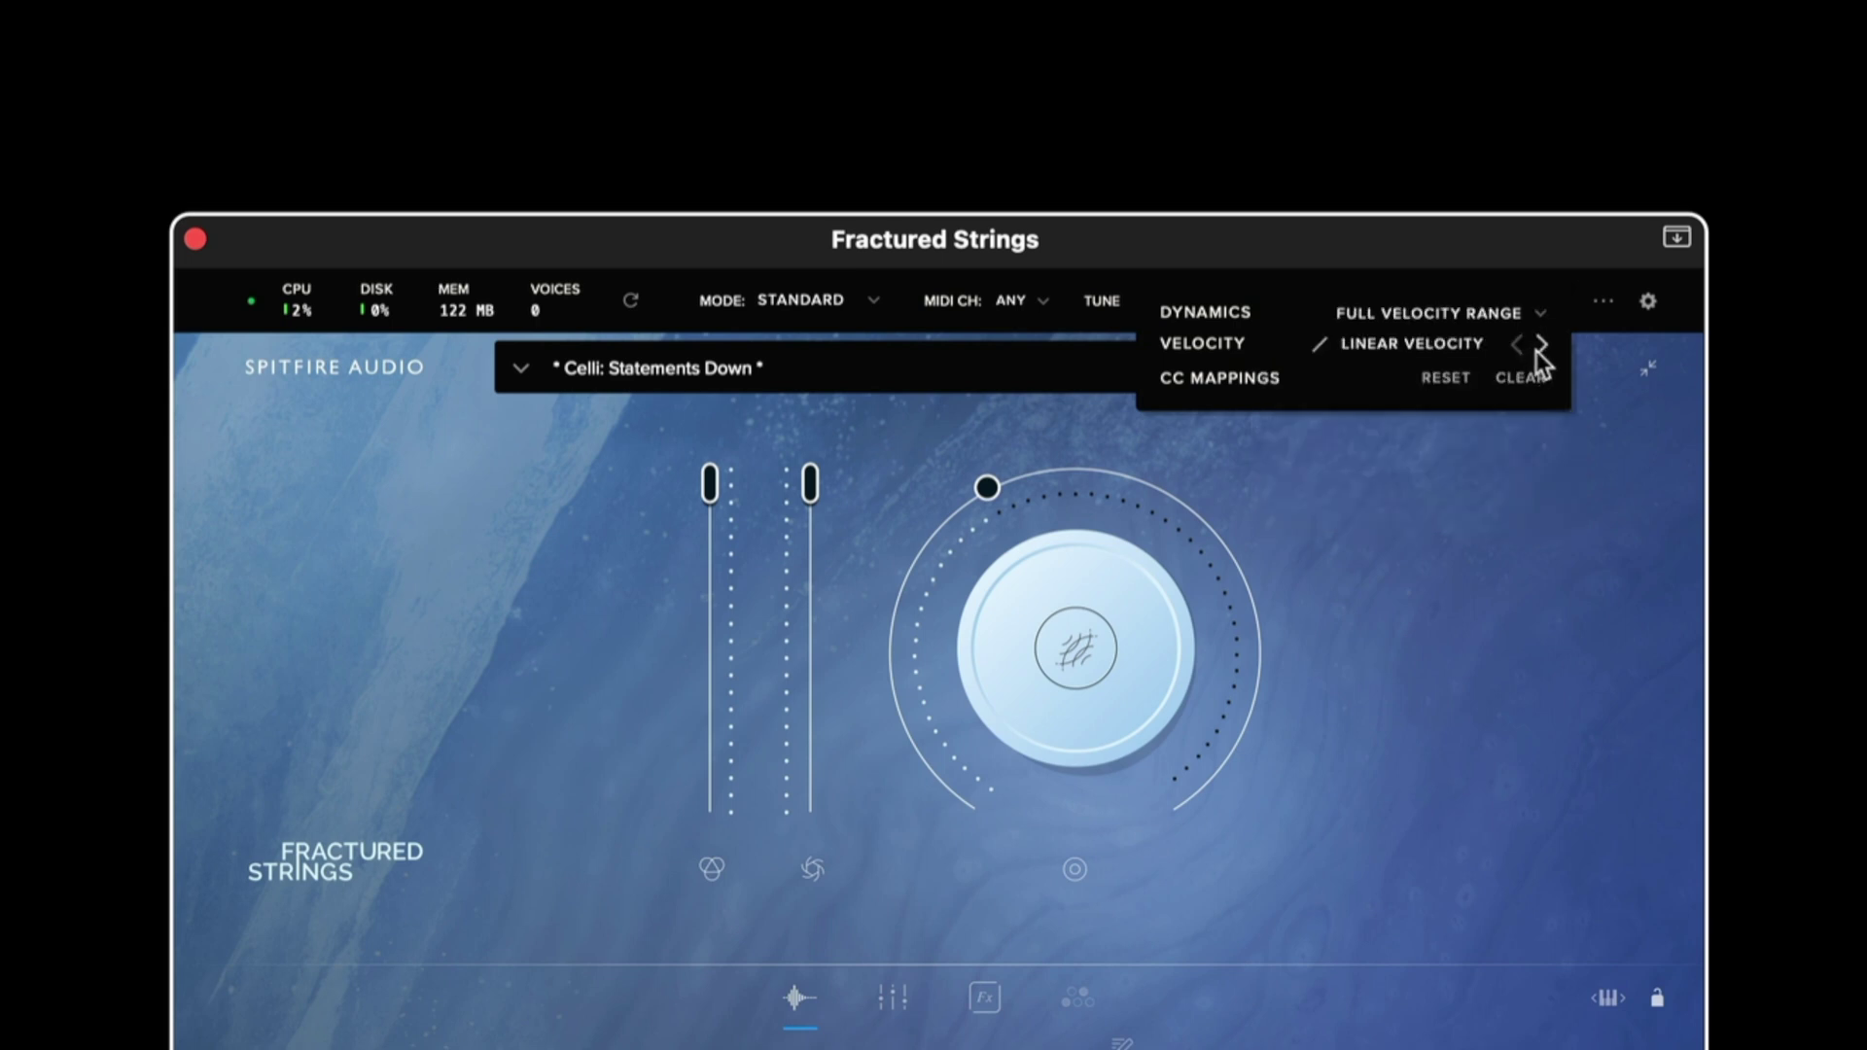
Cycle the velocity curve, reset it to Linear Velocity, and bring up the second slider's MIDI CC options
left_click(1542, 346)
left_click(1542, 346)
left_click(1542, 346)
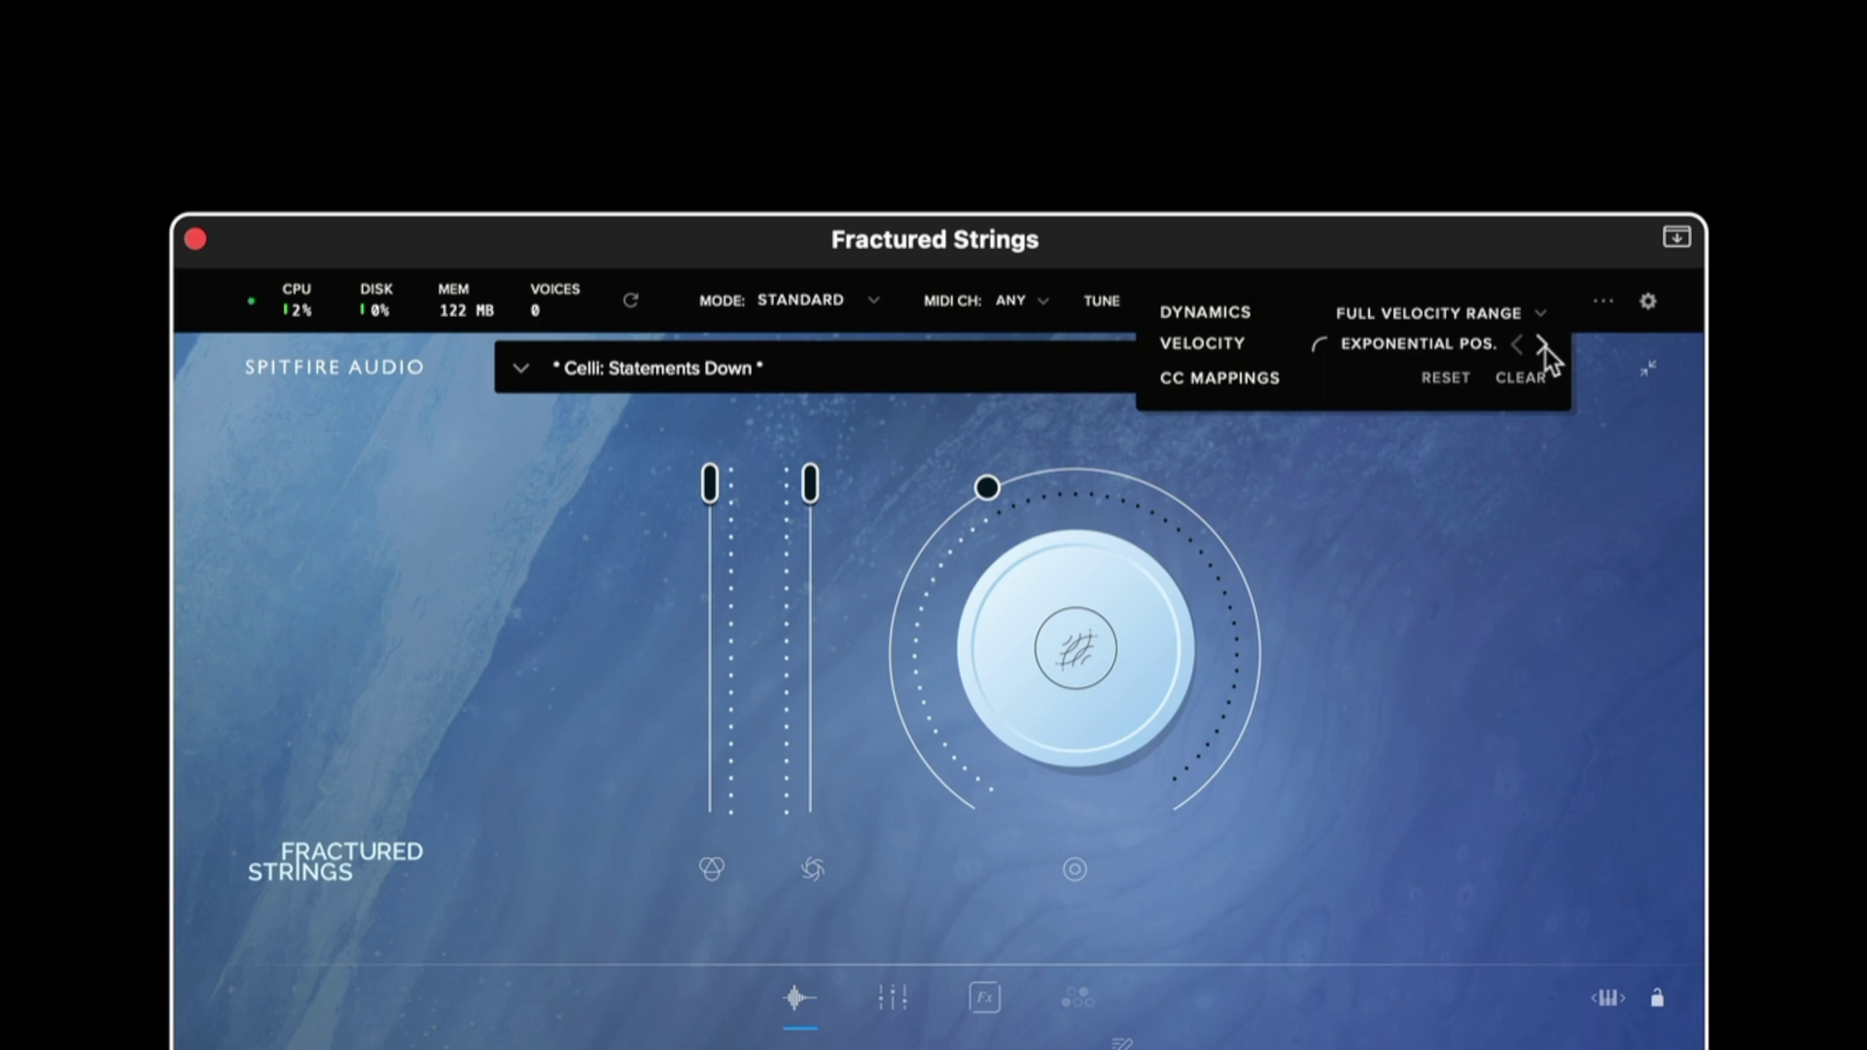
left_click(1448, 381)
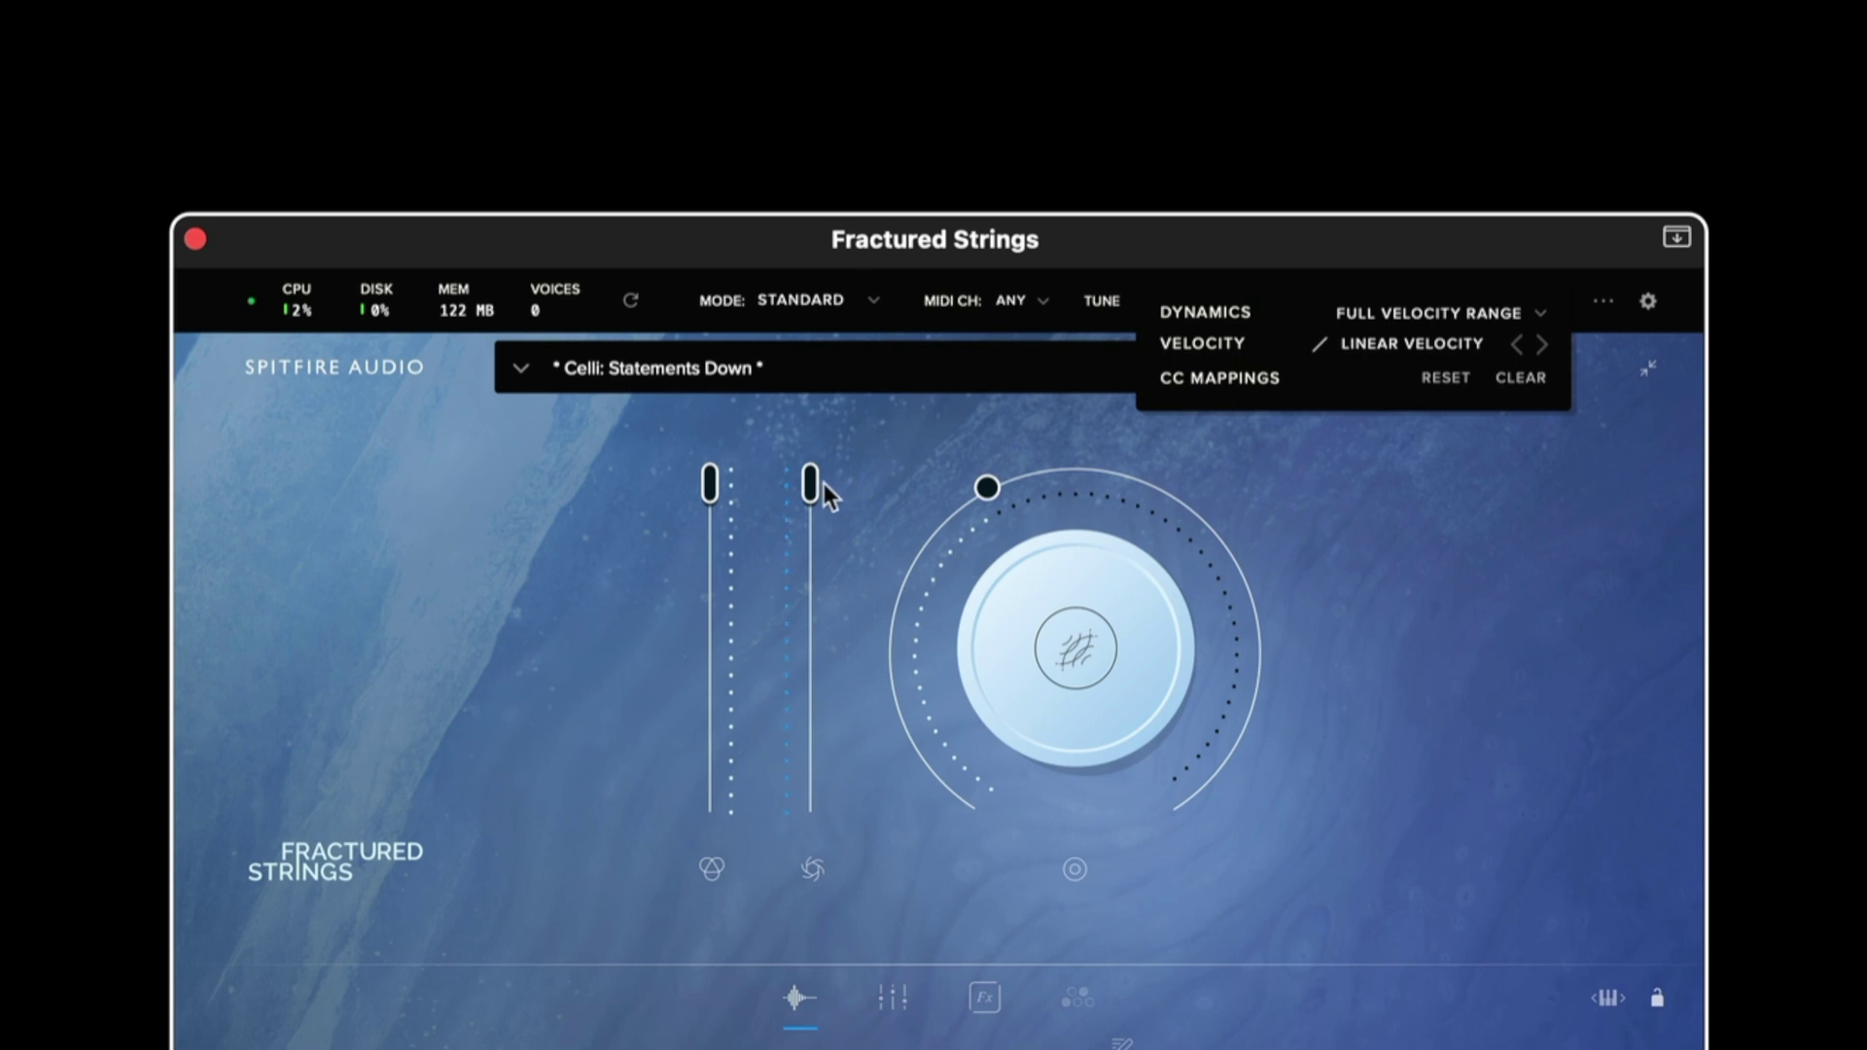
mouse_move(809, 487)
right_click(808, 494)
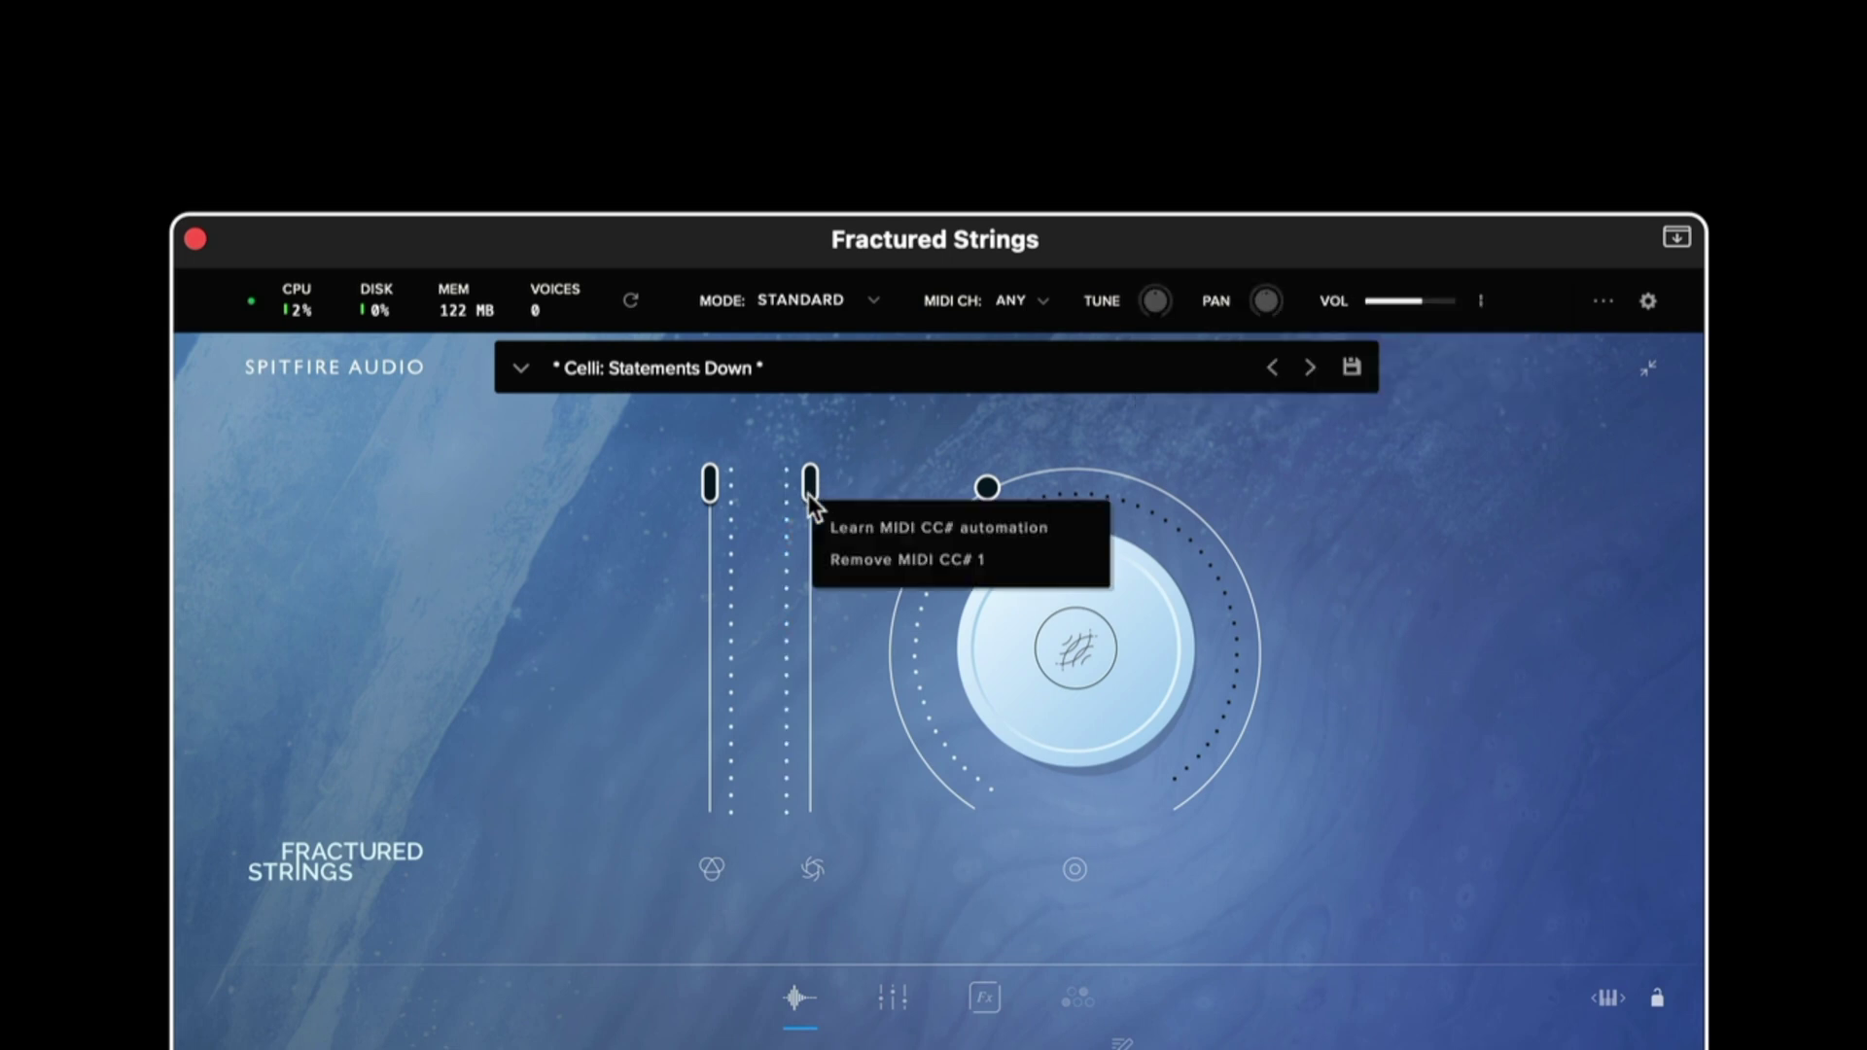
Remove the MIDI CC# 1 assignment, then browse the Audio, Interface and General settings
left_click(994, 562)
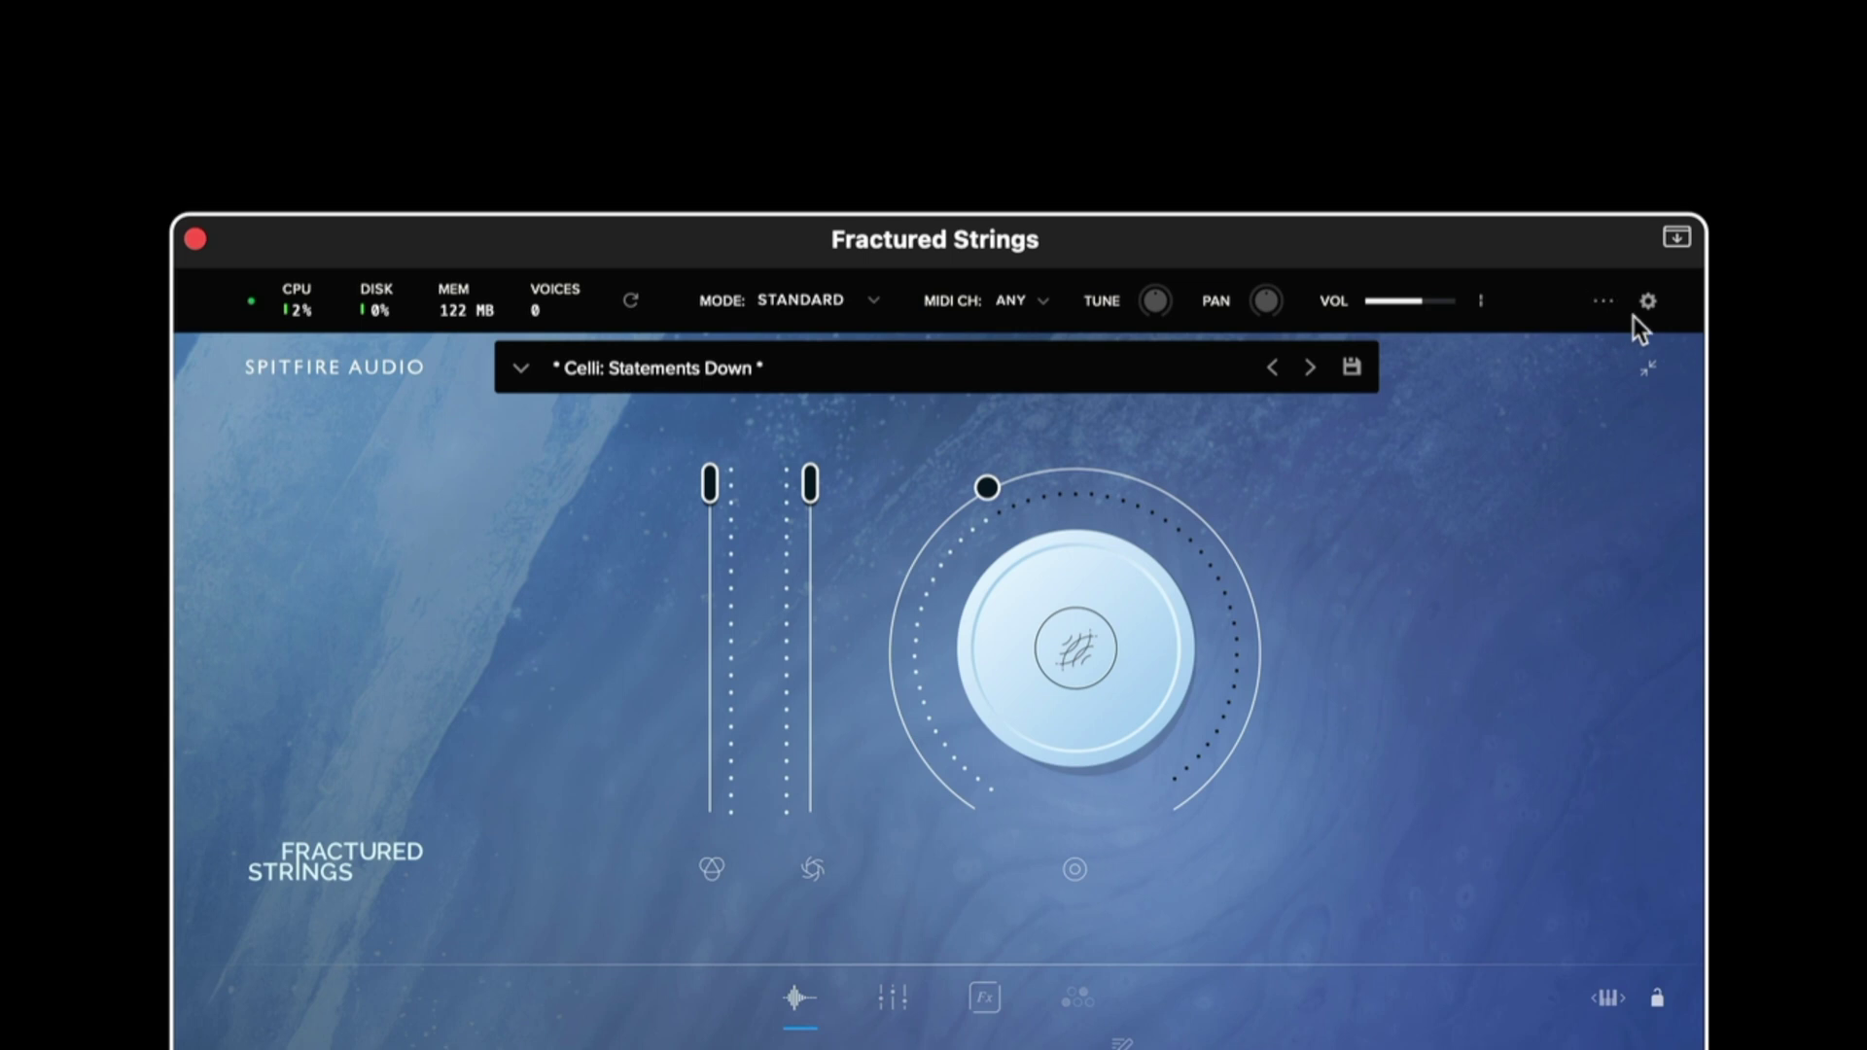
left_click(1649, 304)
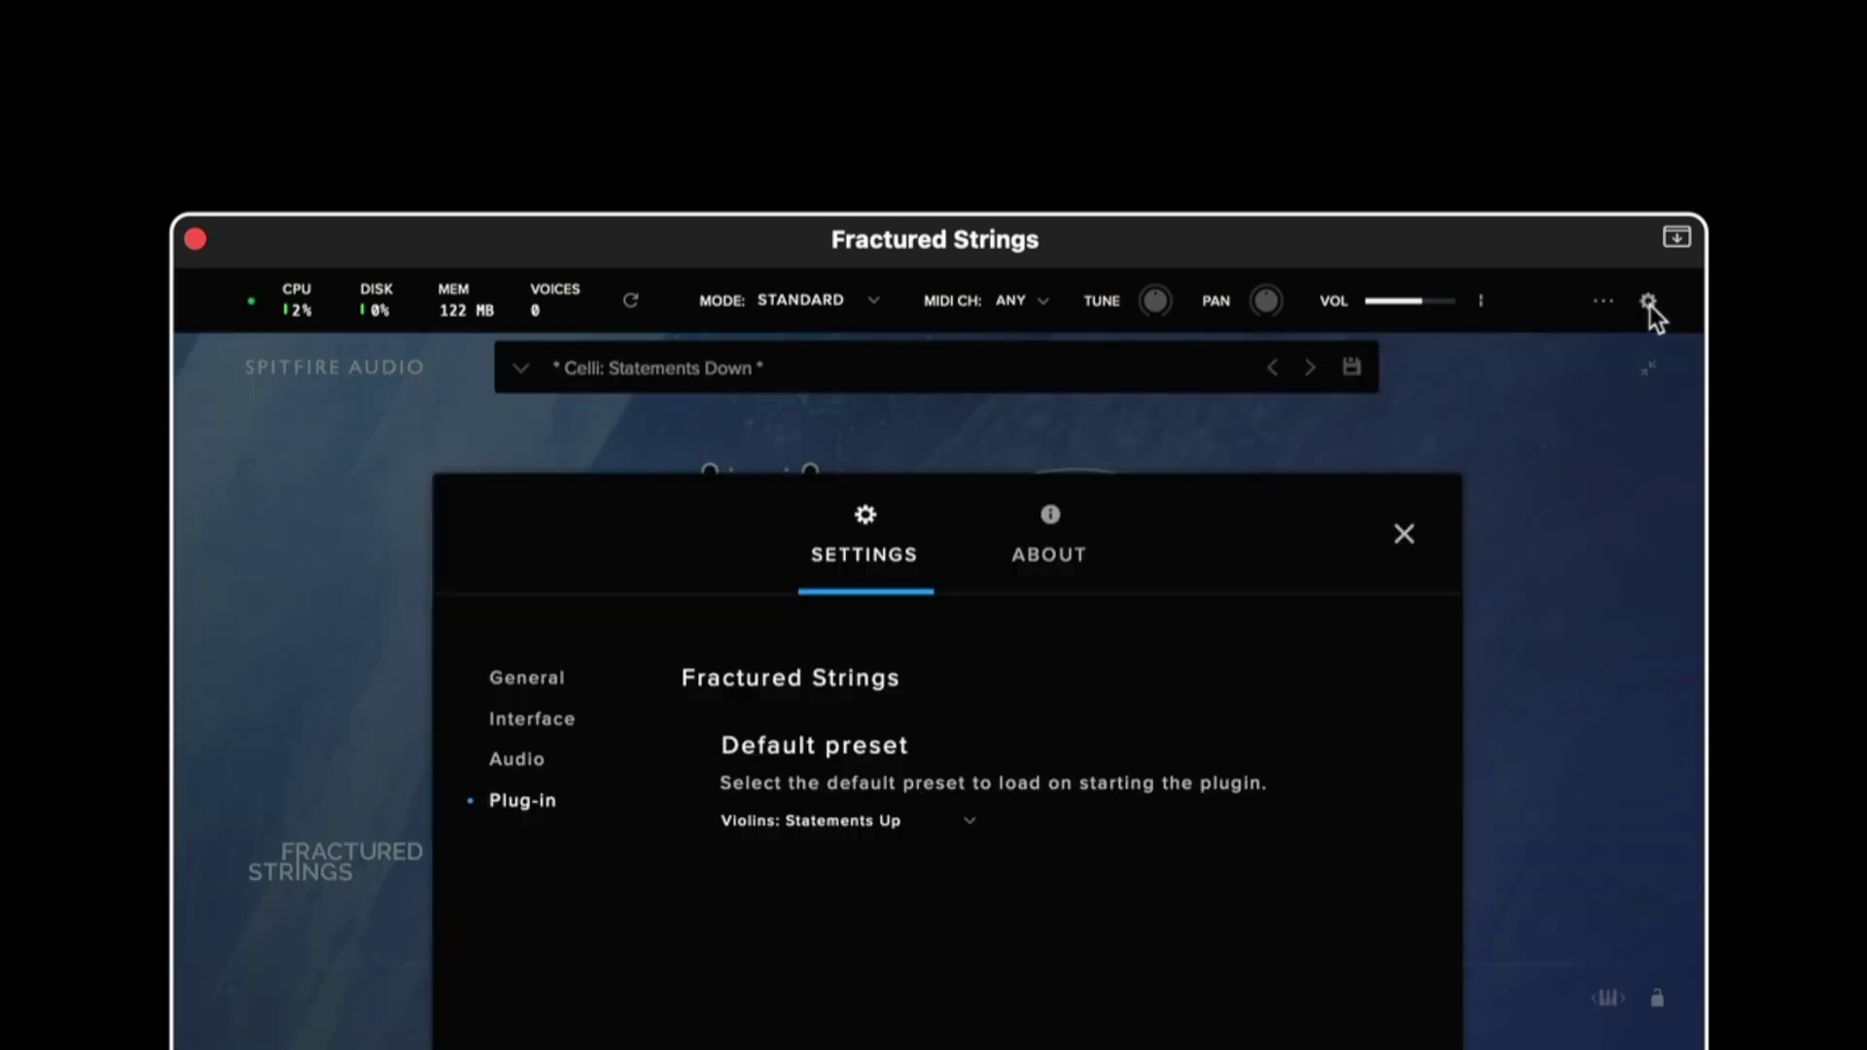
left_click(562, 750)
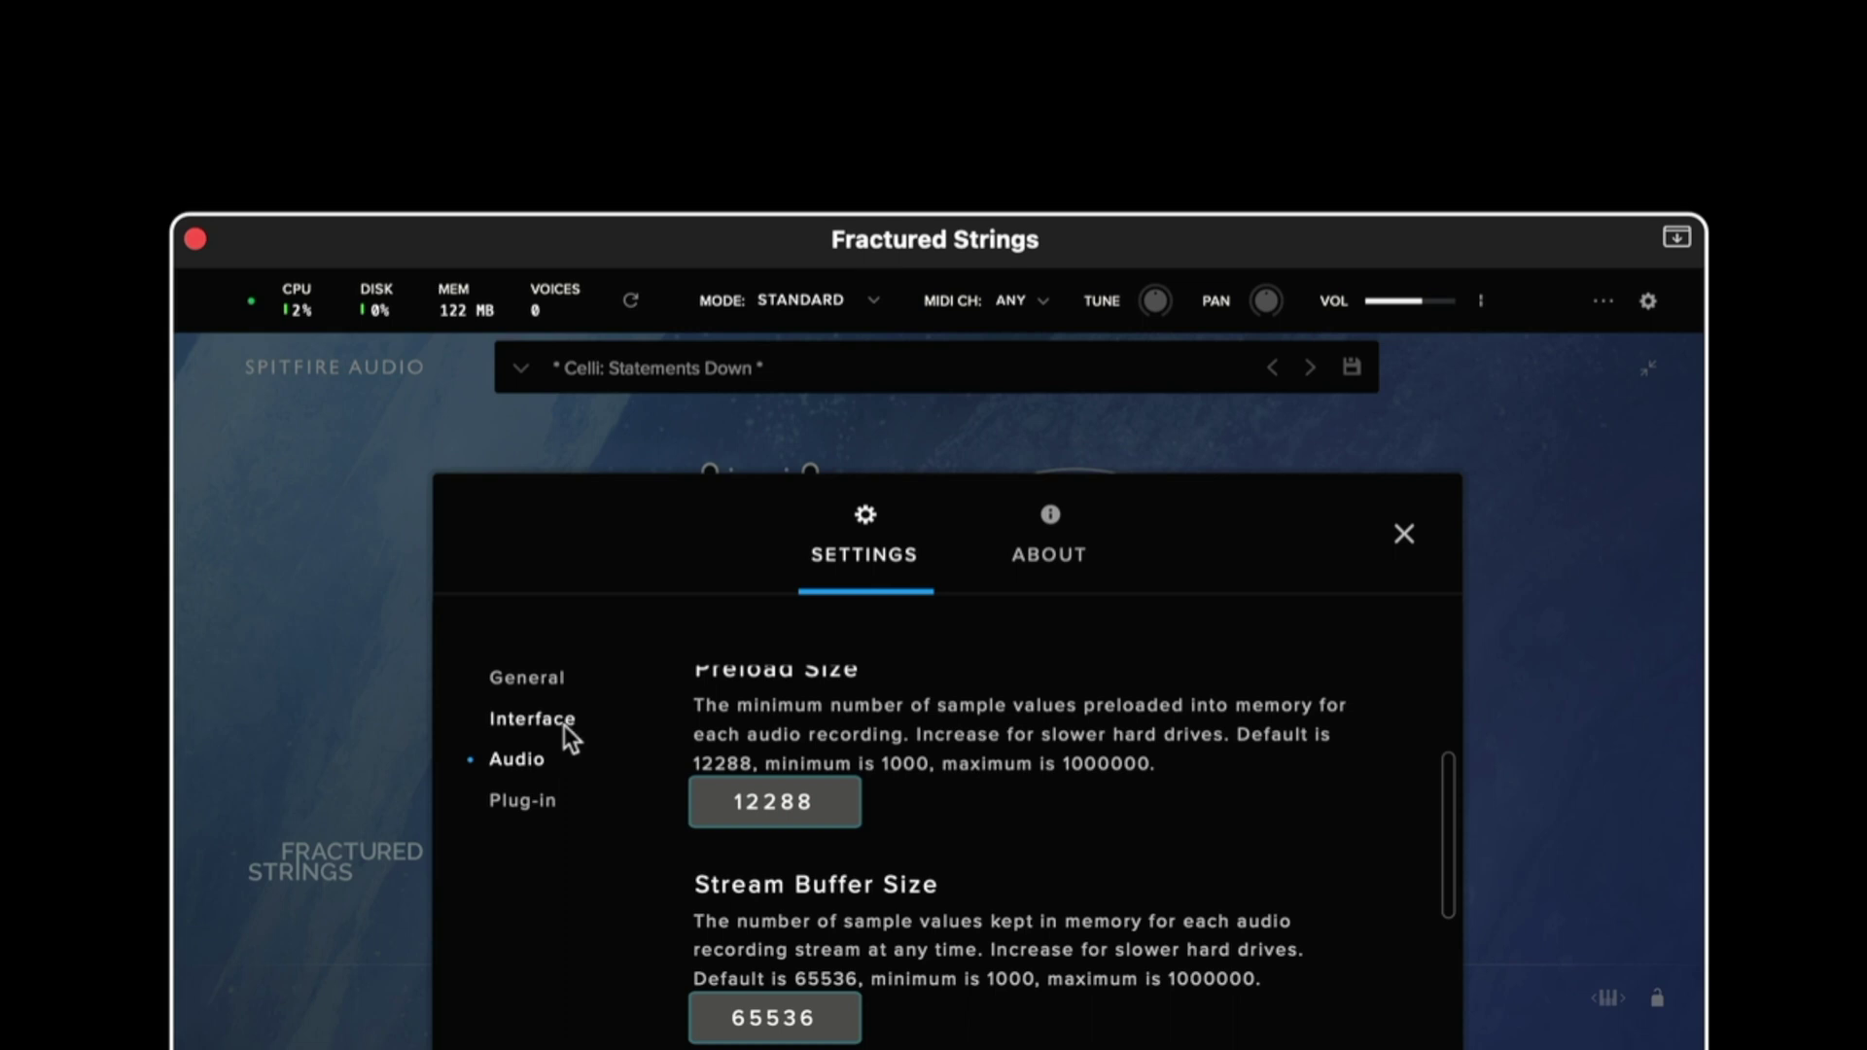
left_click(564, 725)
left_click(546, 681)
key("Escape")
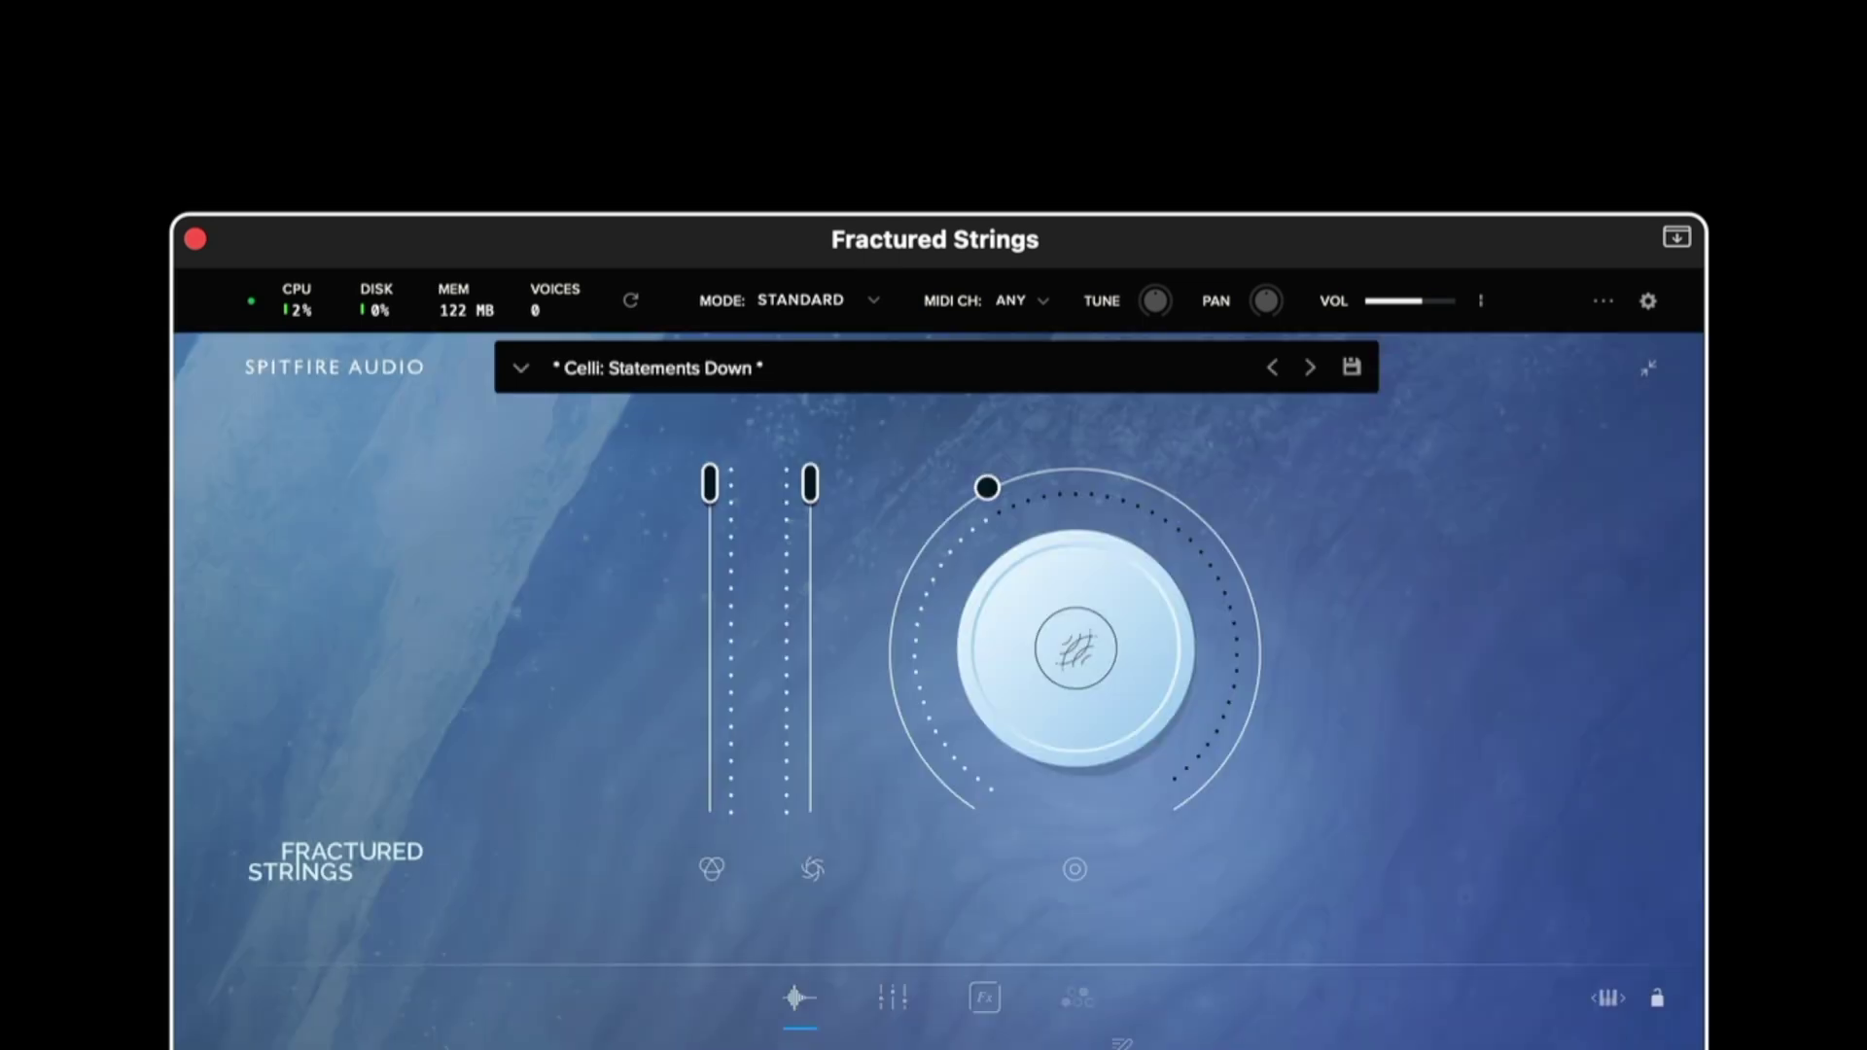
Toggle the compact view, step to Celli: Spiccato Up and back to Statements Down, and dismiss the save prompt
left_click(1653, 373)
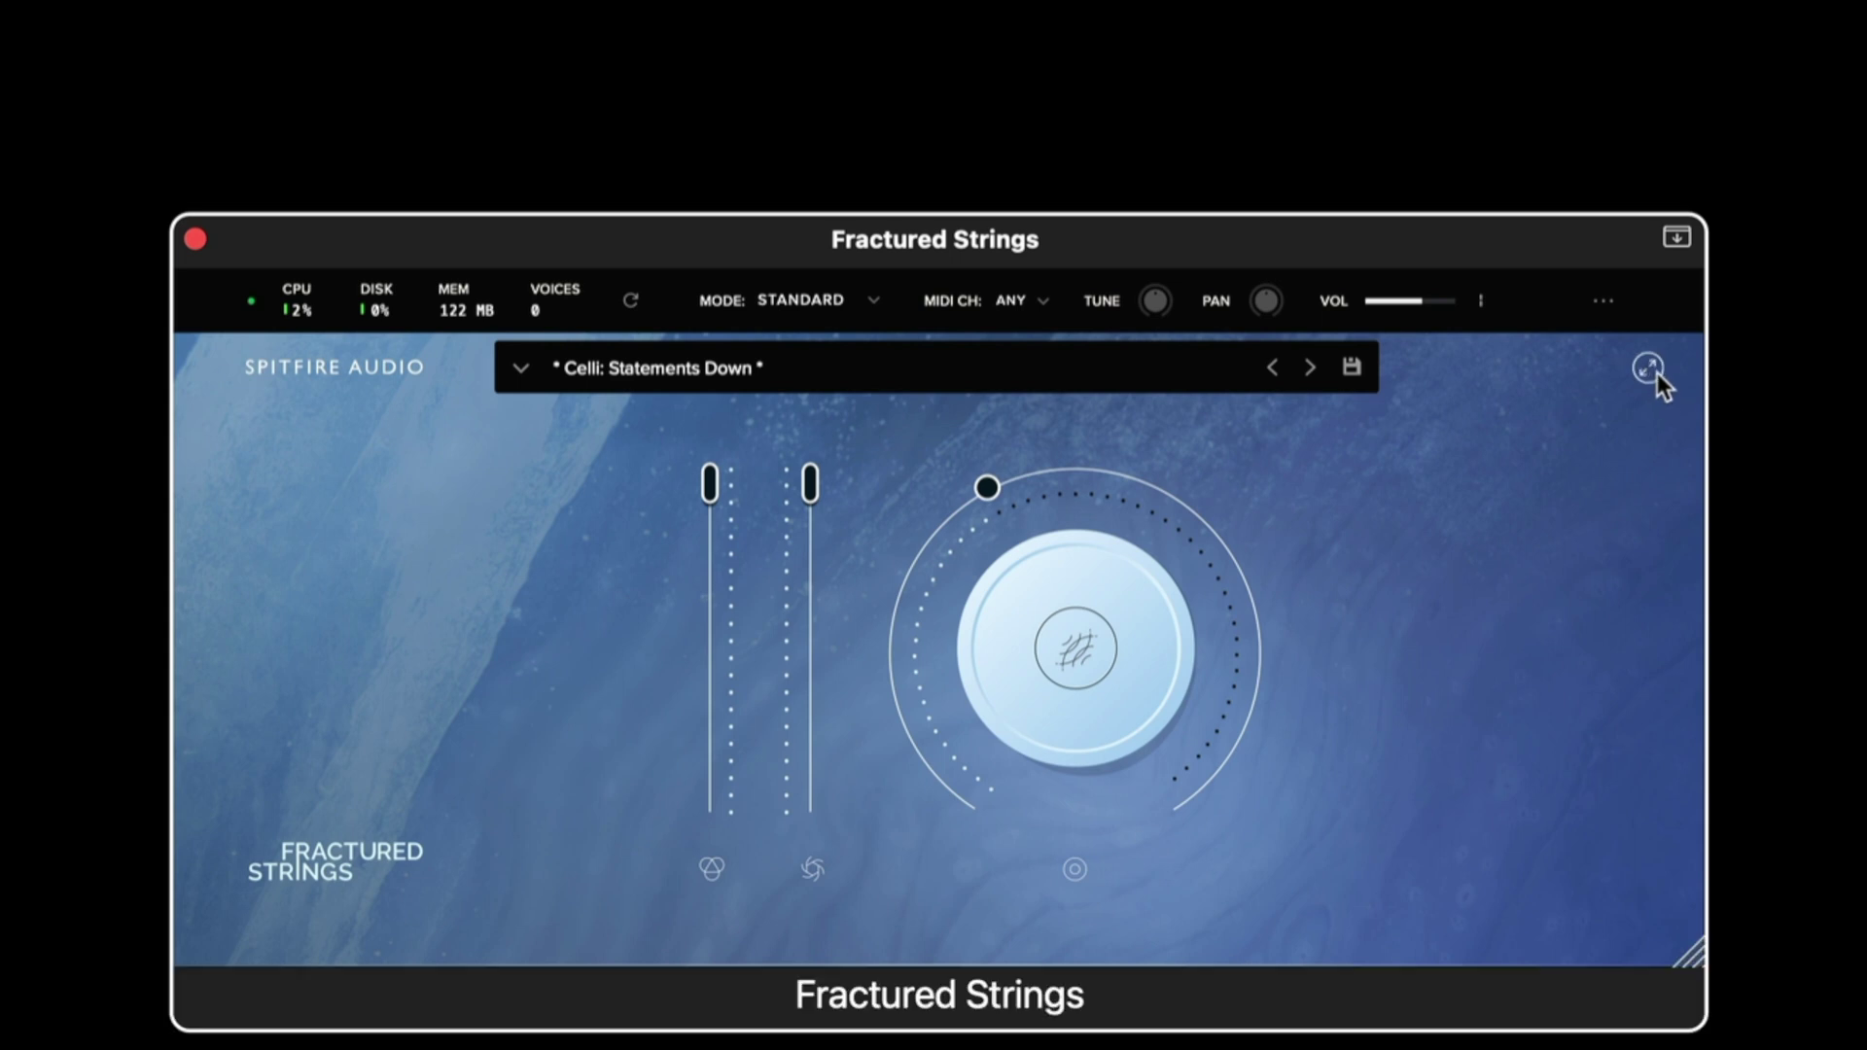
left_click(1655, 371)
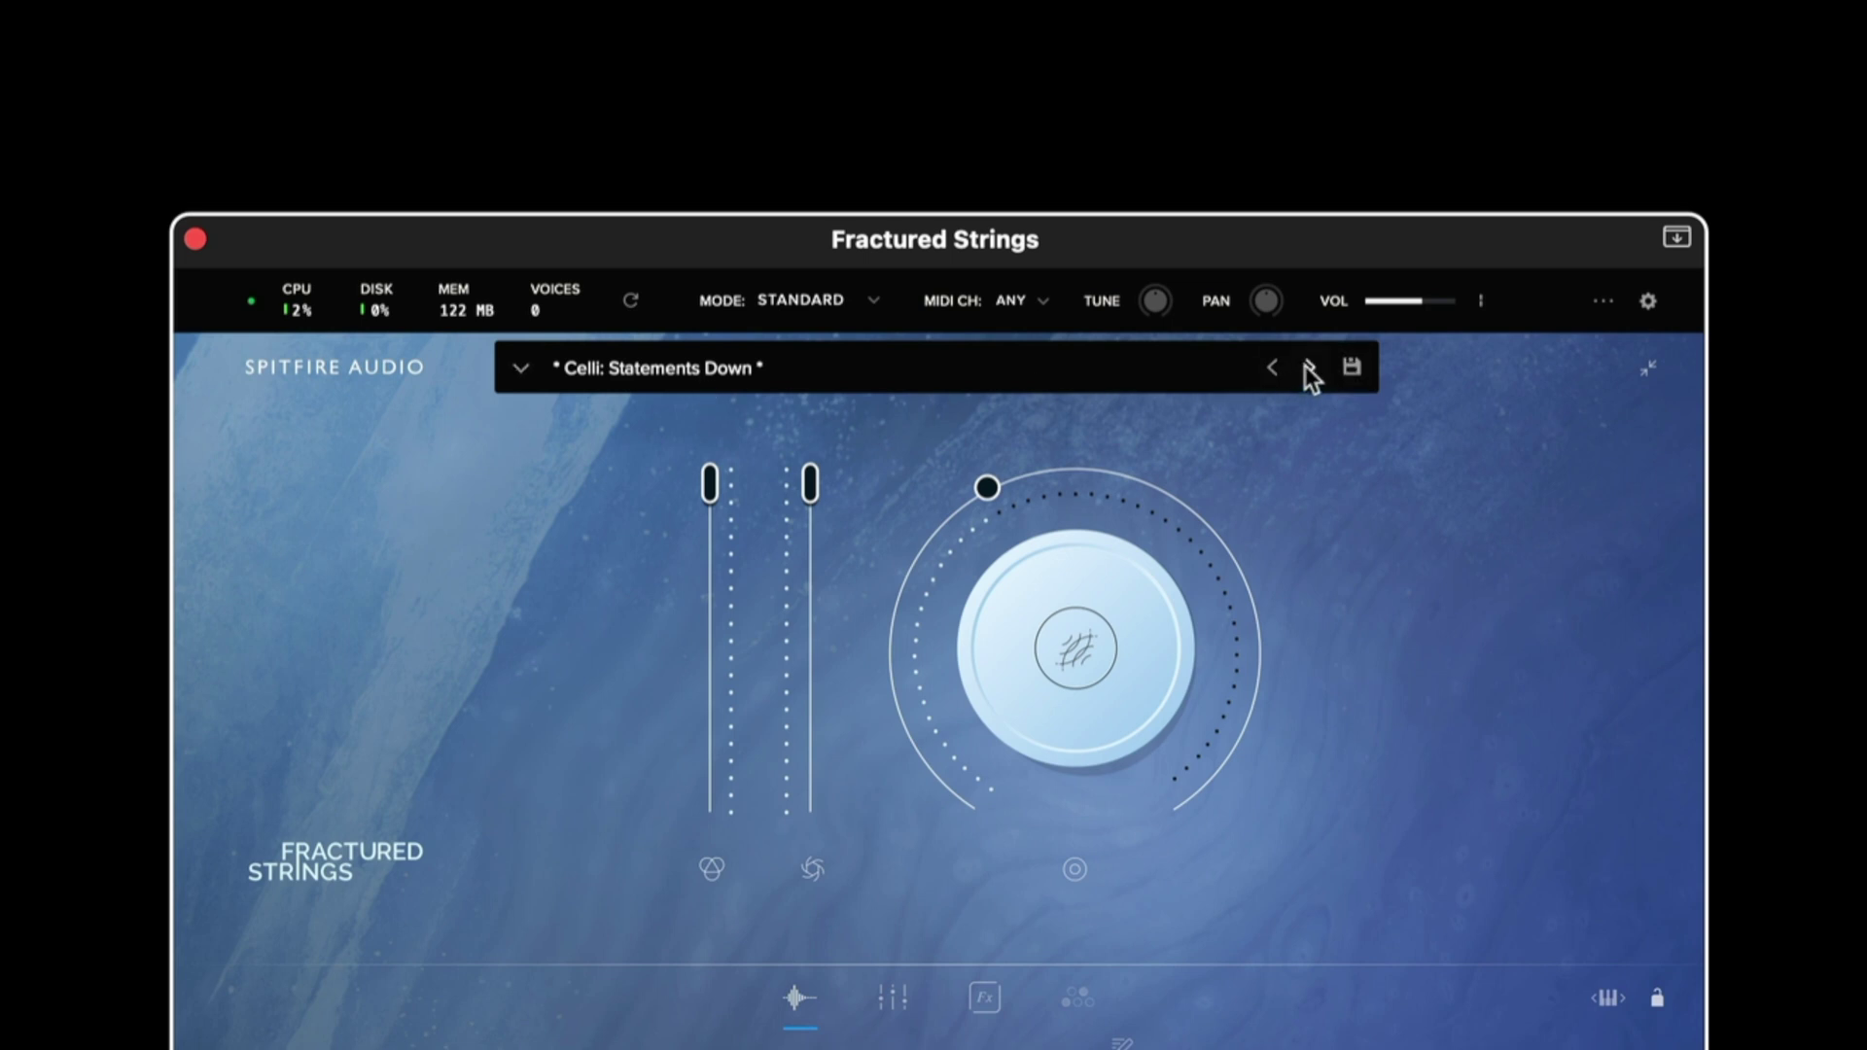
left_click(1307, 366)
left_click(1271, 367)
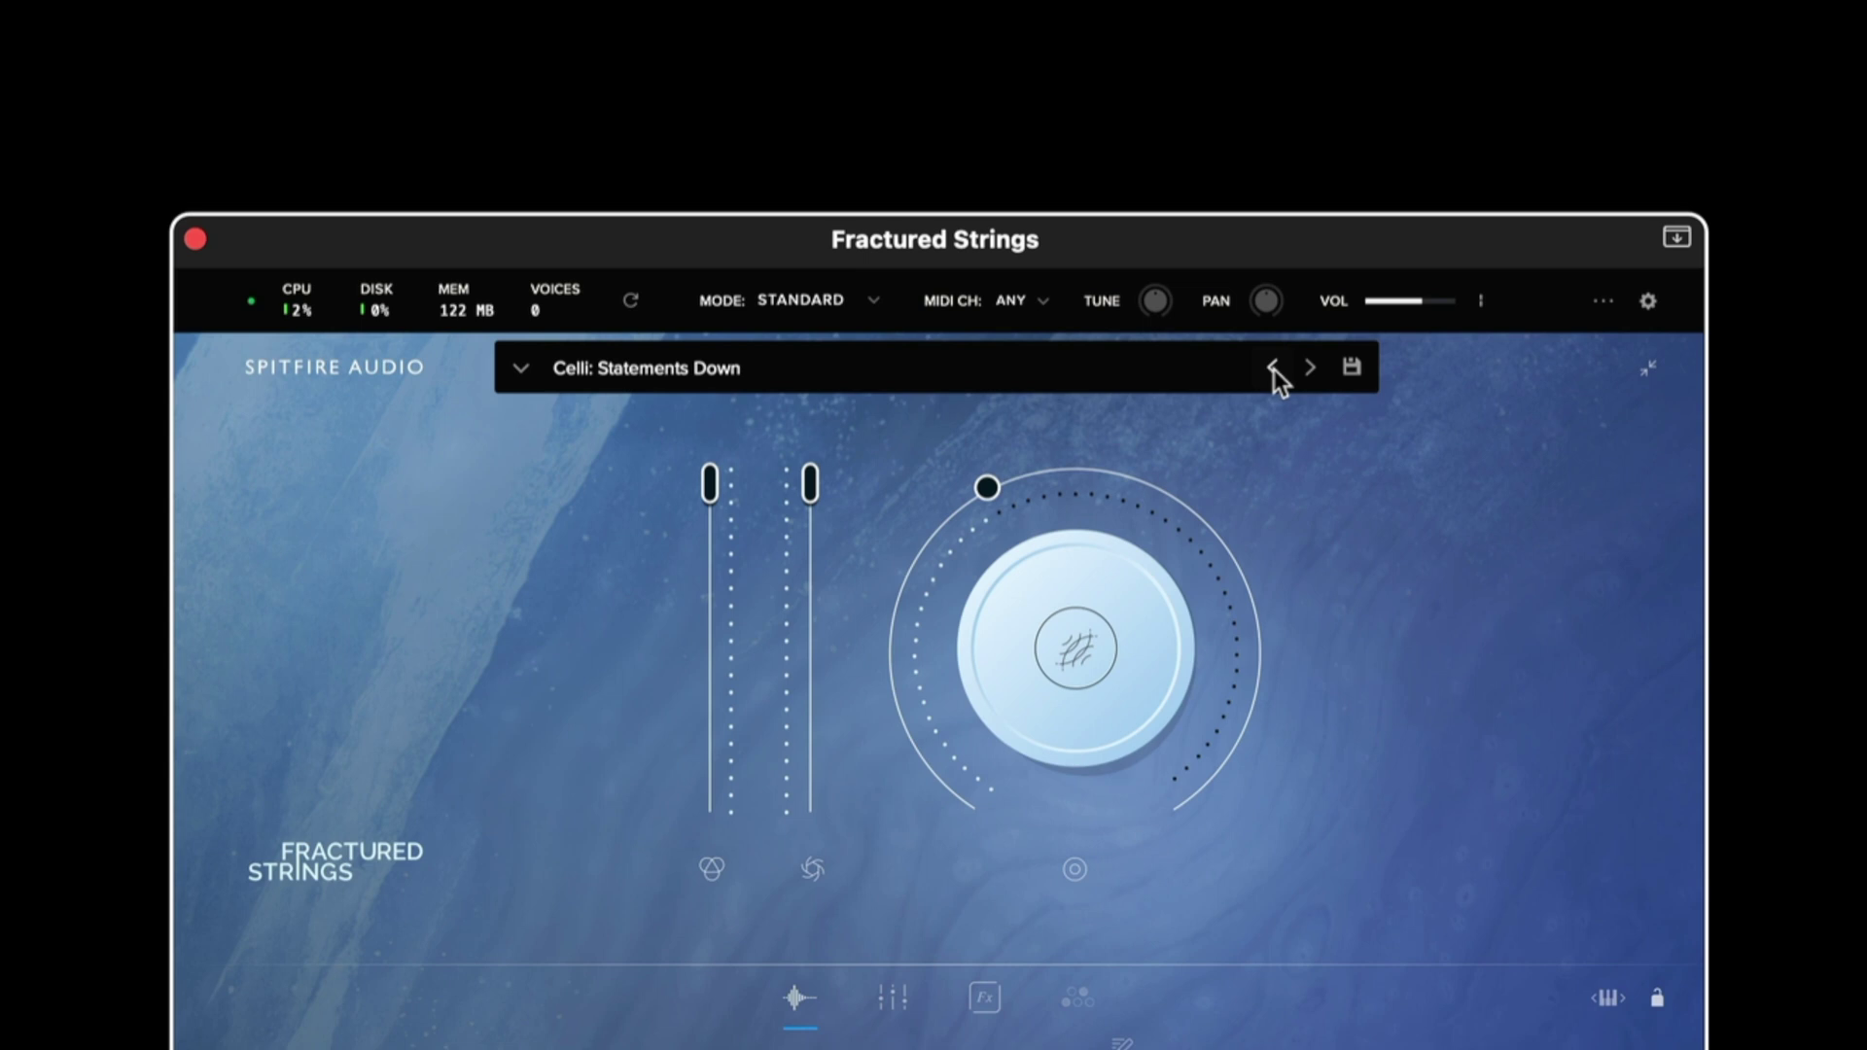
left_click(1353, 366)
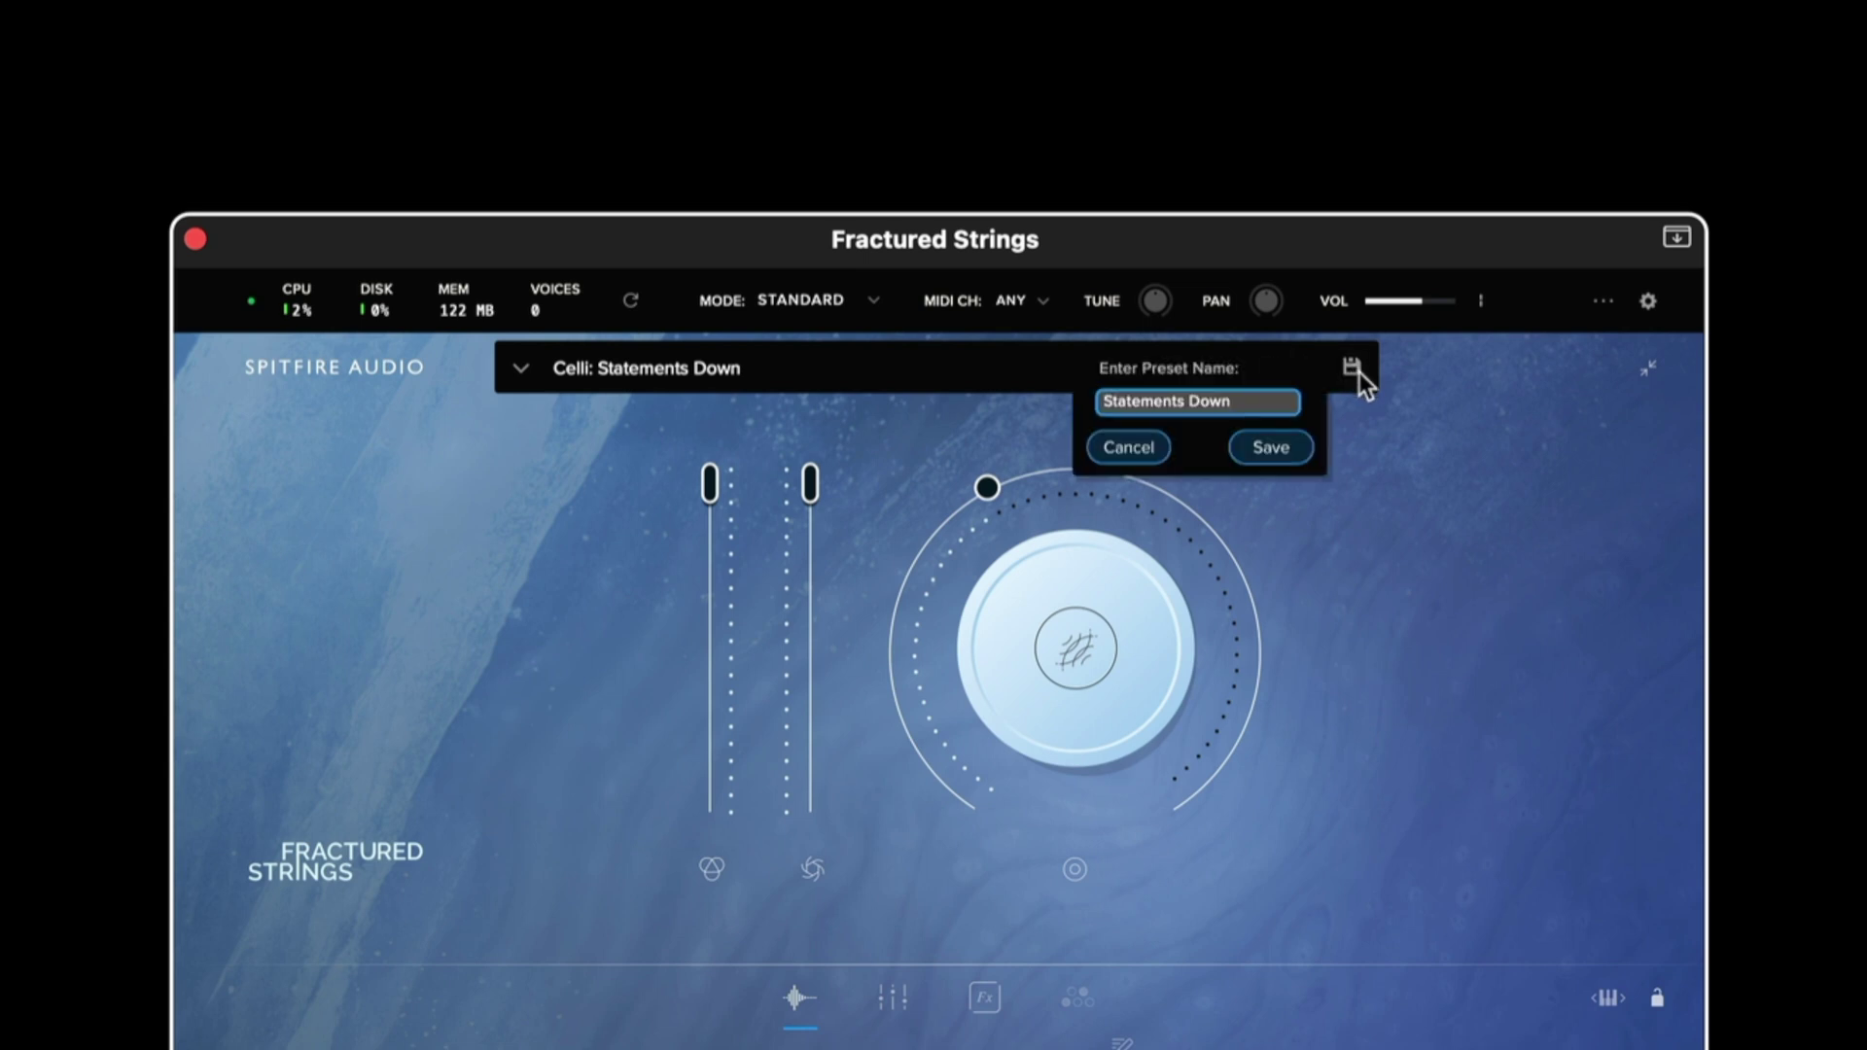
left_click(1274, 449)
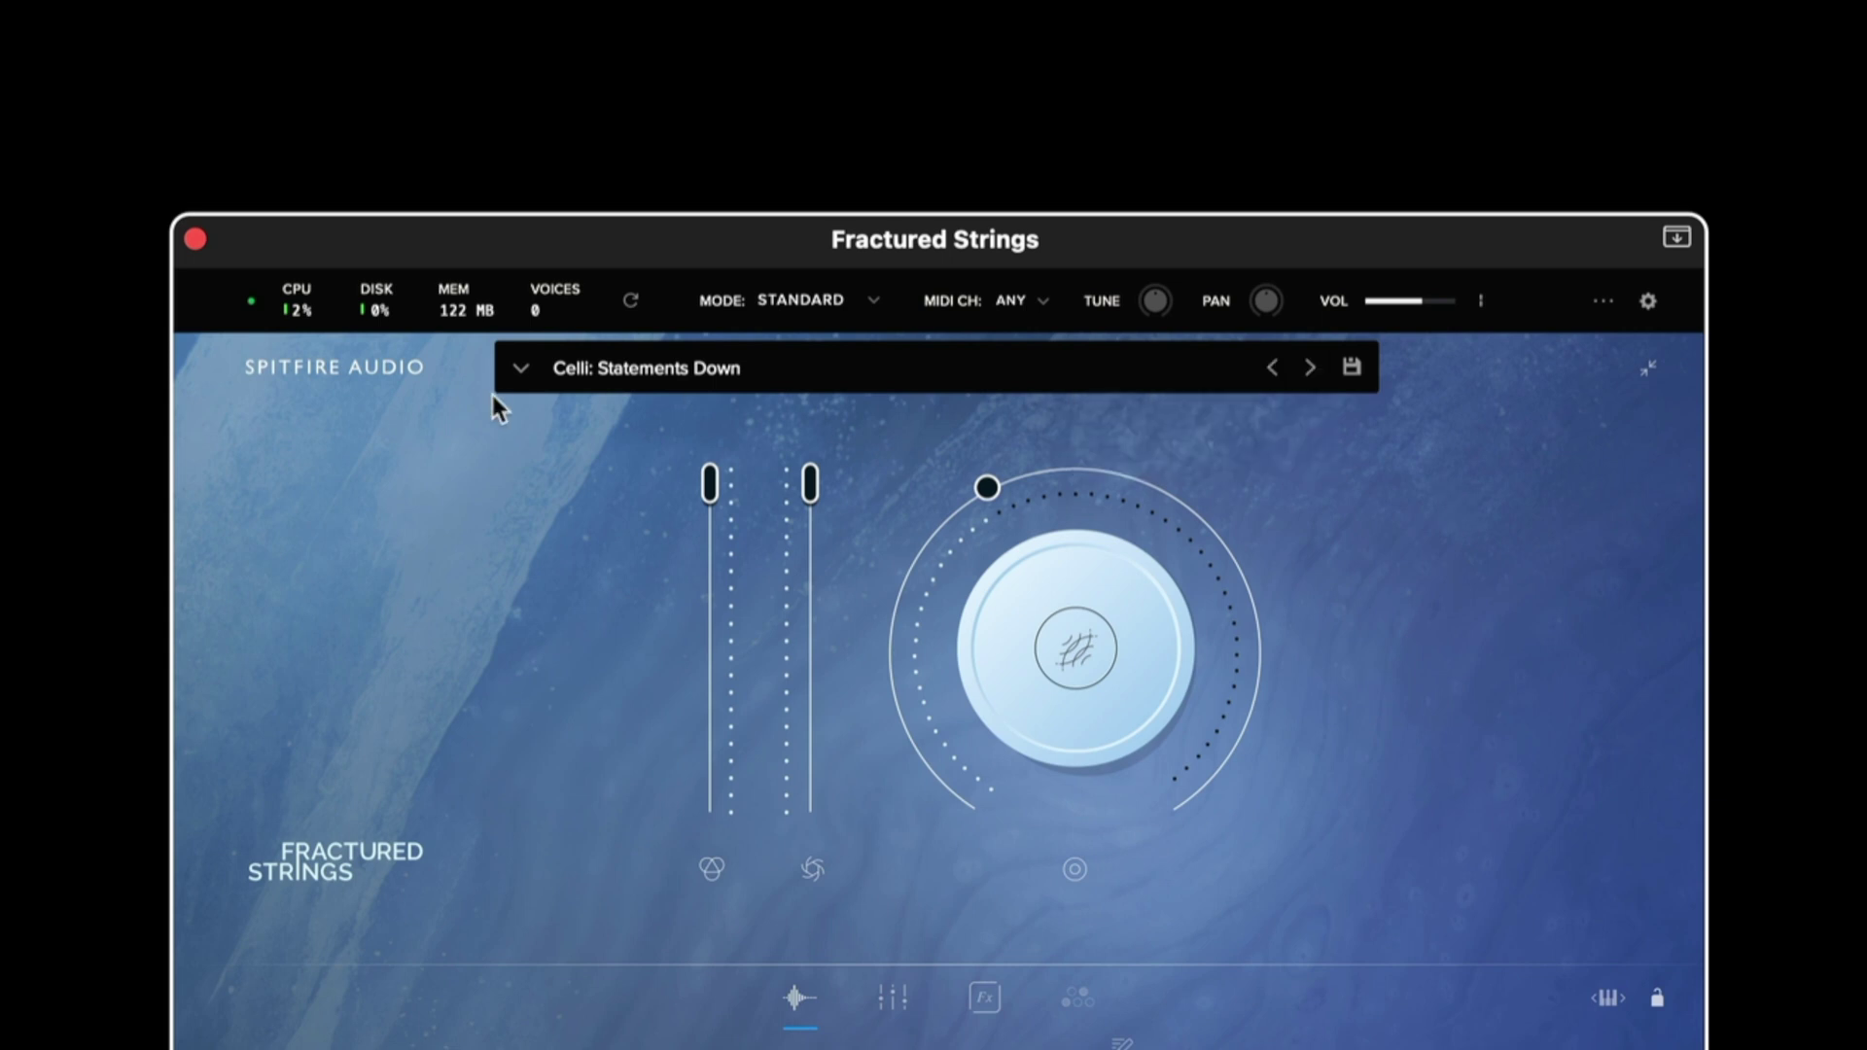
In the preset browser, try the user, Violins and Solo Violin filters, then remove them
left_click(525, 367)
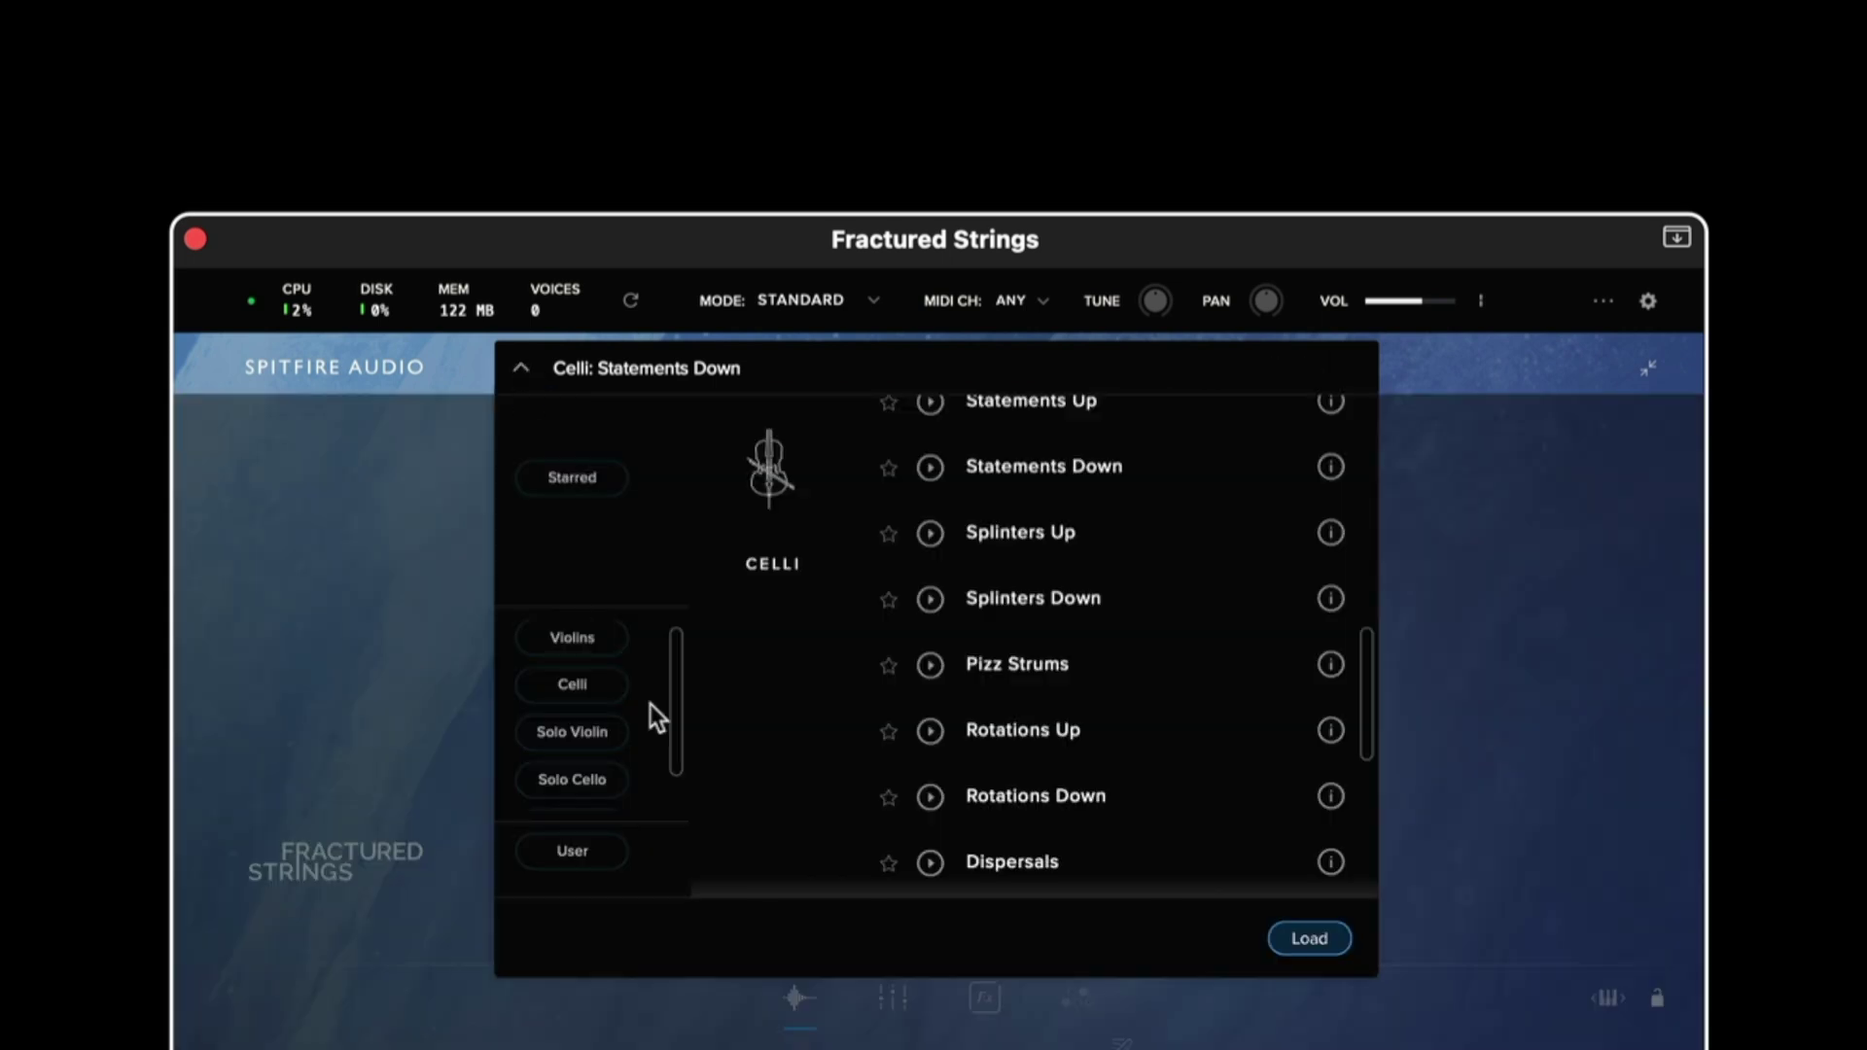
left_click(574, 850)
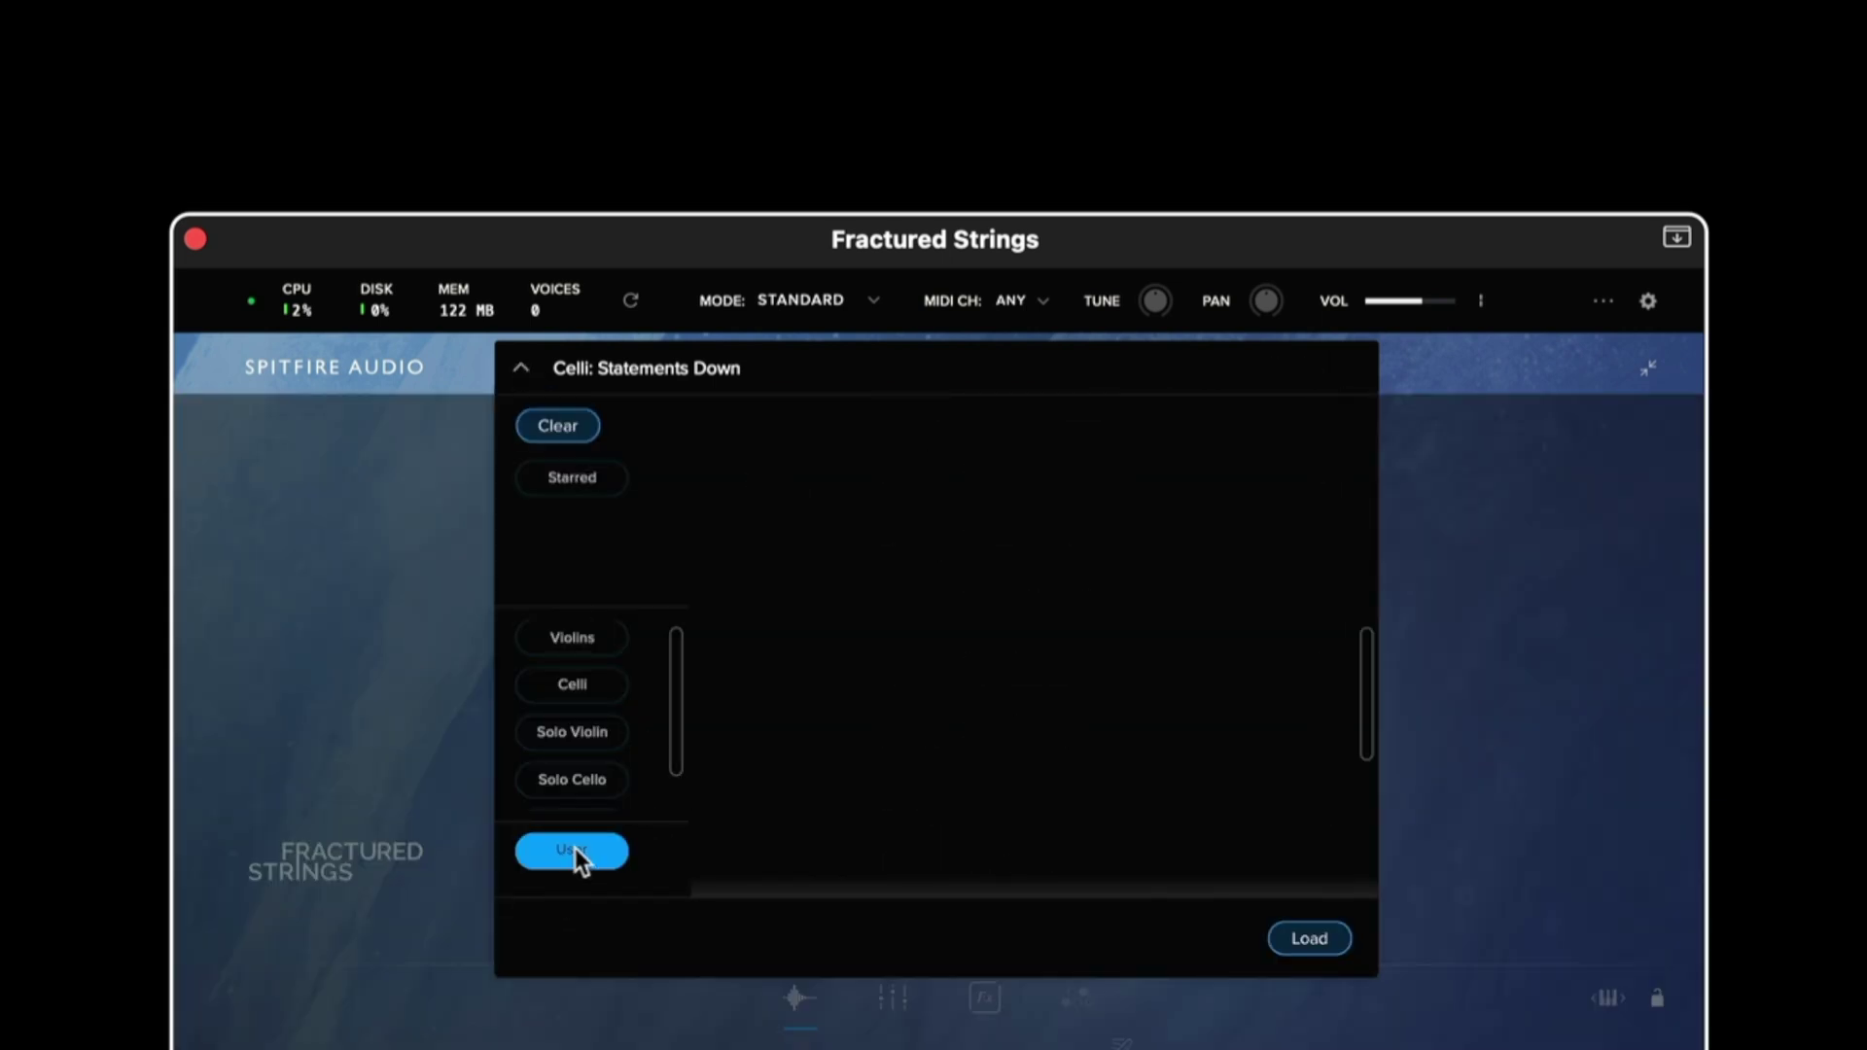
left_click(575, 848)
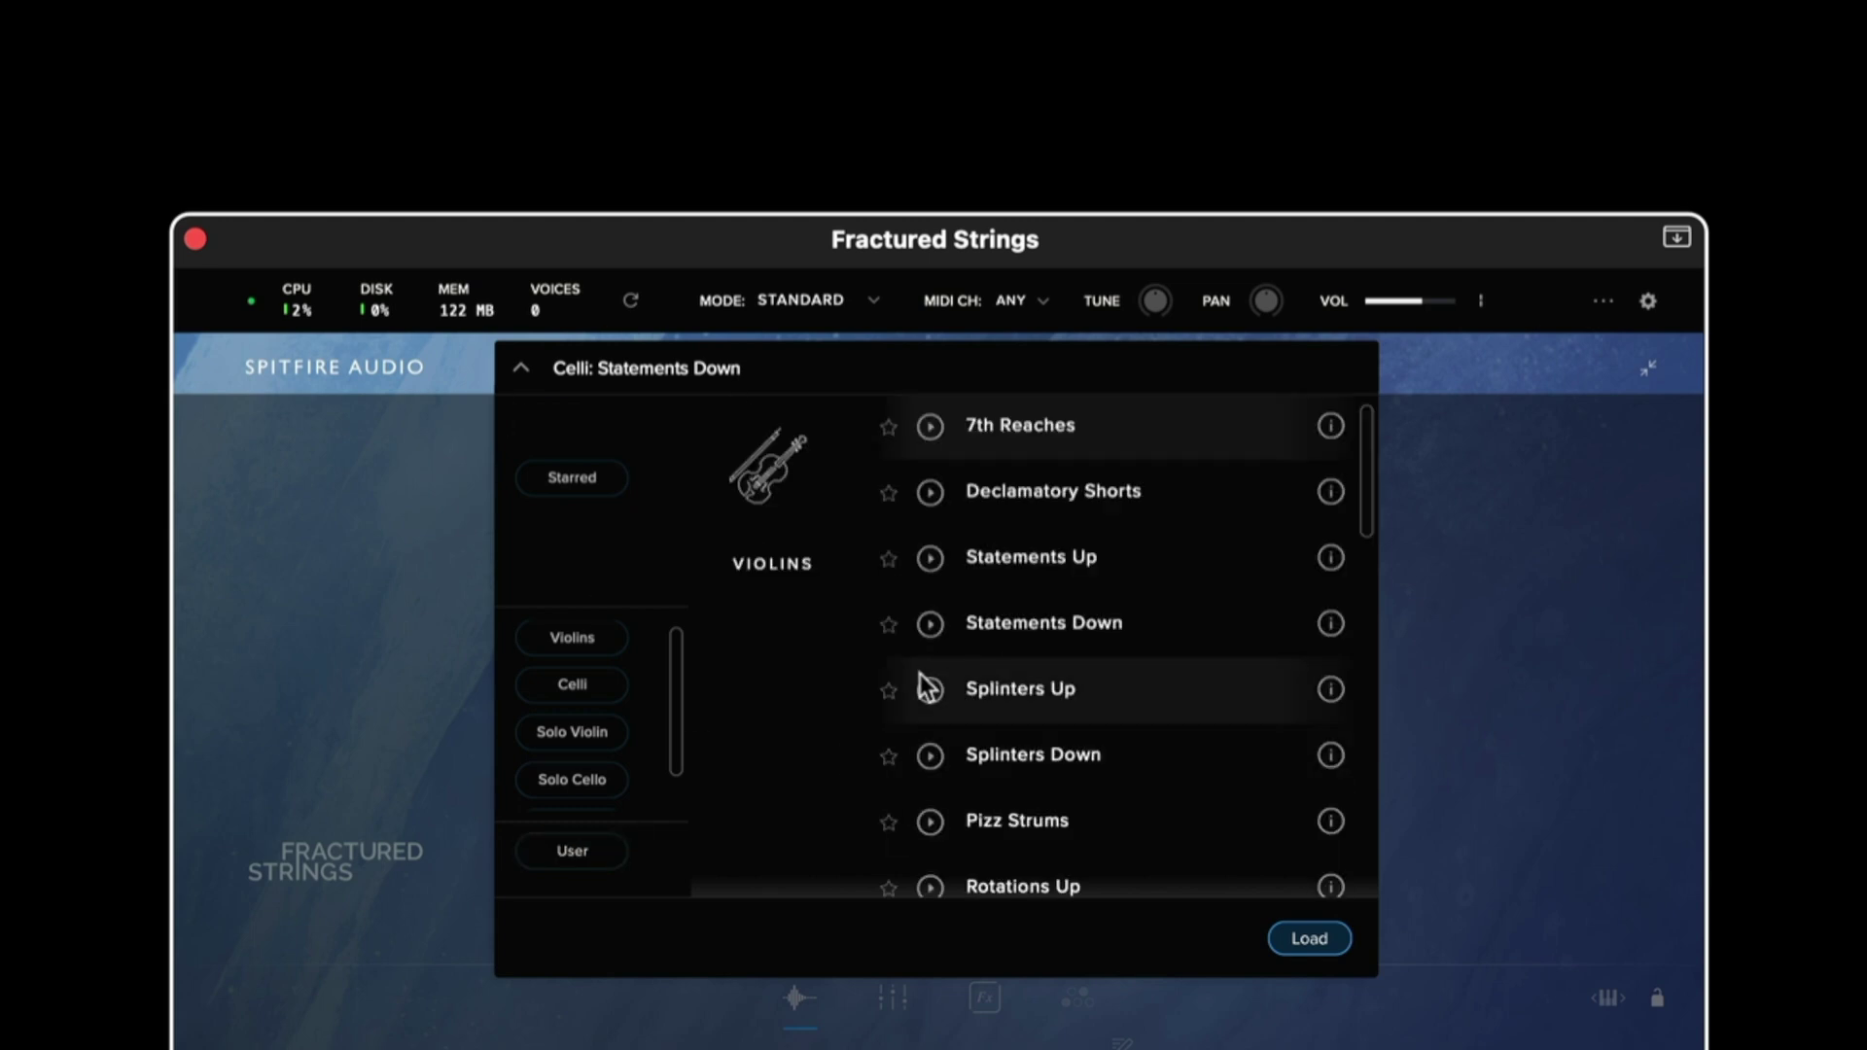
scroll(721, 719, "down", 1)
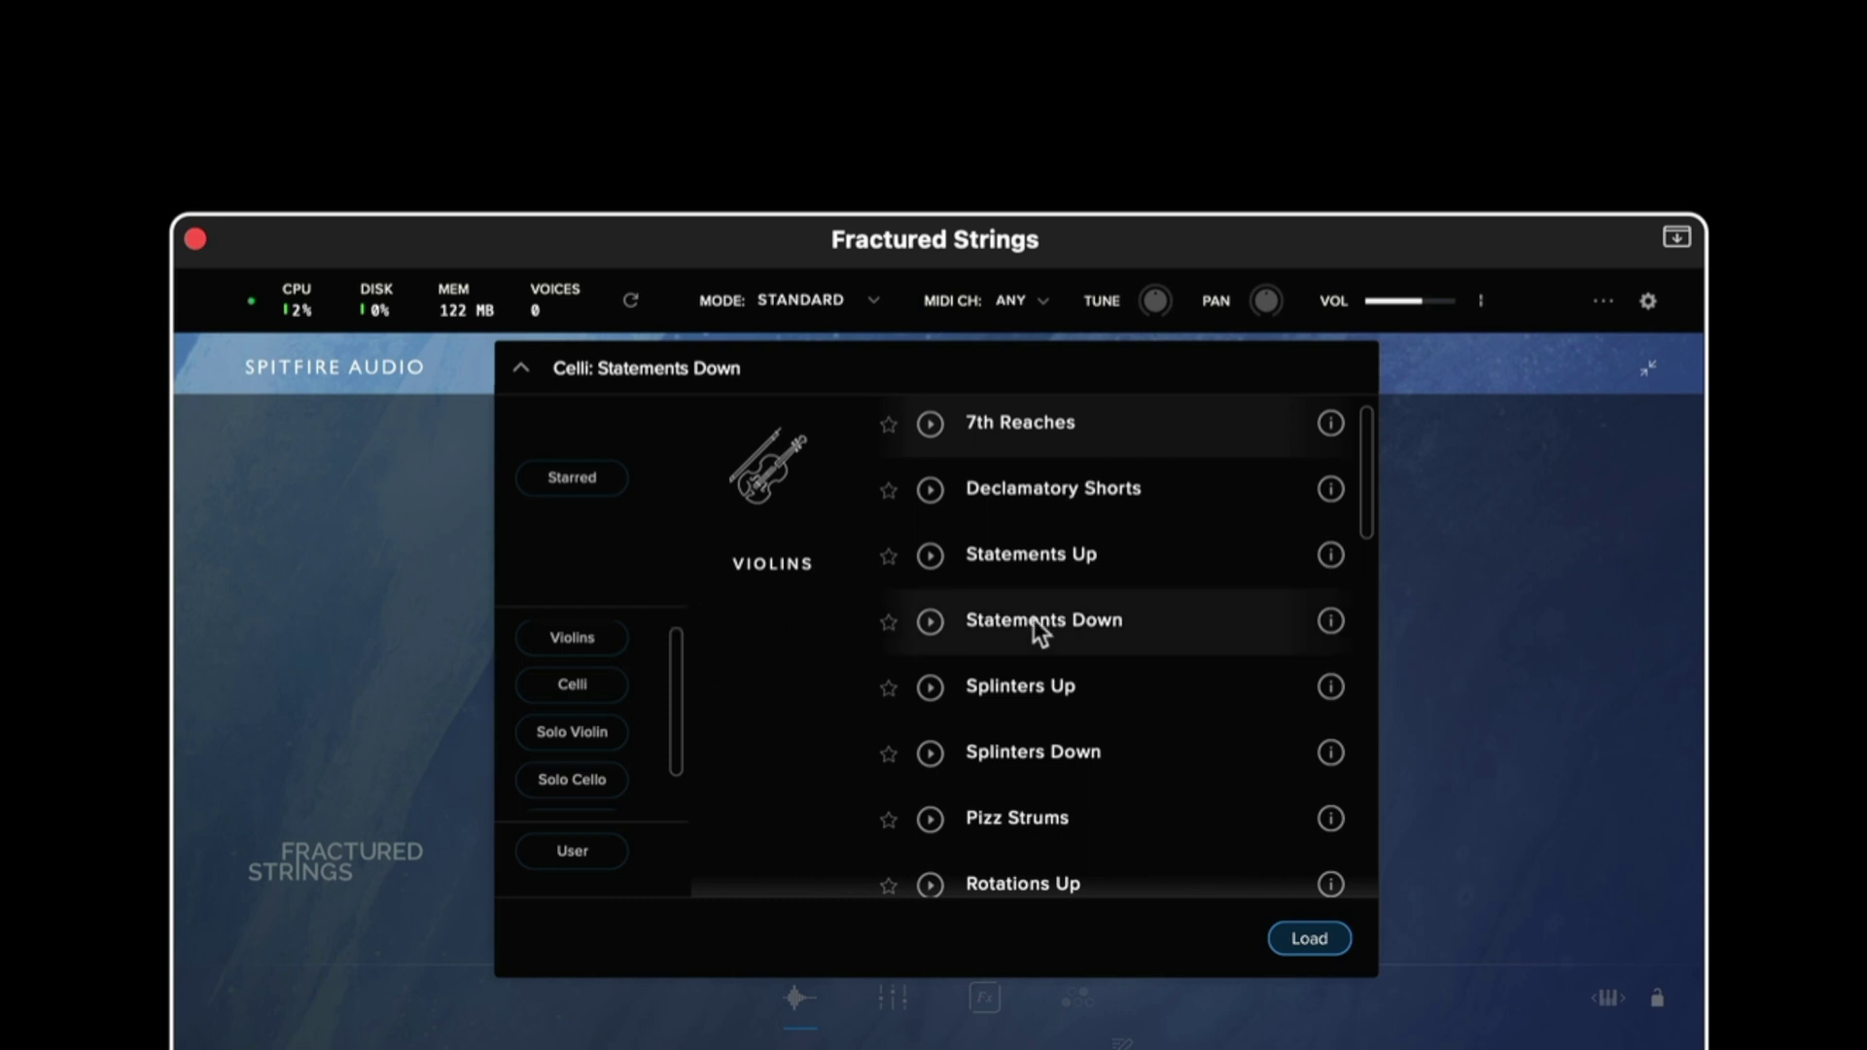
scroll(1038, 632, "up", 1)
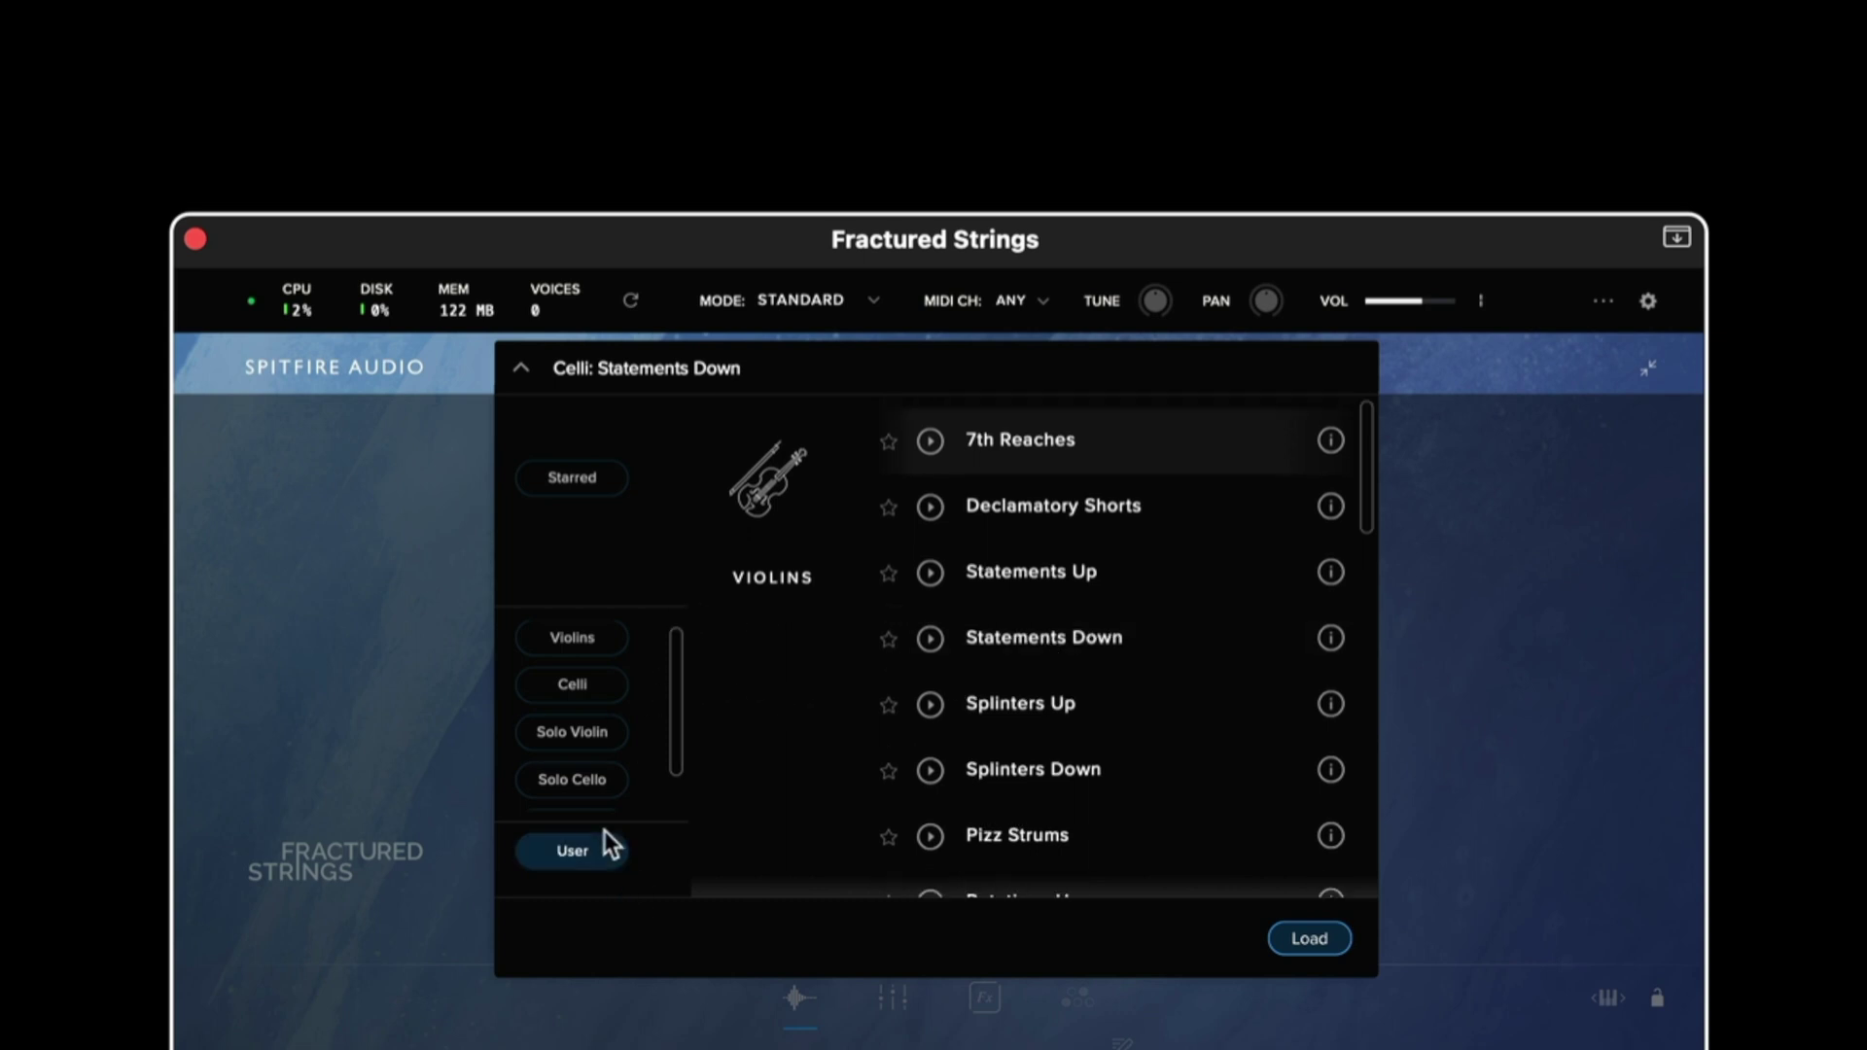
left_click(593, 643)
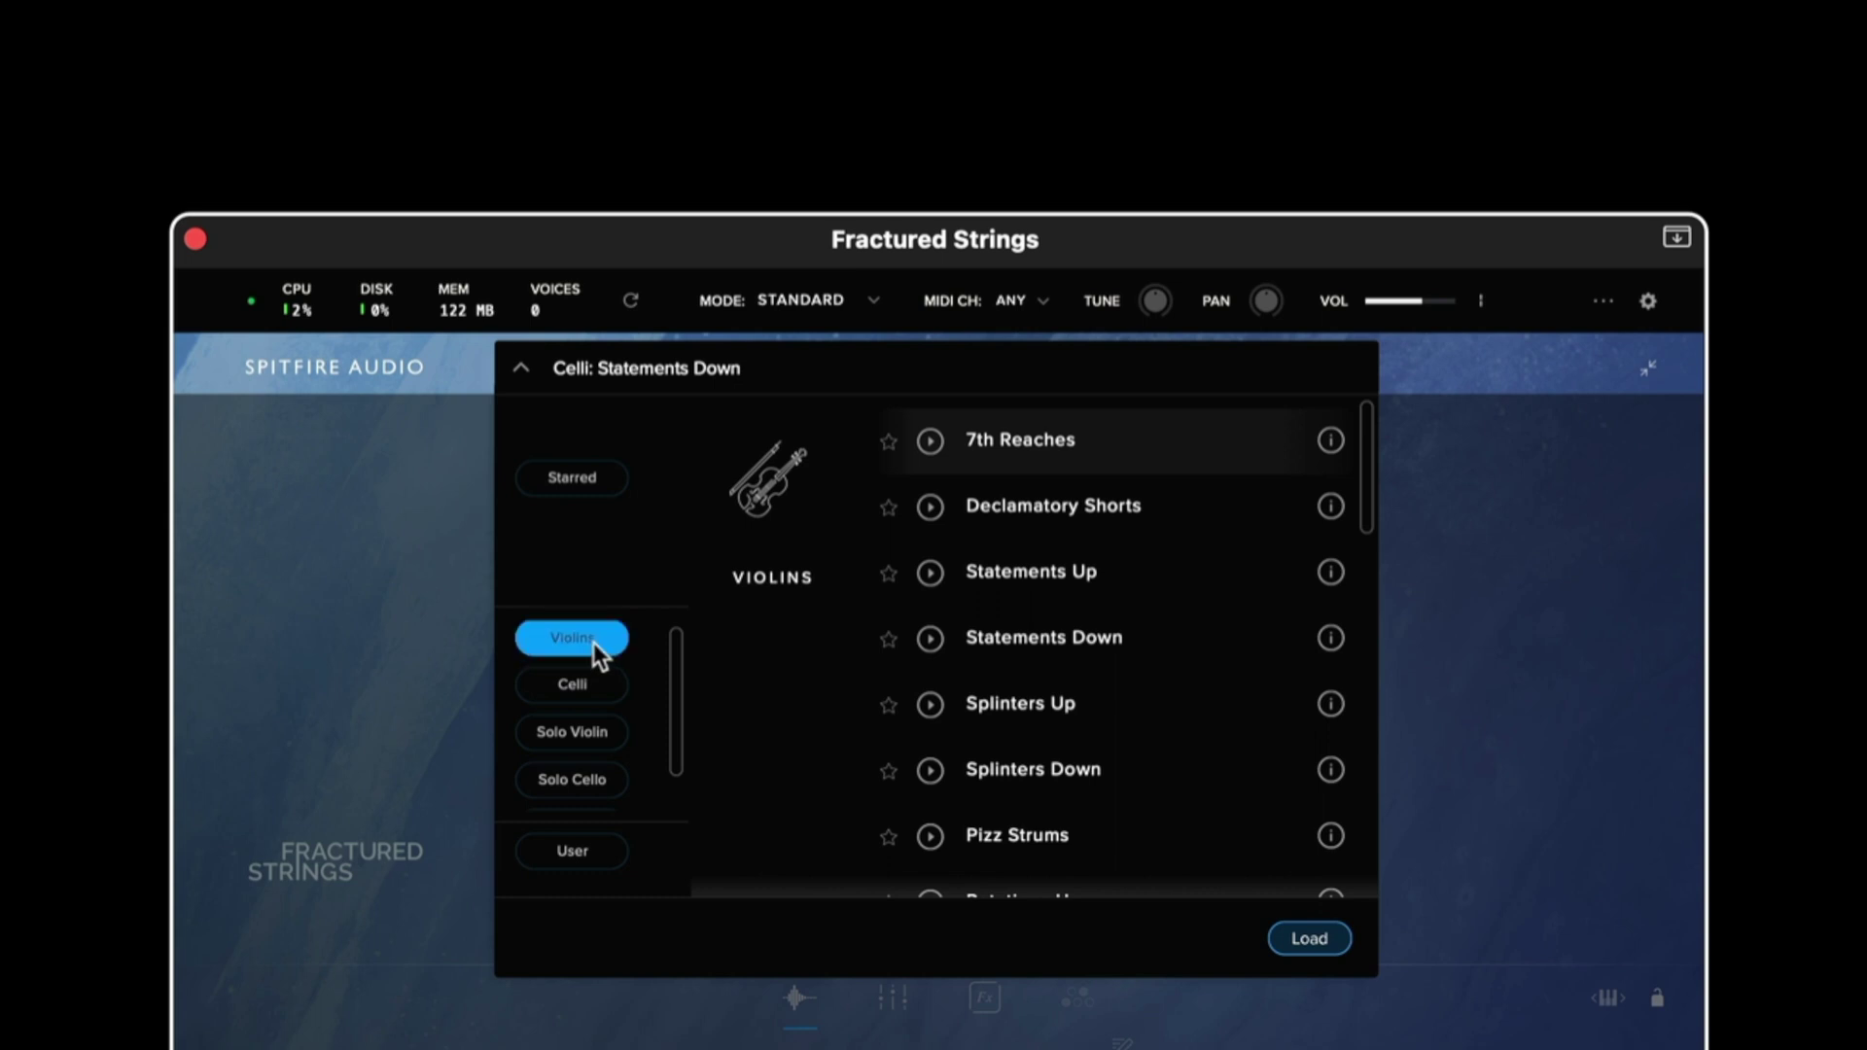
left_click(599, 726)
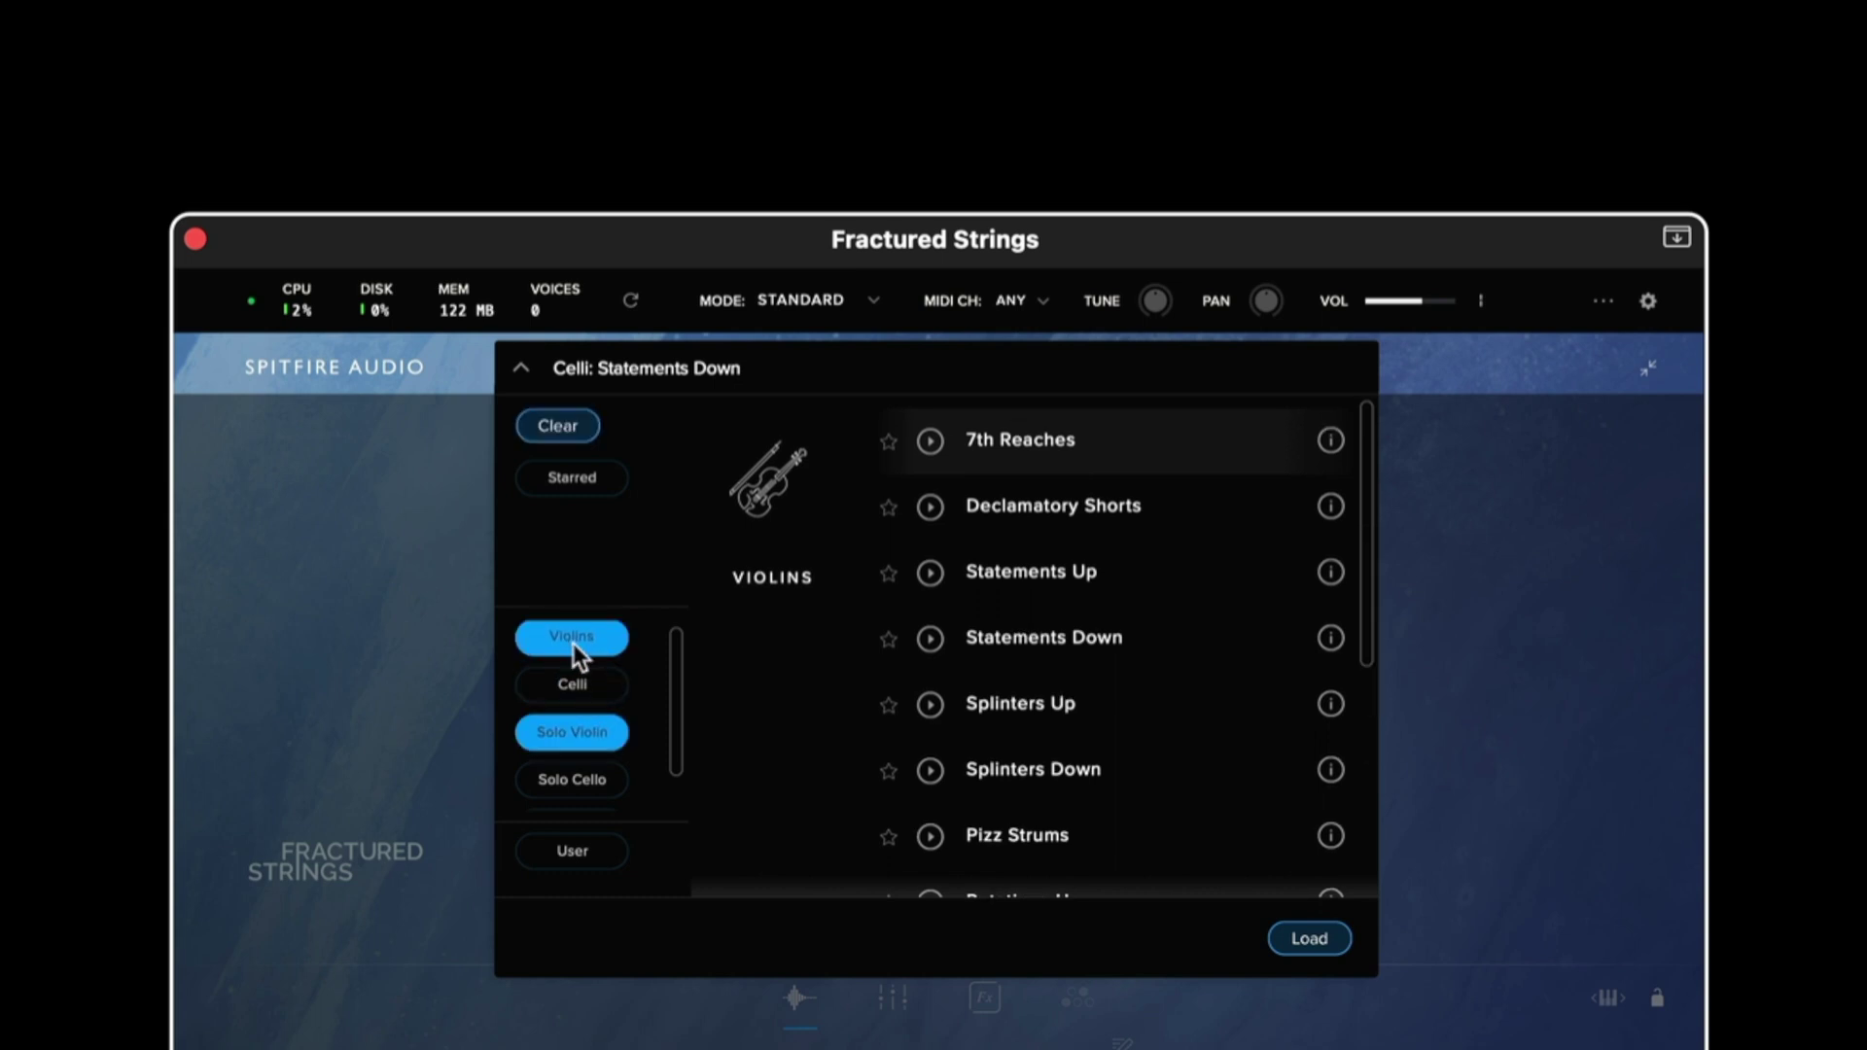
left_click(573, 644)
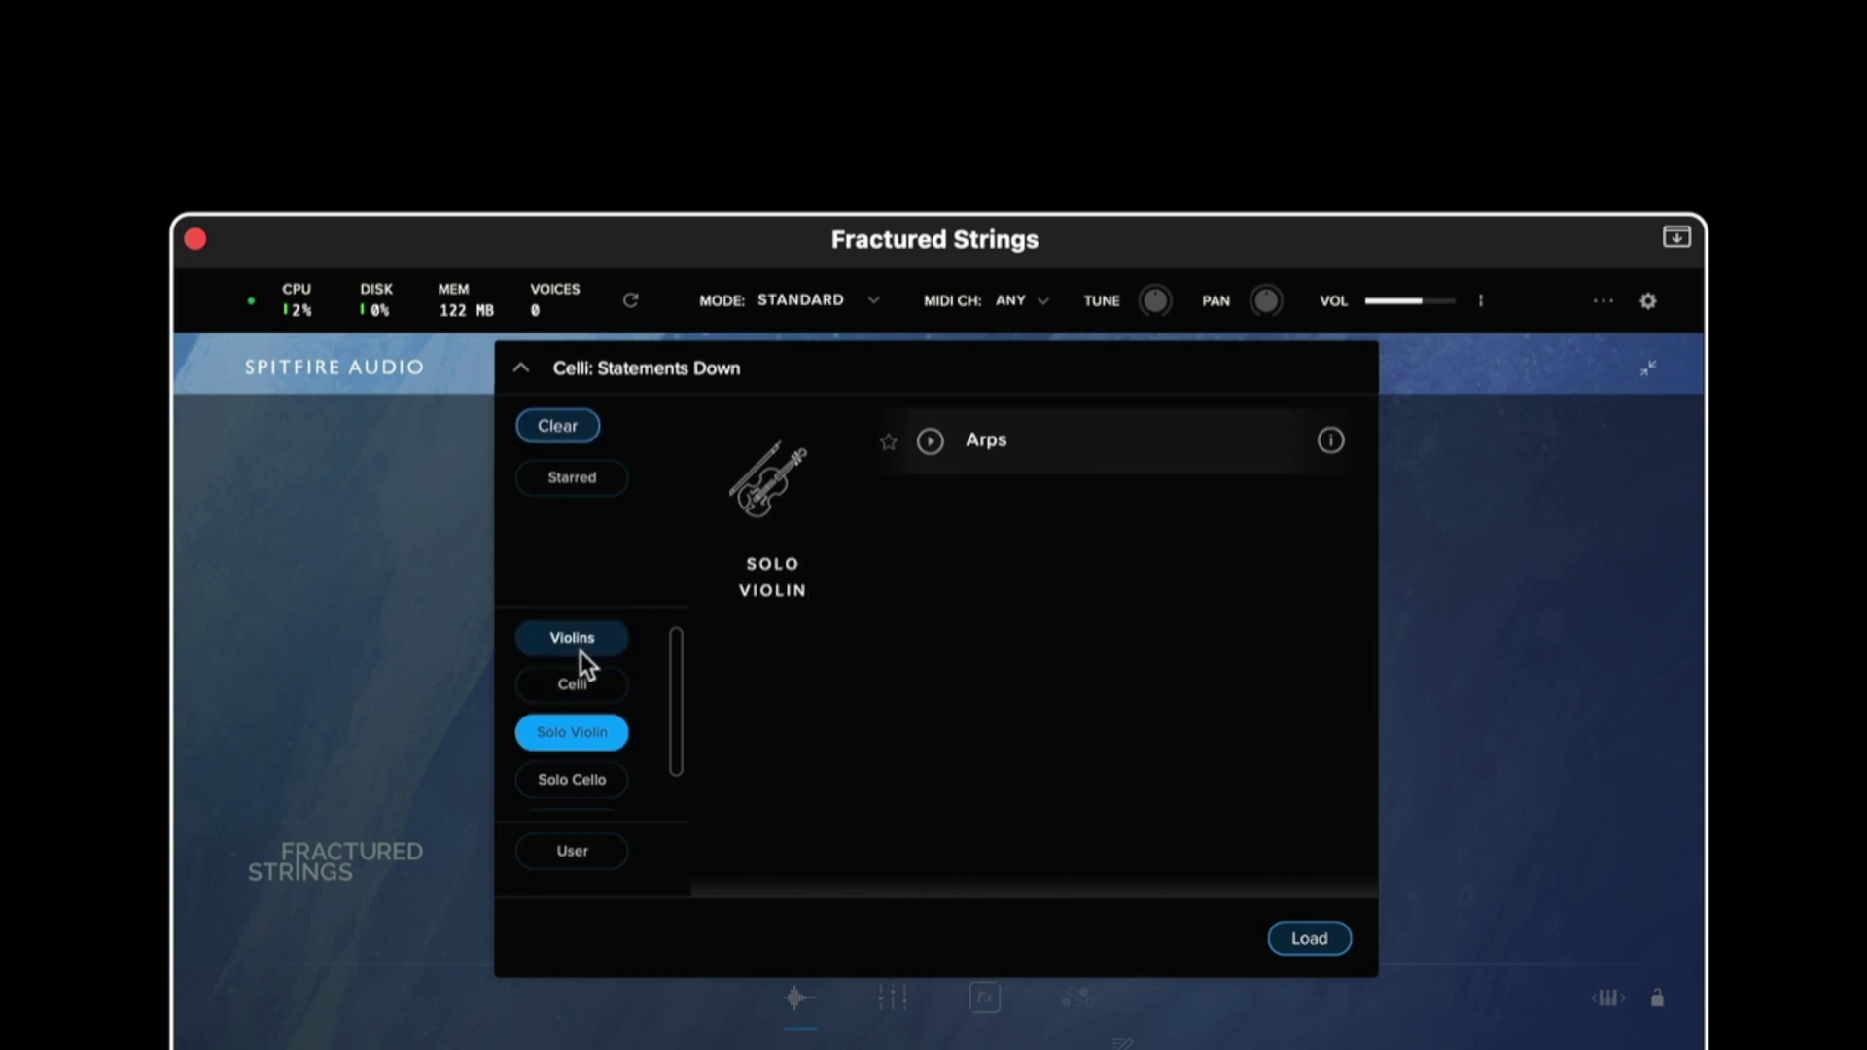
left_click(605, 733)
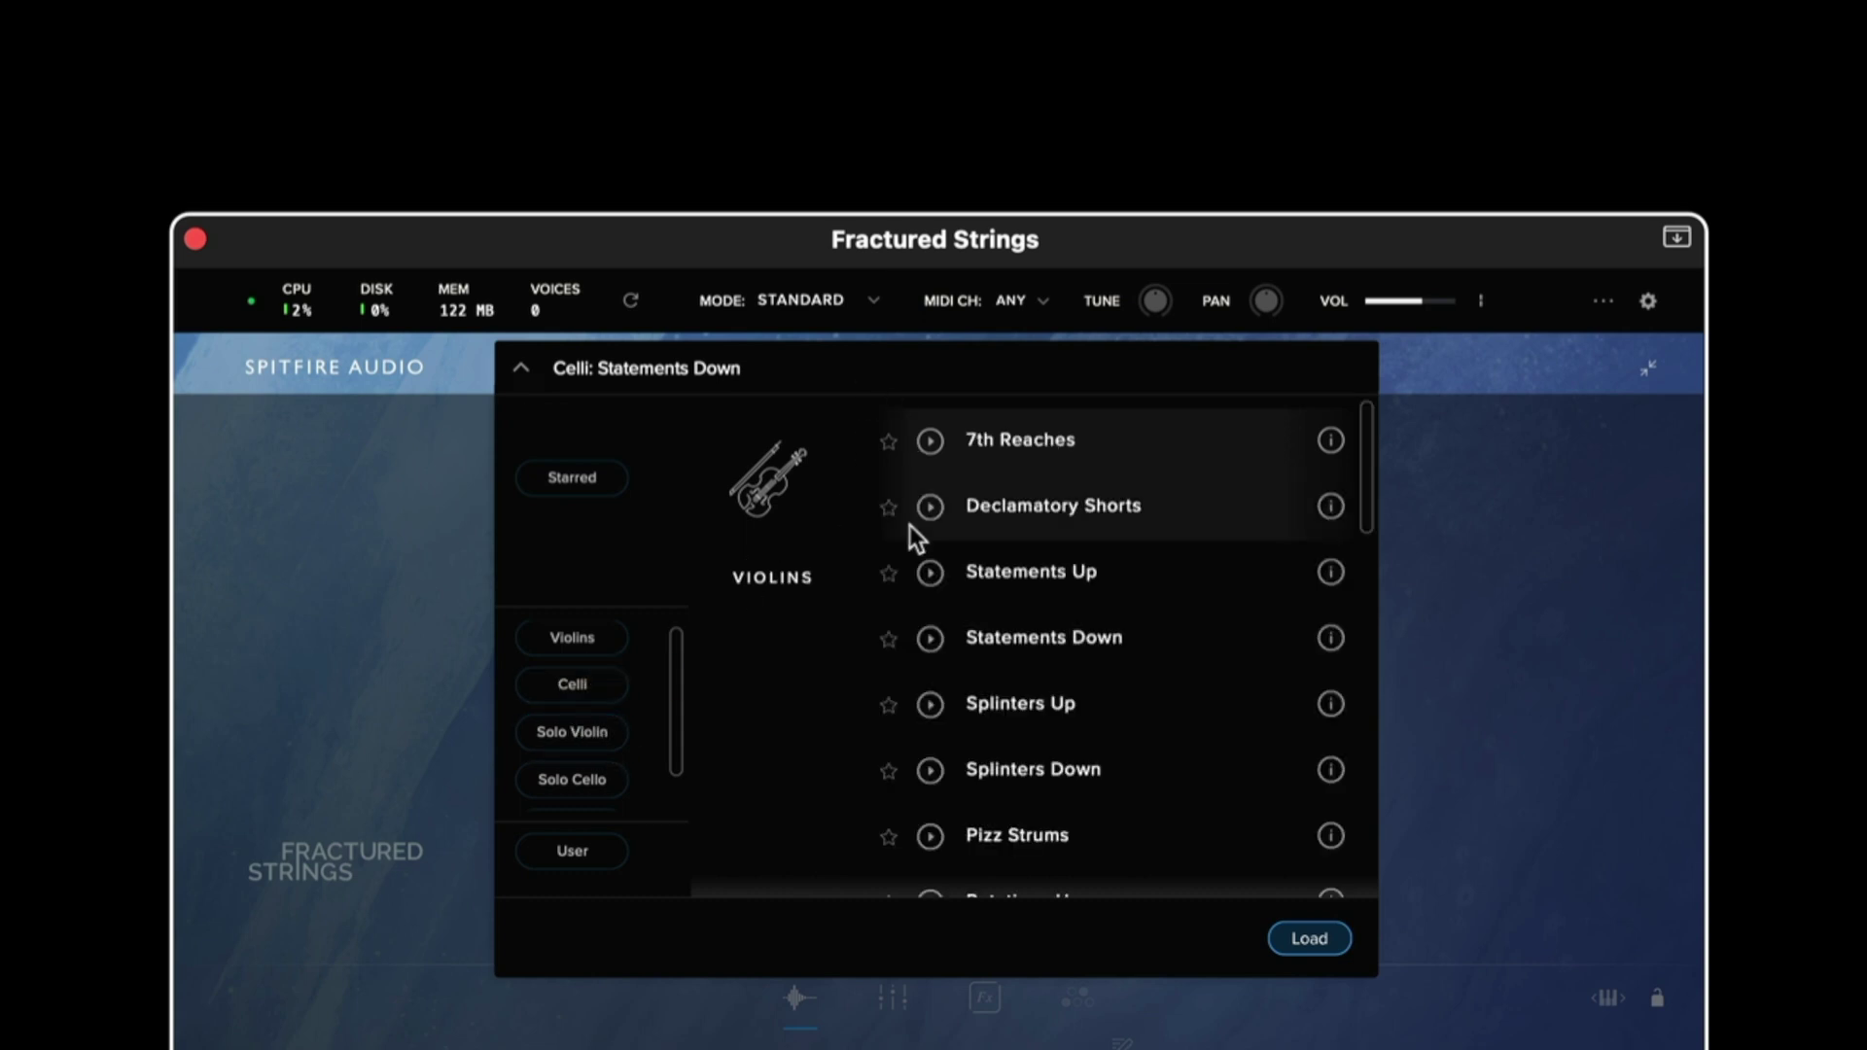
Star the 7th Reaches preset, view starred presets, clear filters, and load Violins: 7th Reaches
left_click(889, 442)
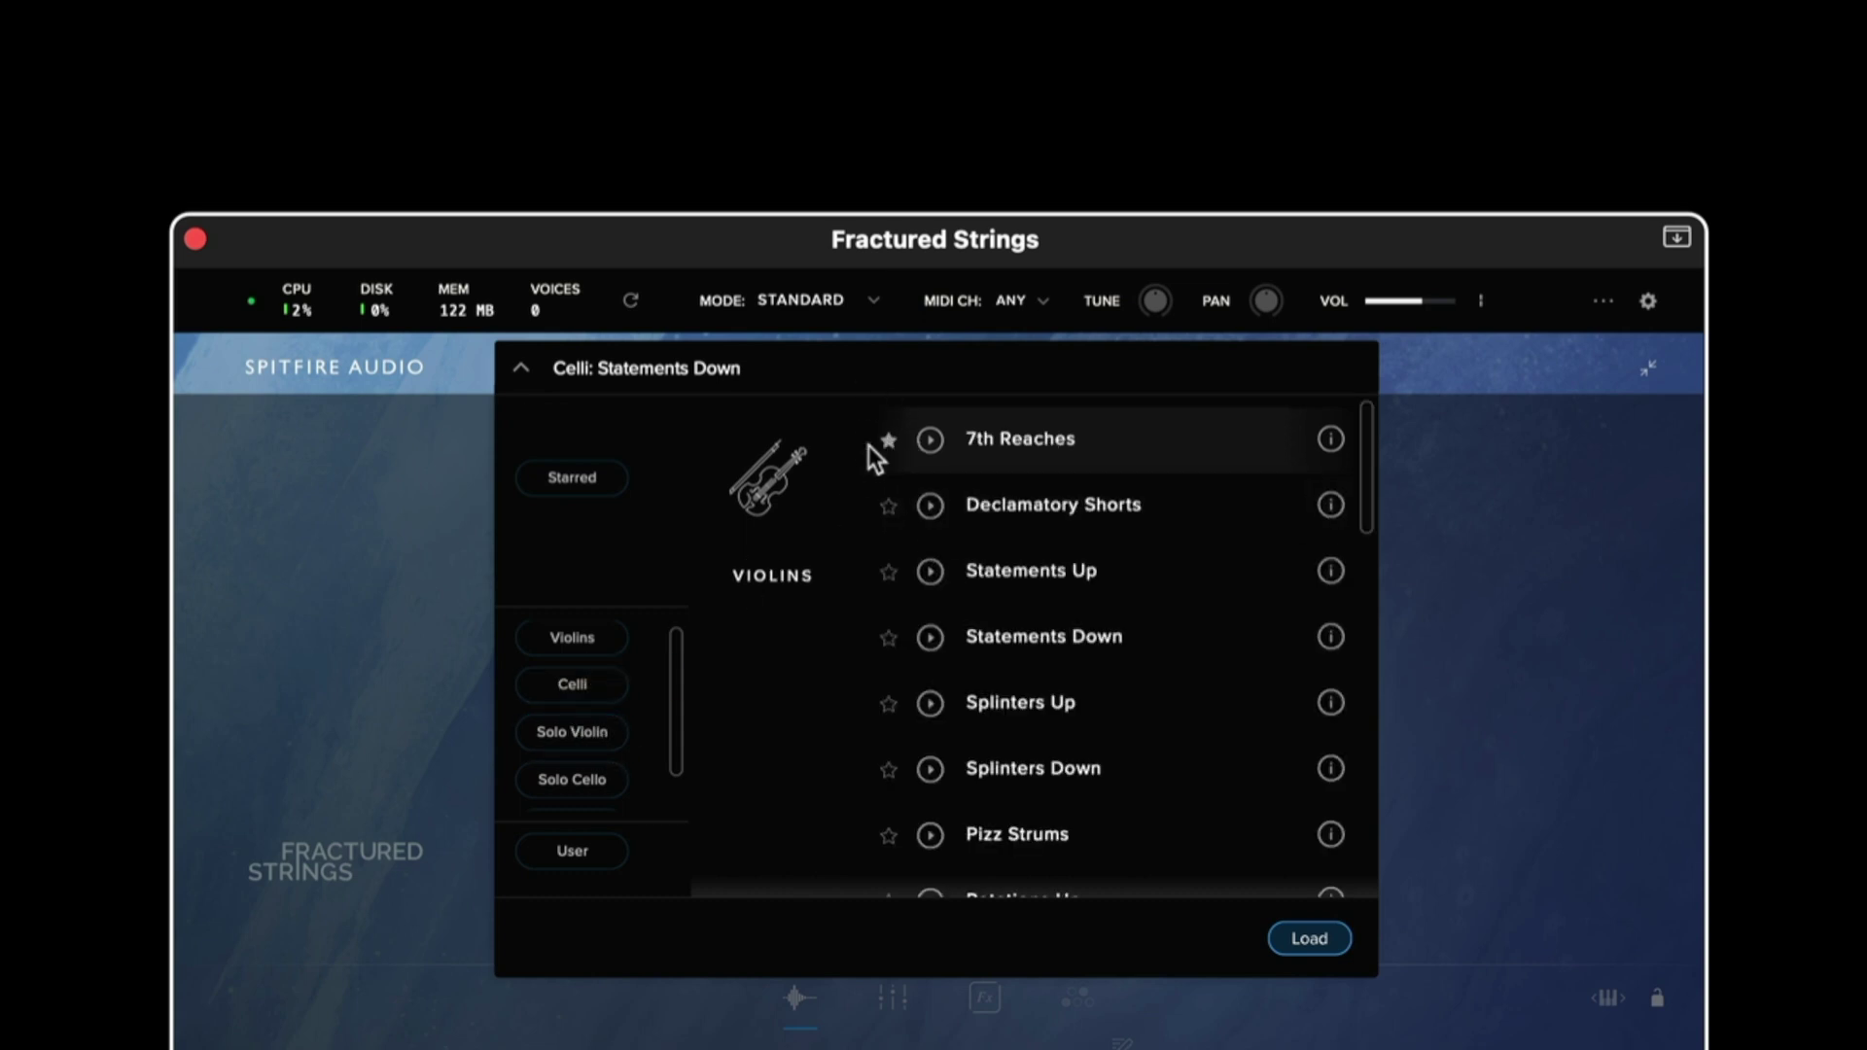
left_click(584, 486)
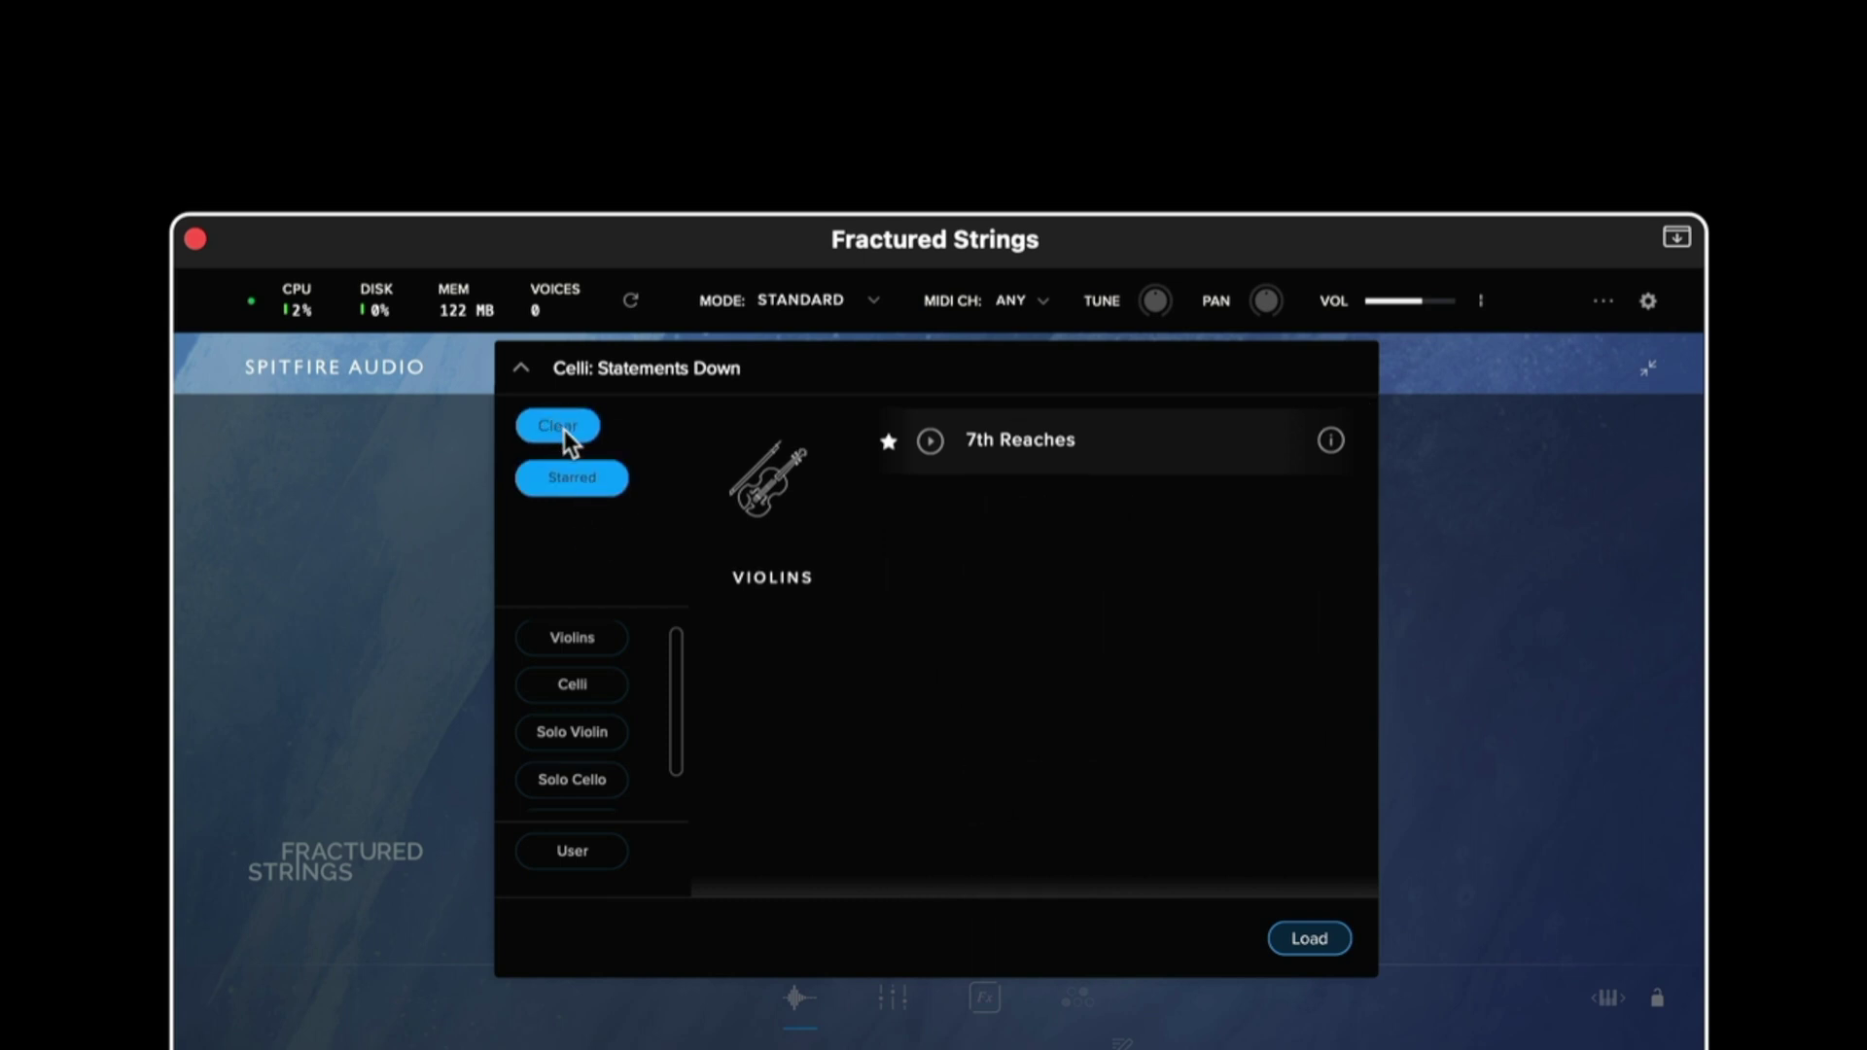
left_click(569, 435)
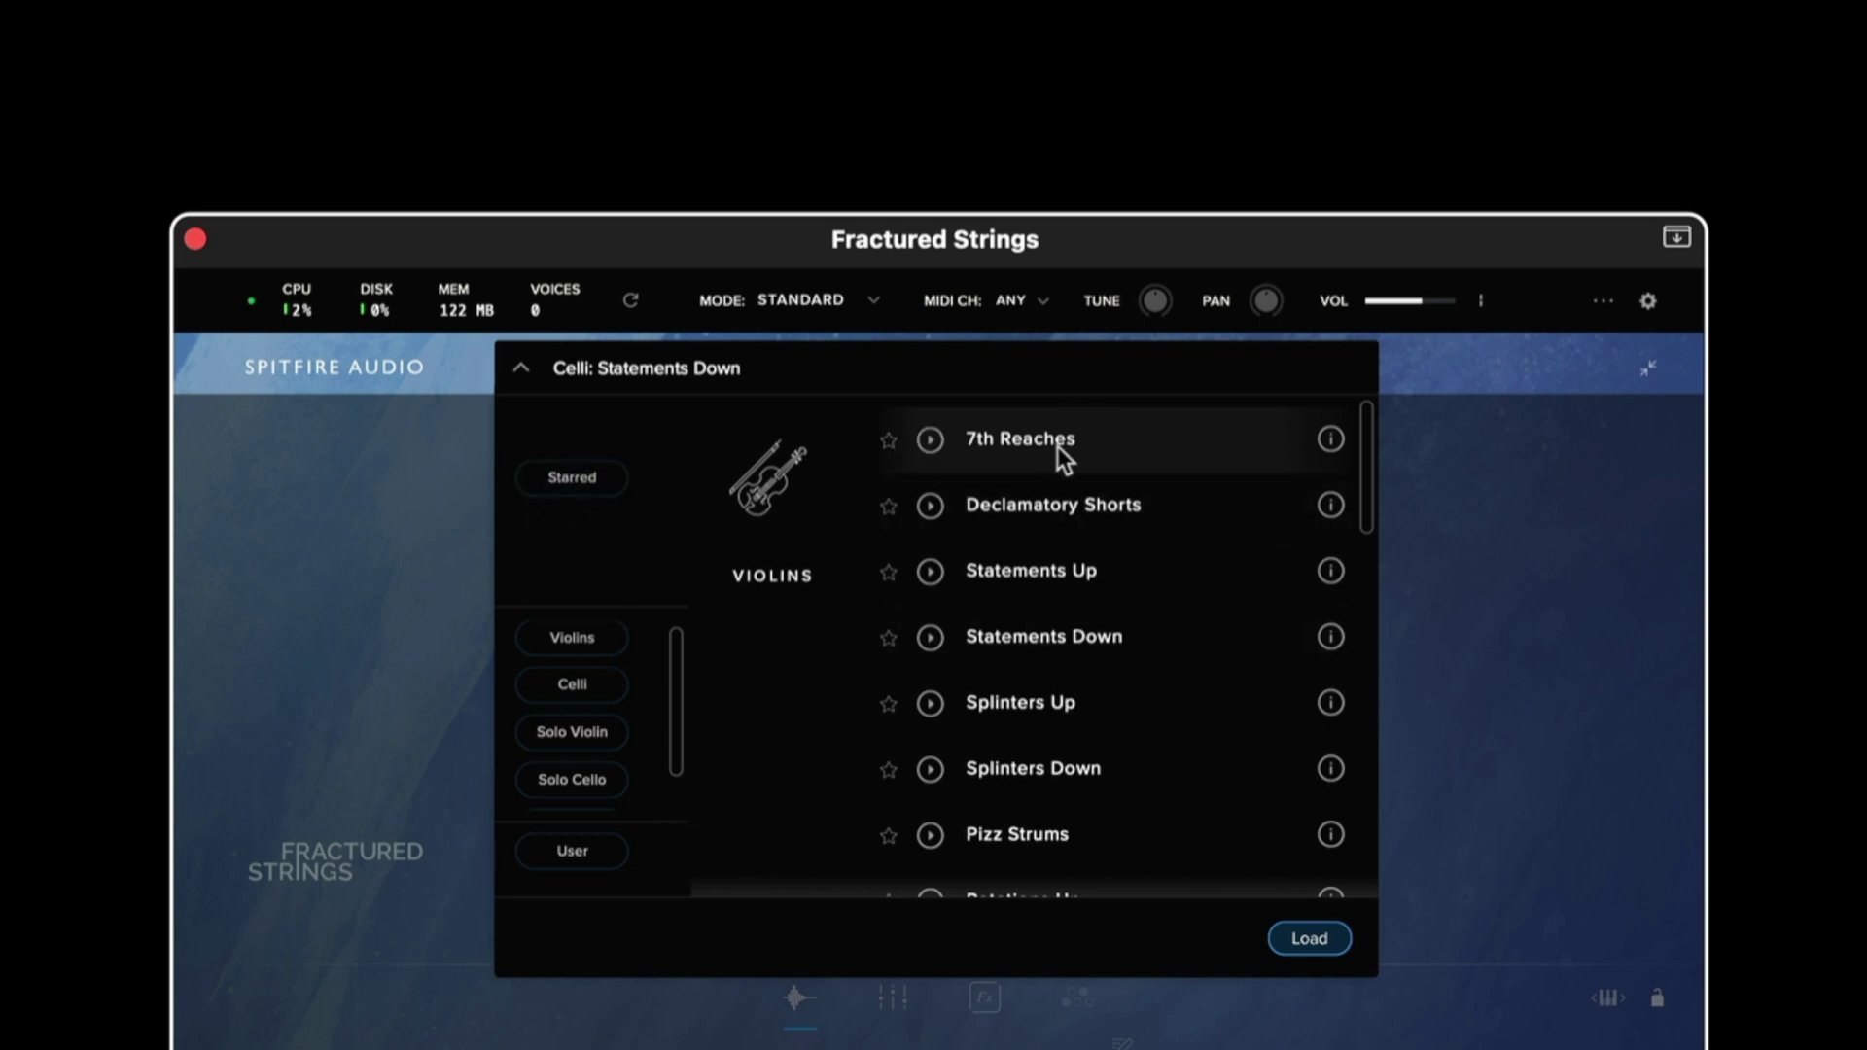
scroll(1040, 541, "down", 1)
scroll(1176, 537, "up", 1)
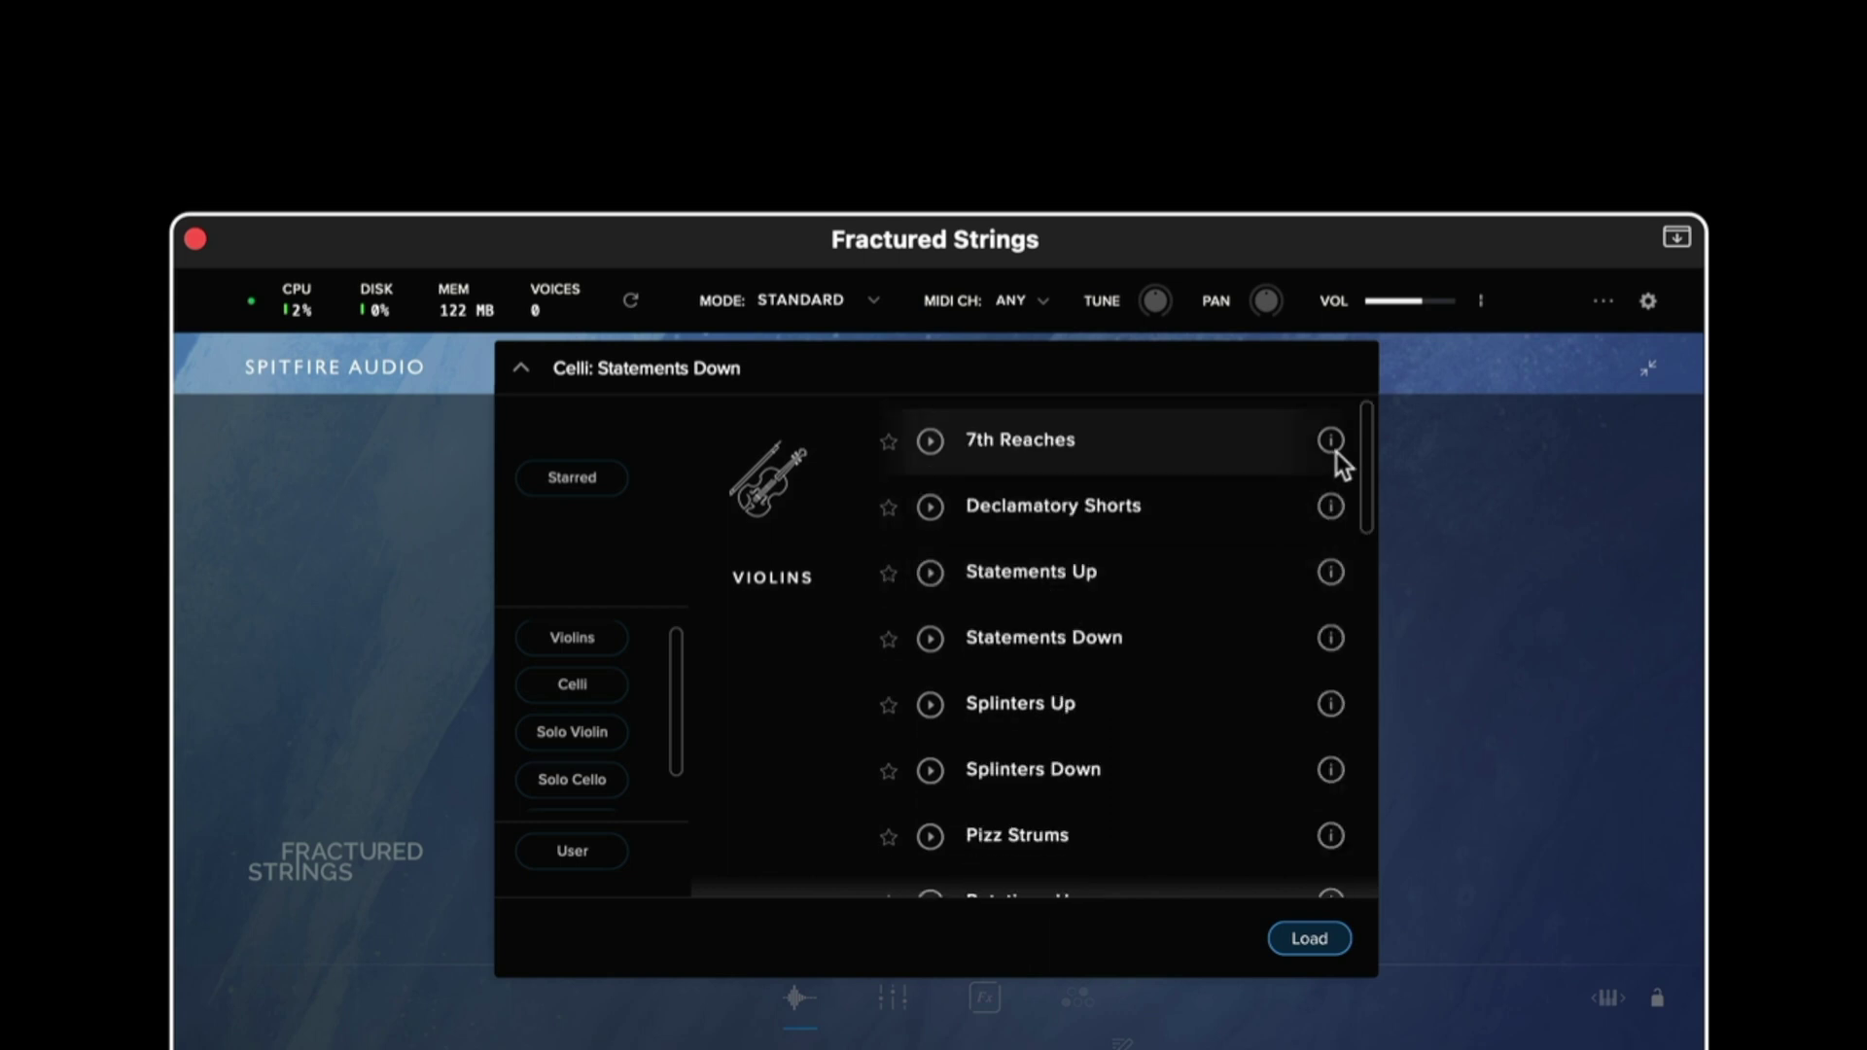
mouse_move(1331, 445)
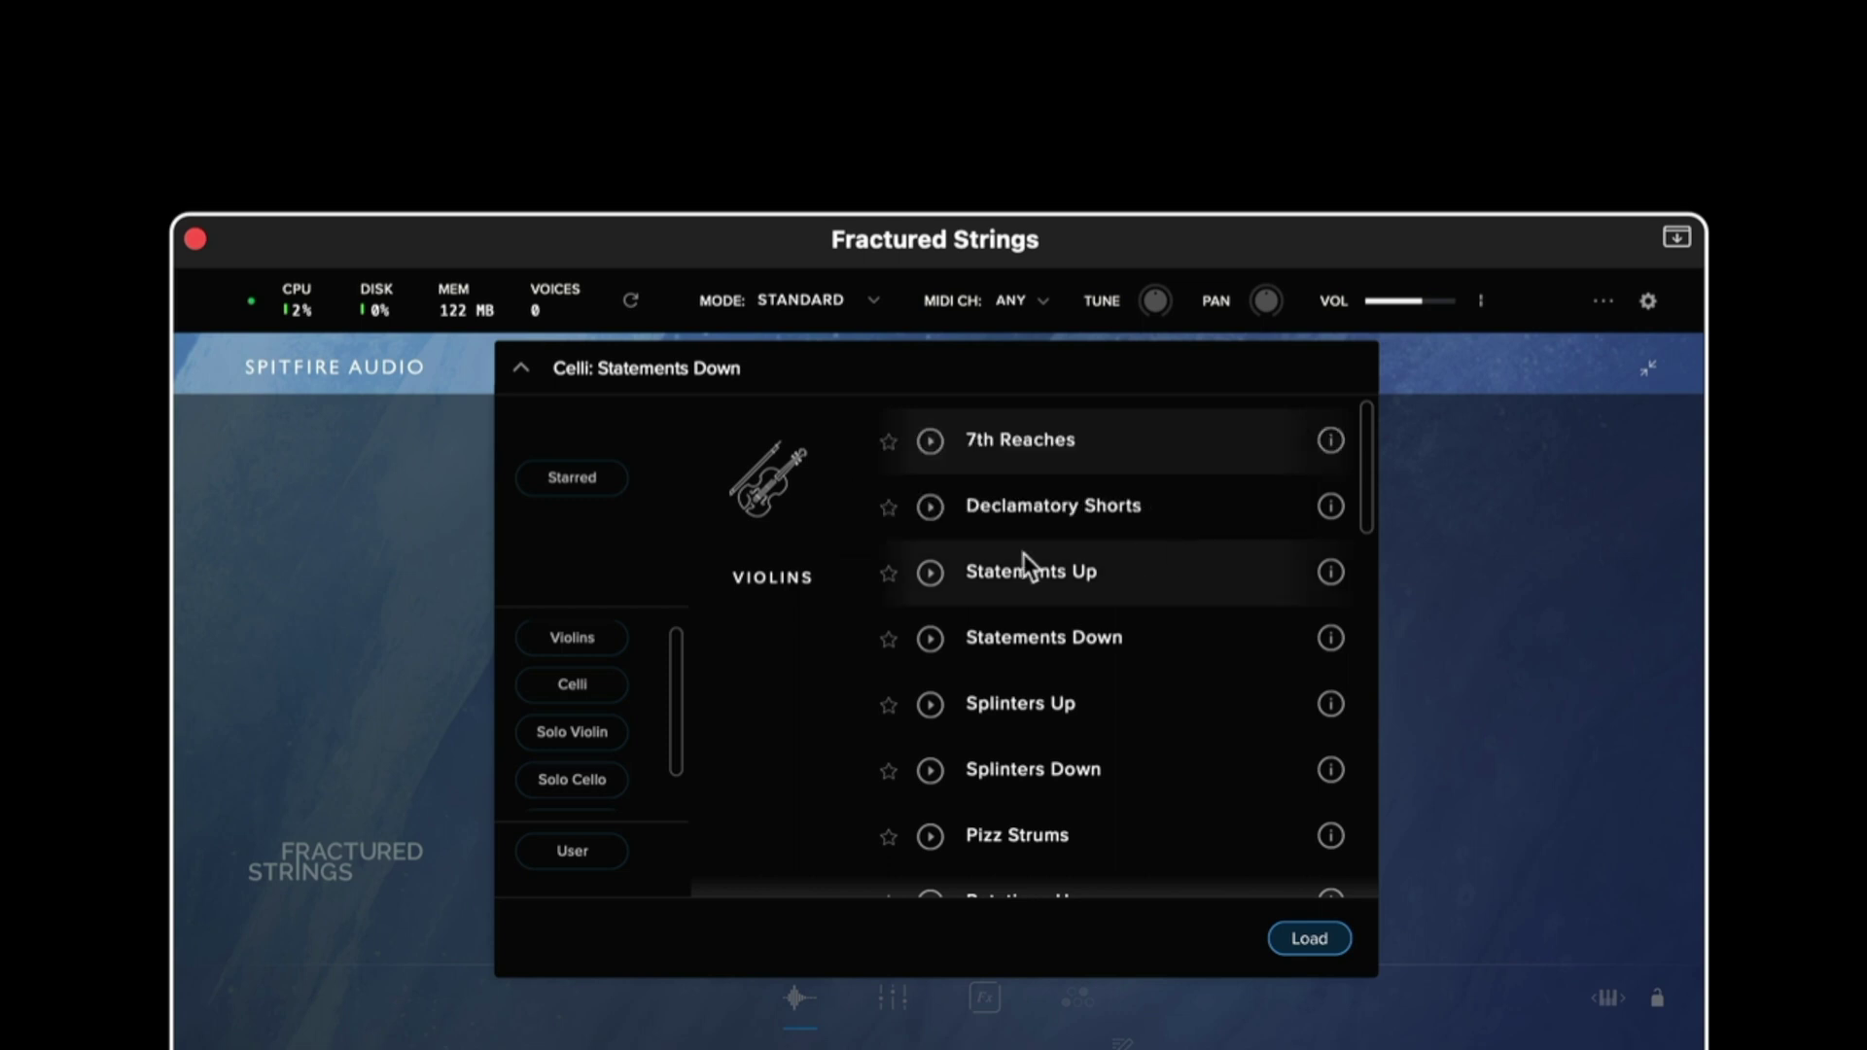
left_click(1034, 447)
left_click(1316, 935)
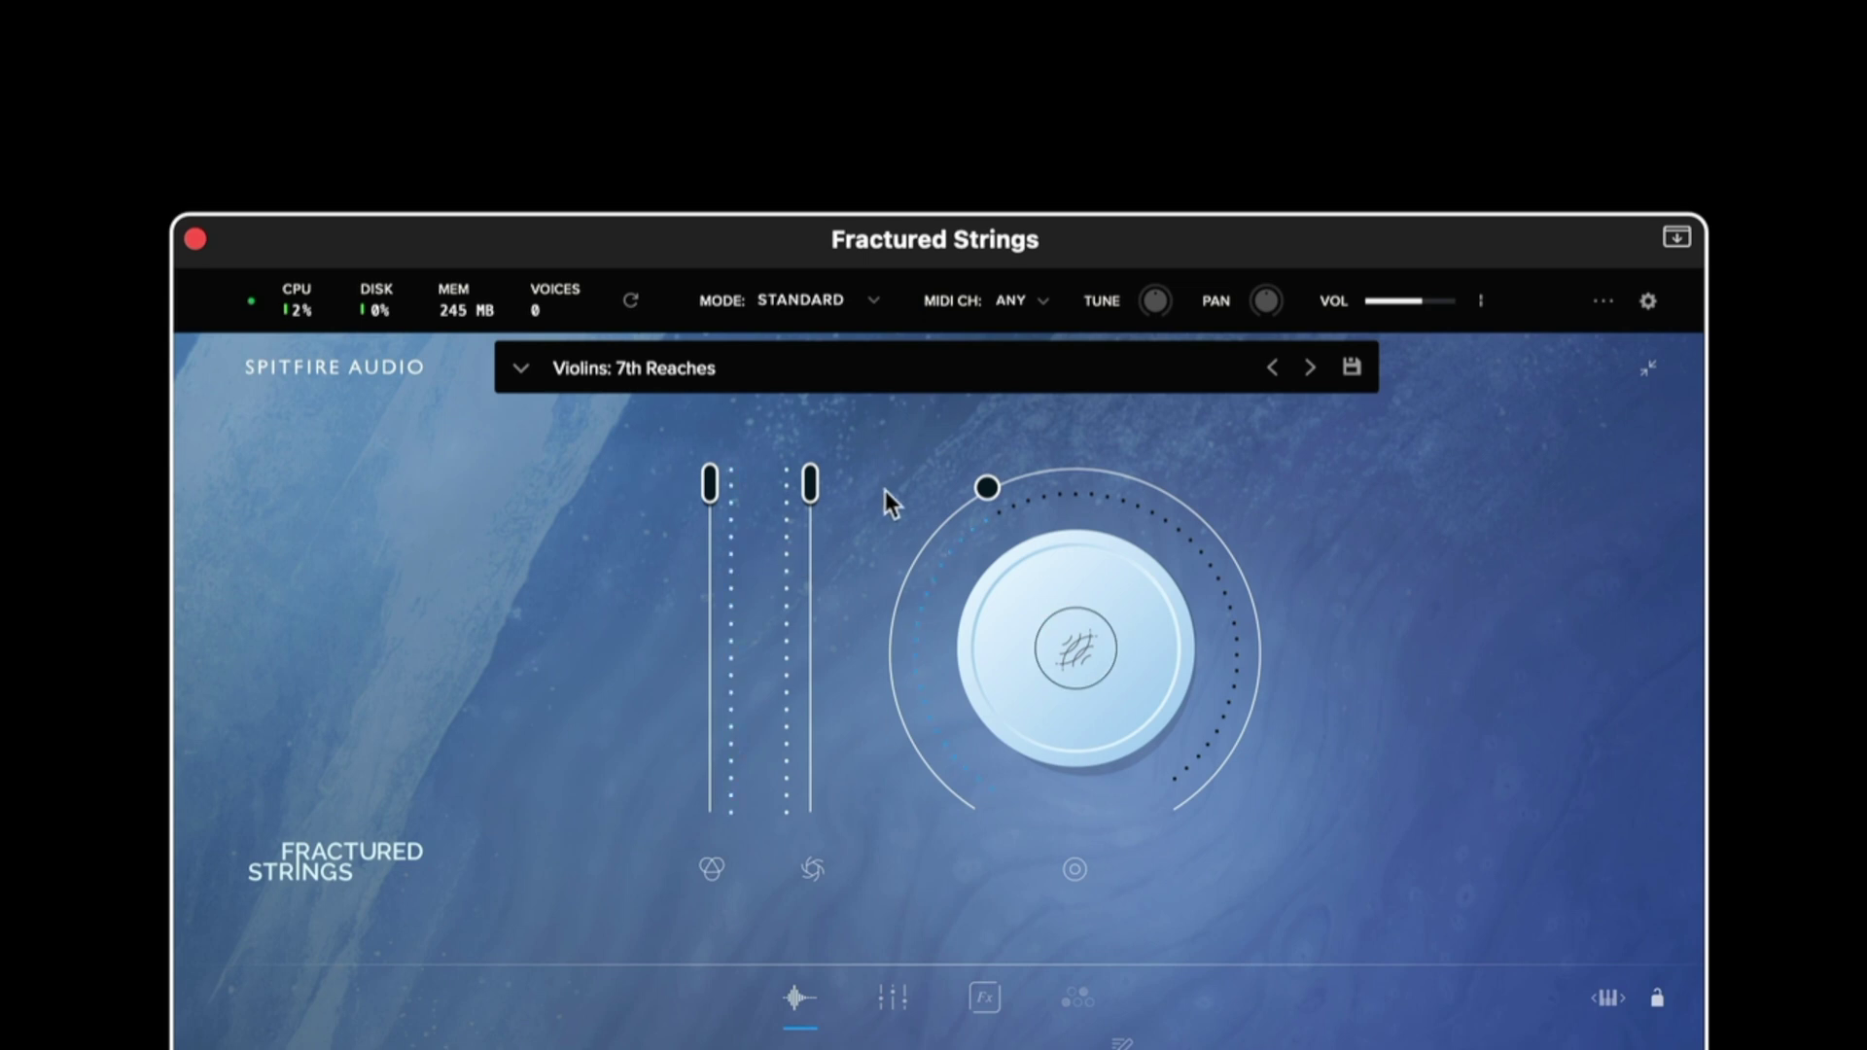
Lower the reverb to 37% and switch the main control to release
mouse_move(914, 465)
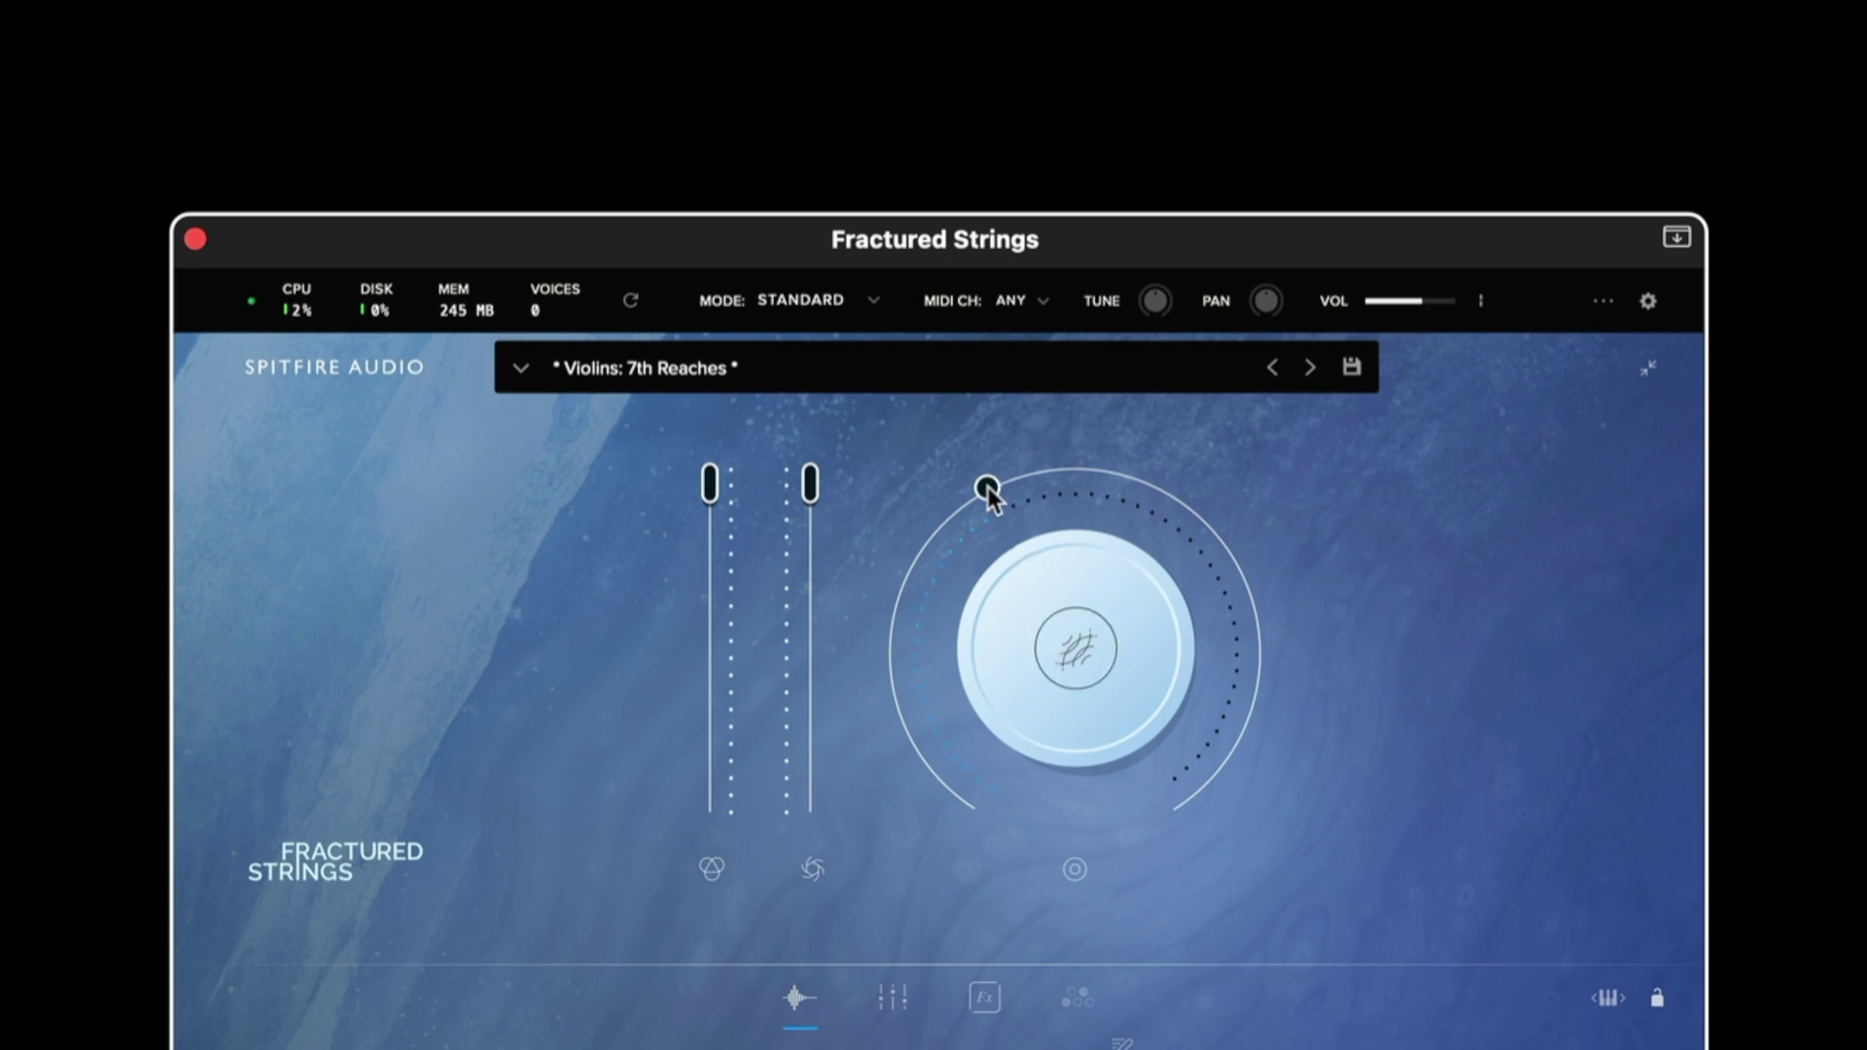
left_click_drag(988, 487, 919, 487)
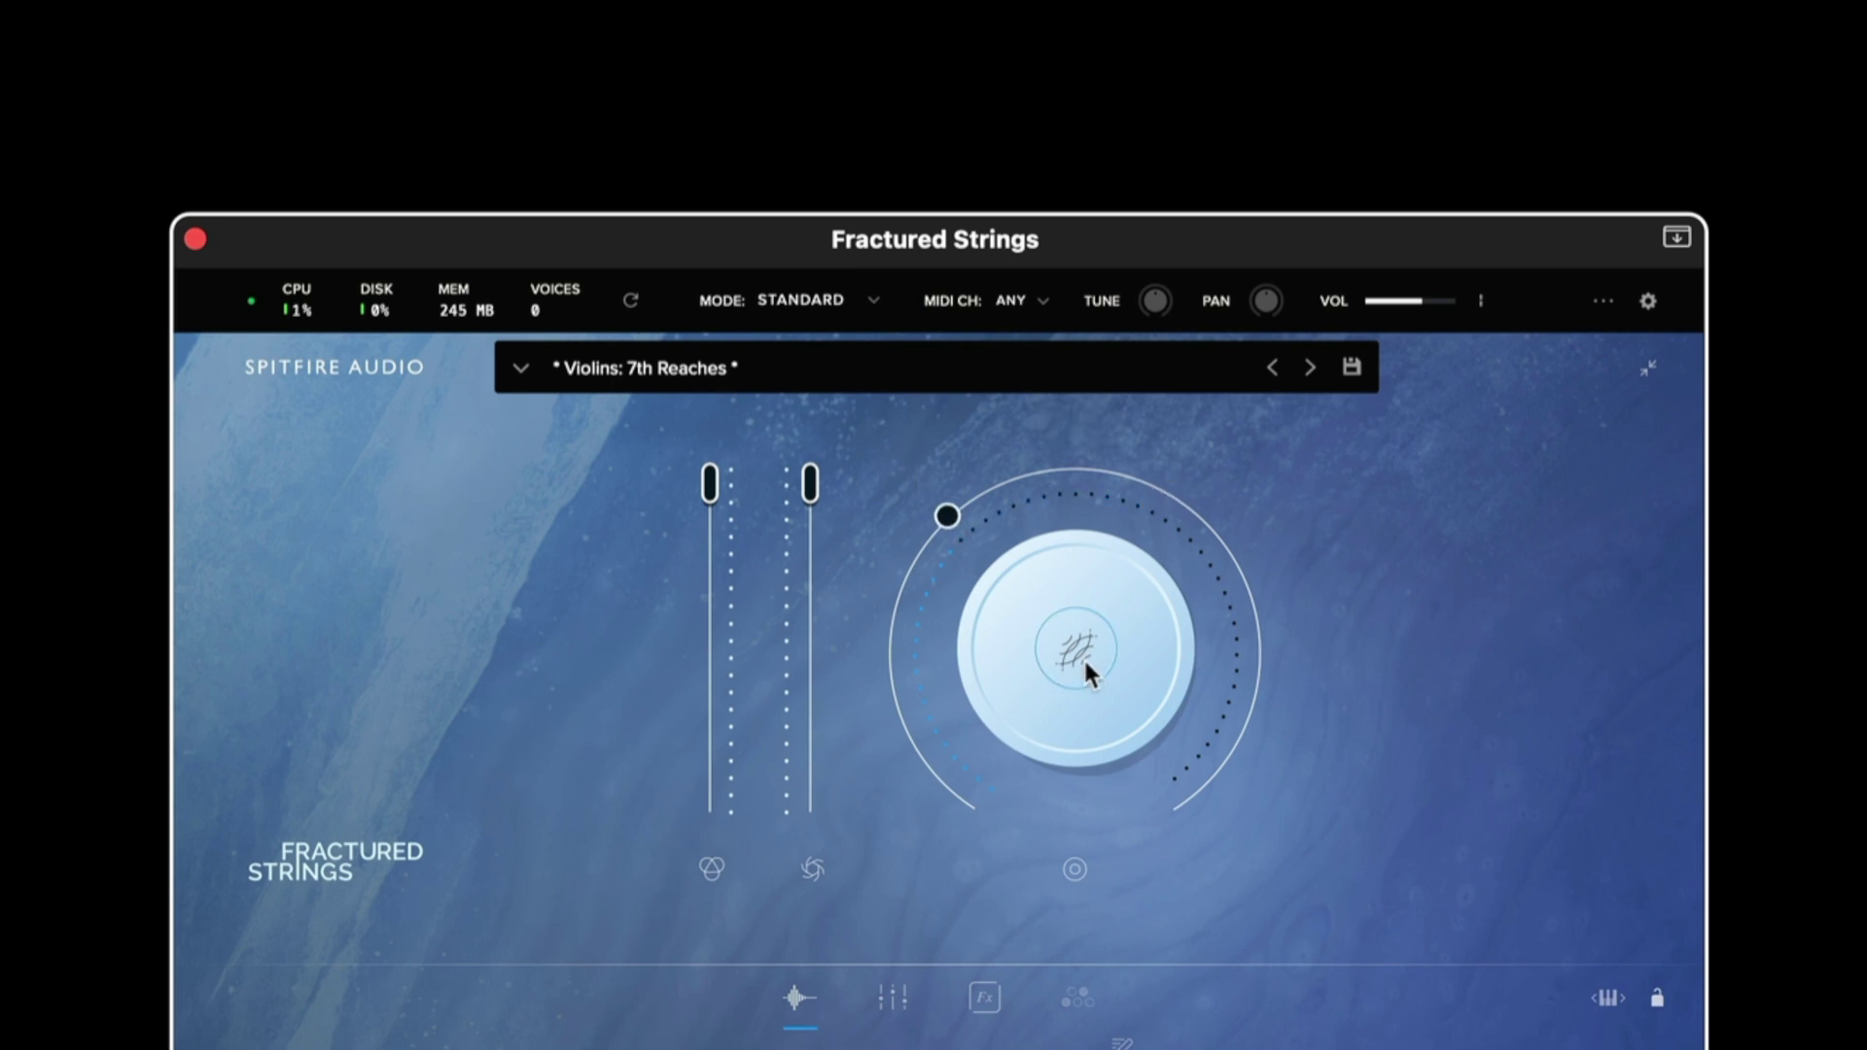
left_click(1083, 656)
left_click(1410, 591)
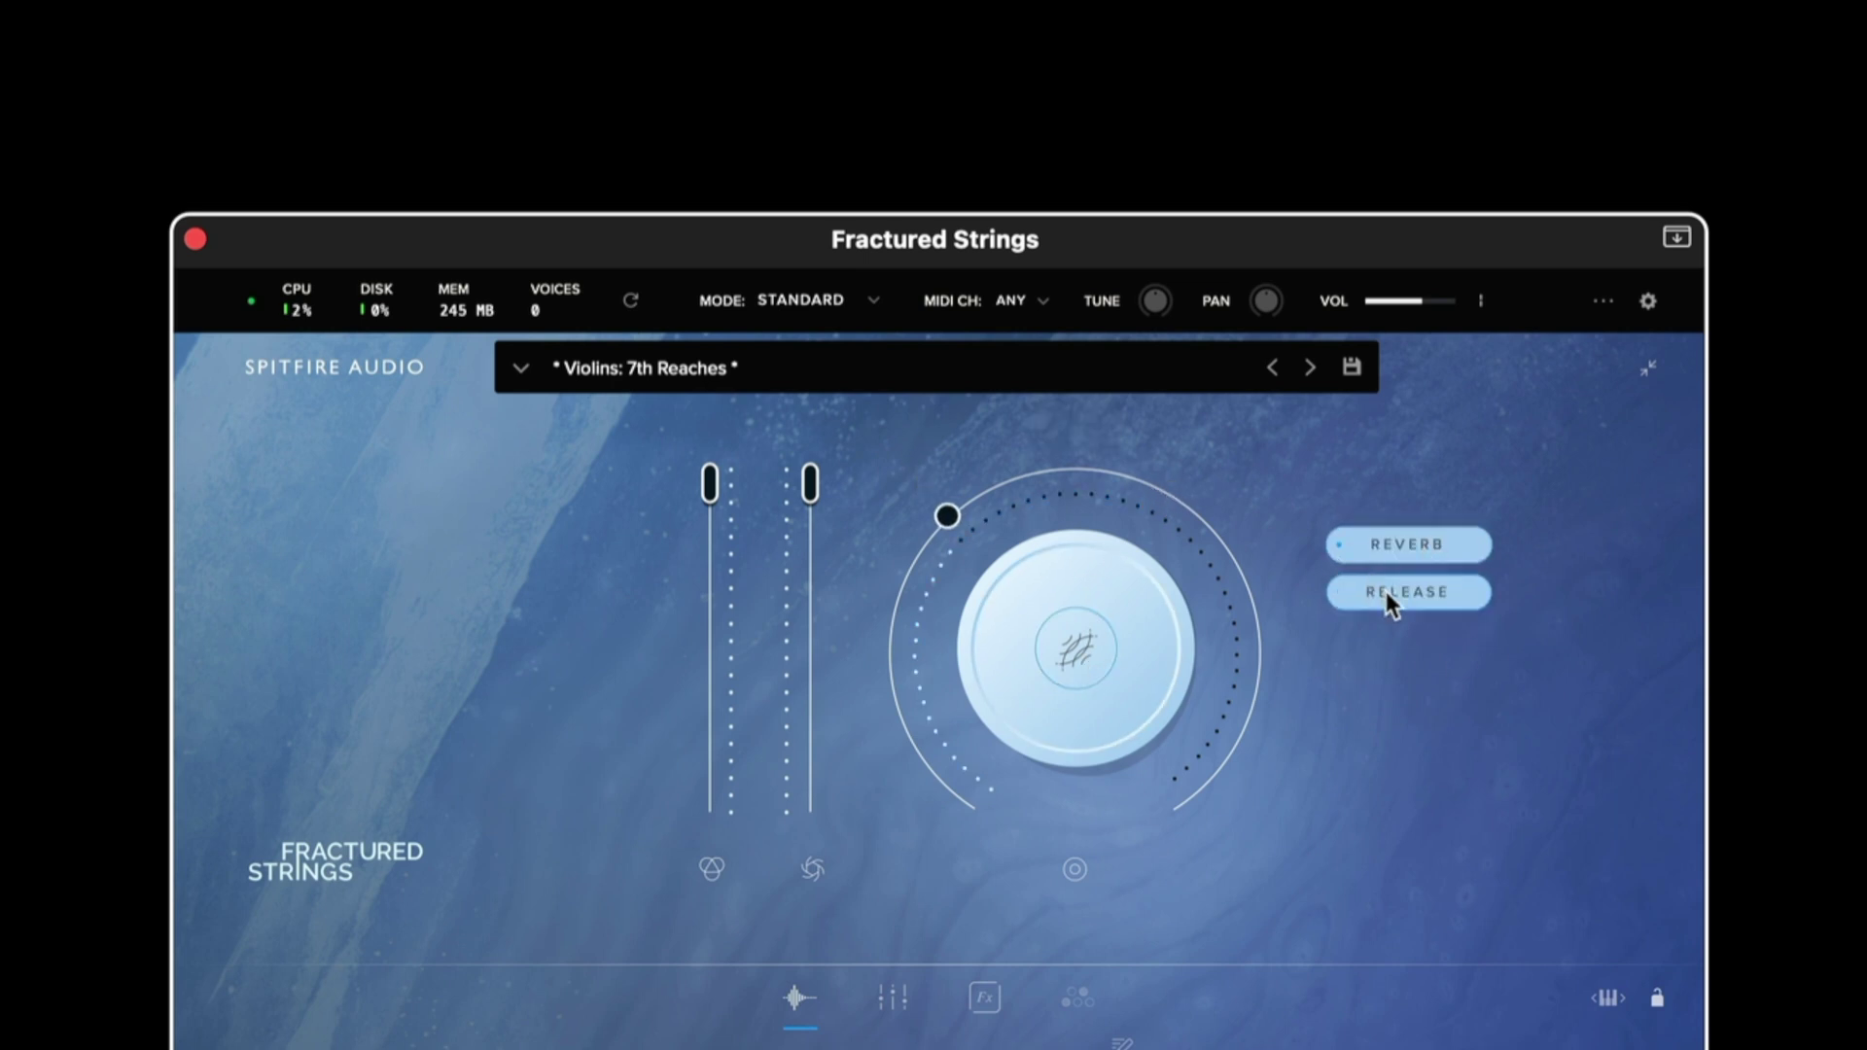
left_click(1400, 584)
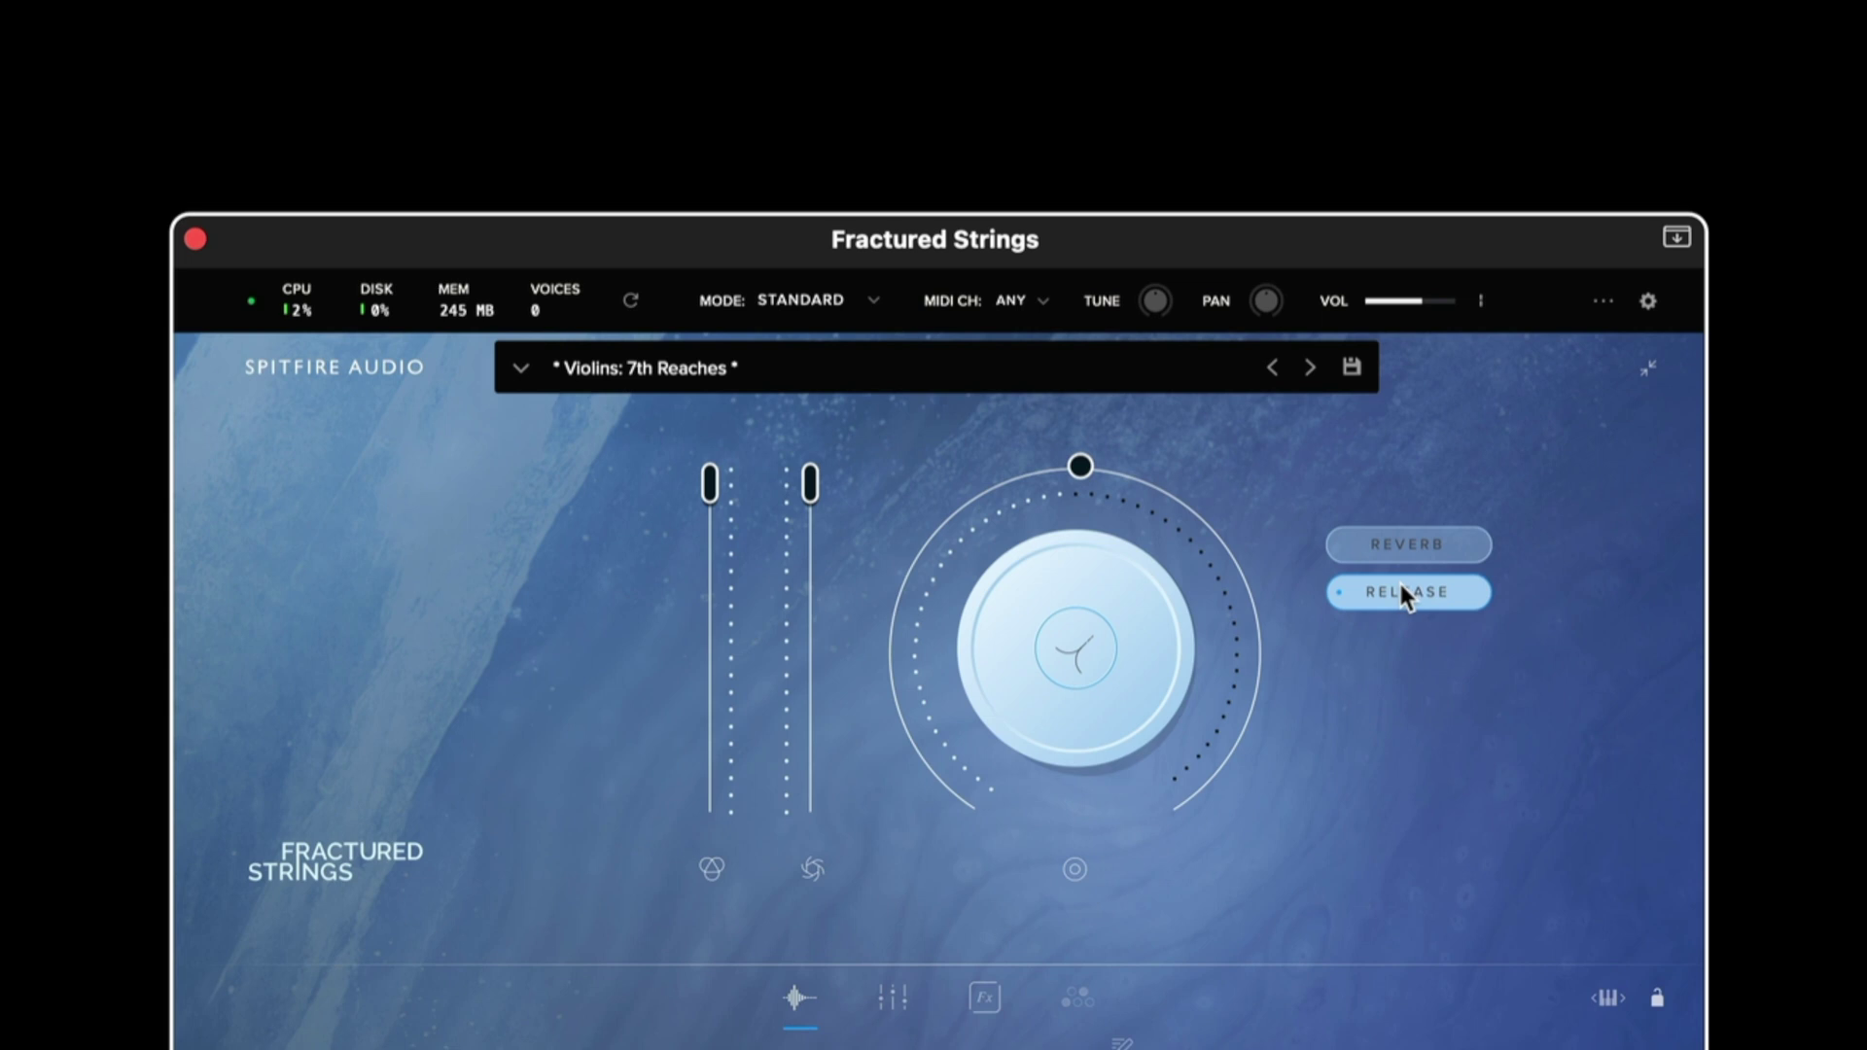
Turn the release amount up to about 78%, then down to 0%
mouse_move(1100, 464)
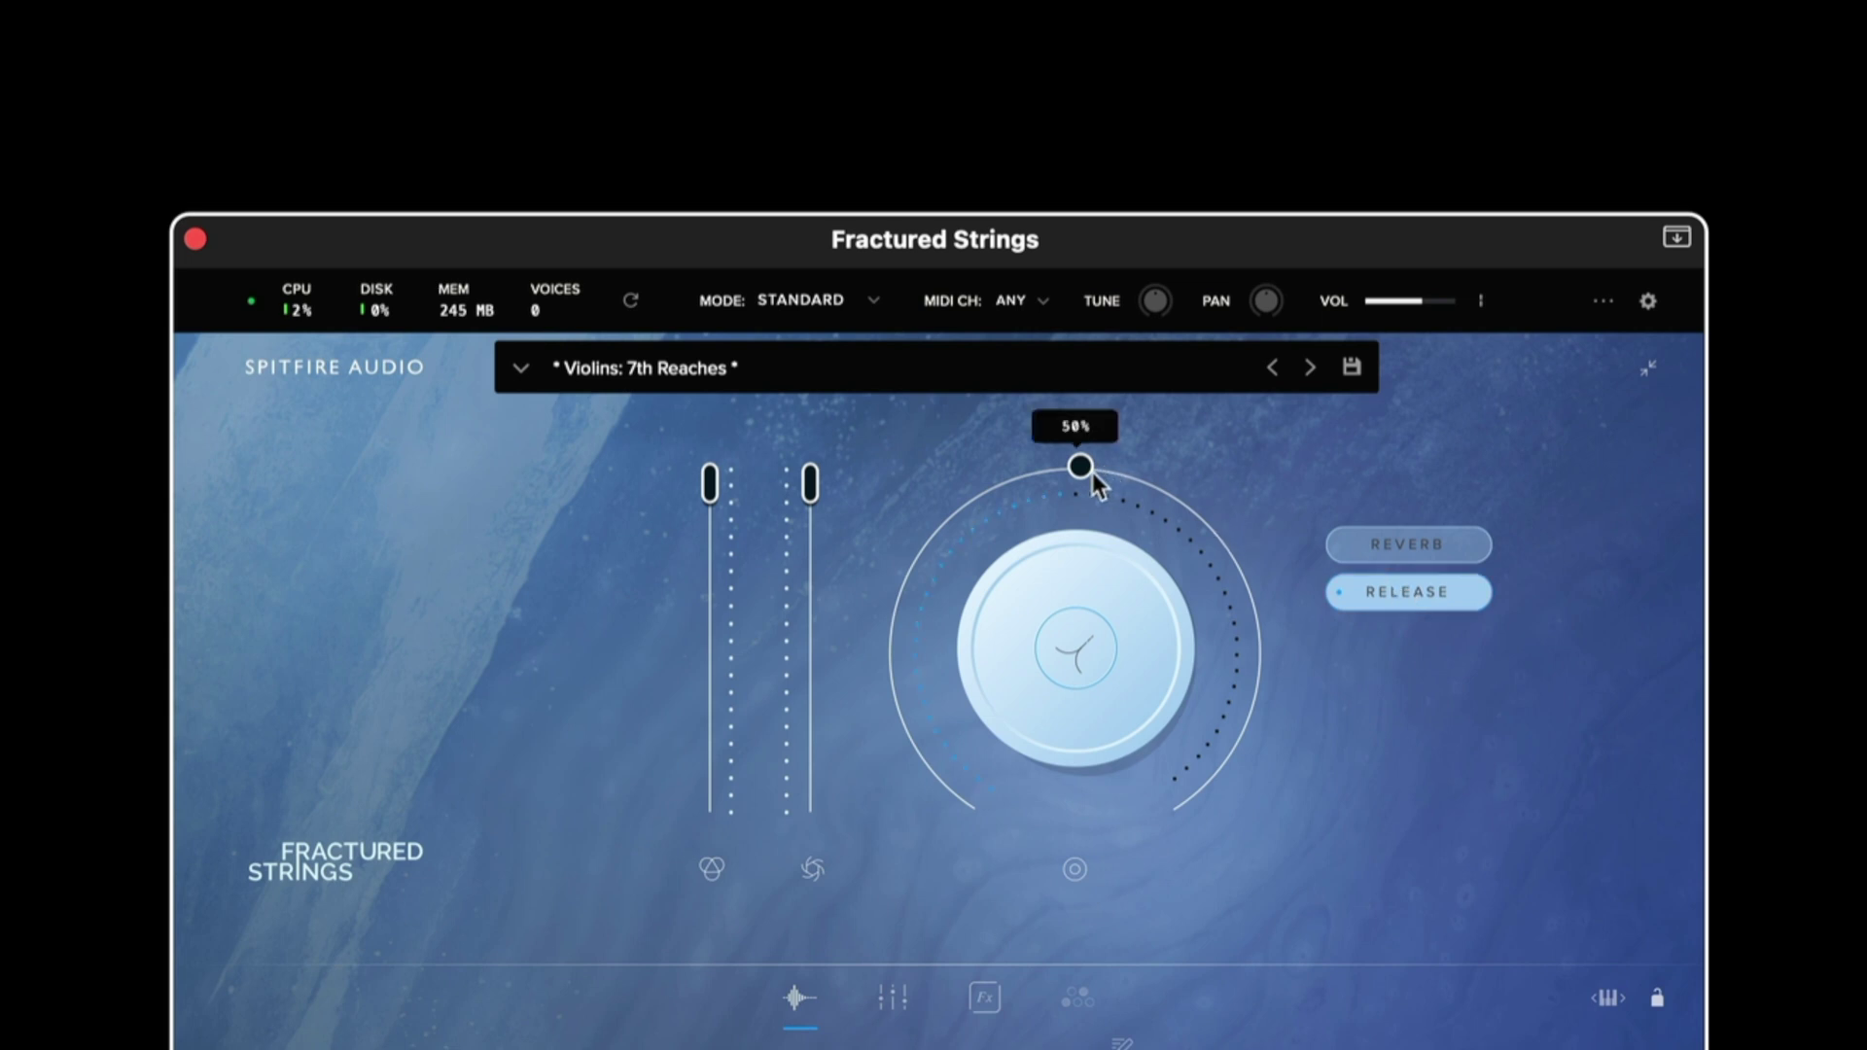
left_click_drag(1095, 472, 1227, 692)
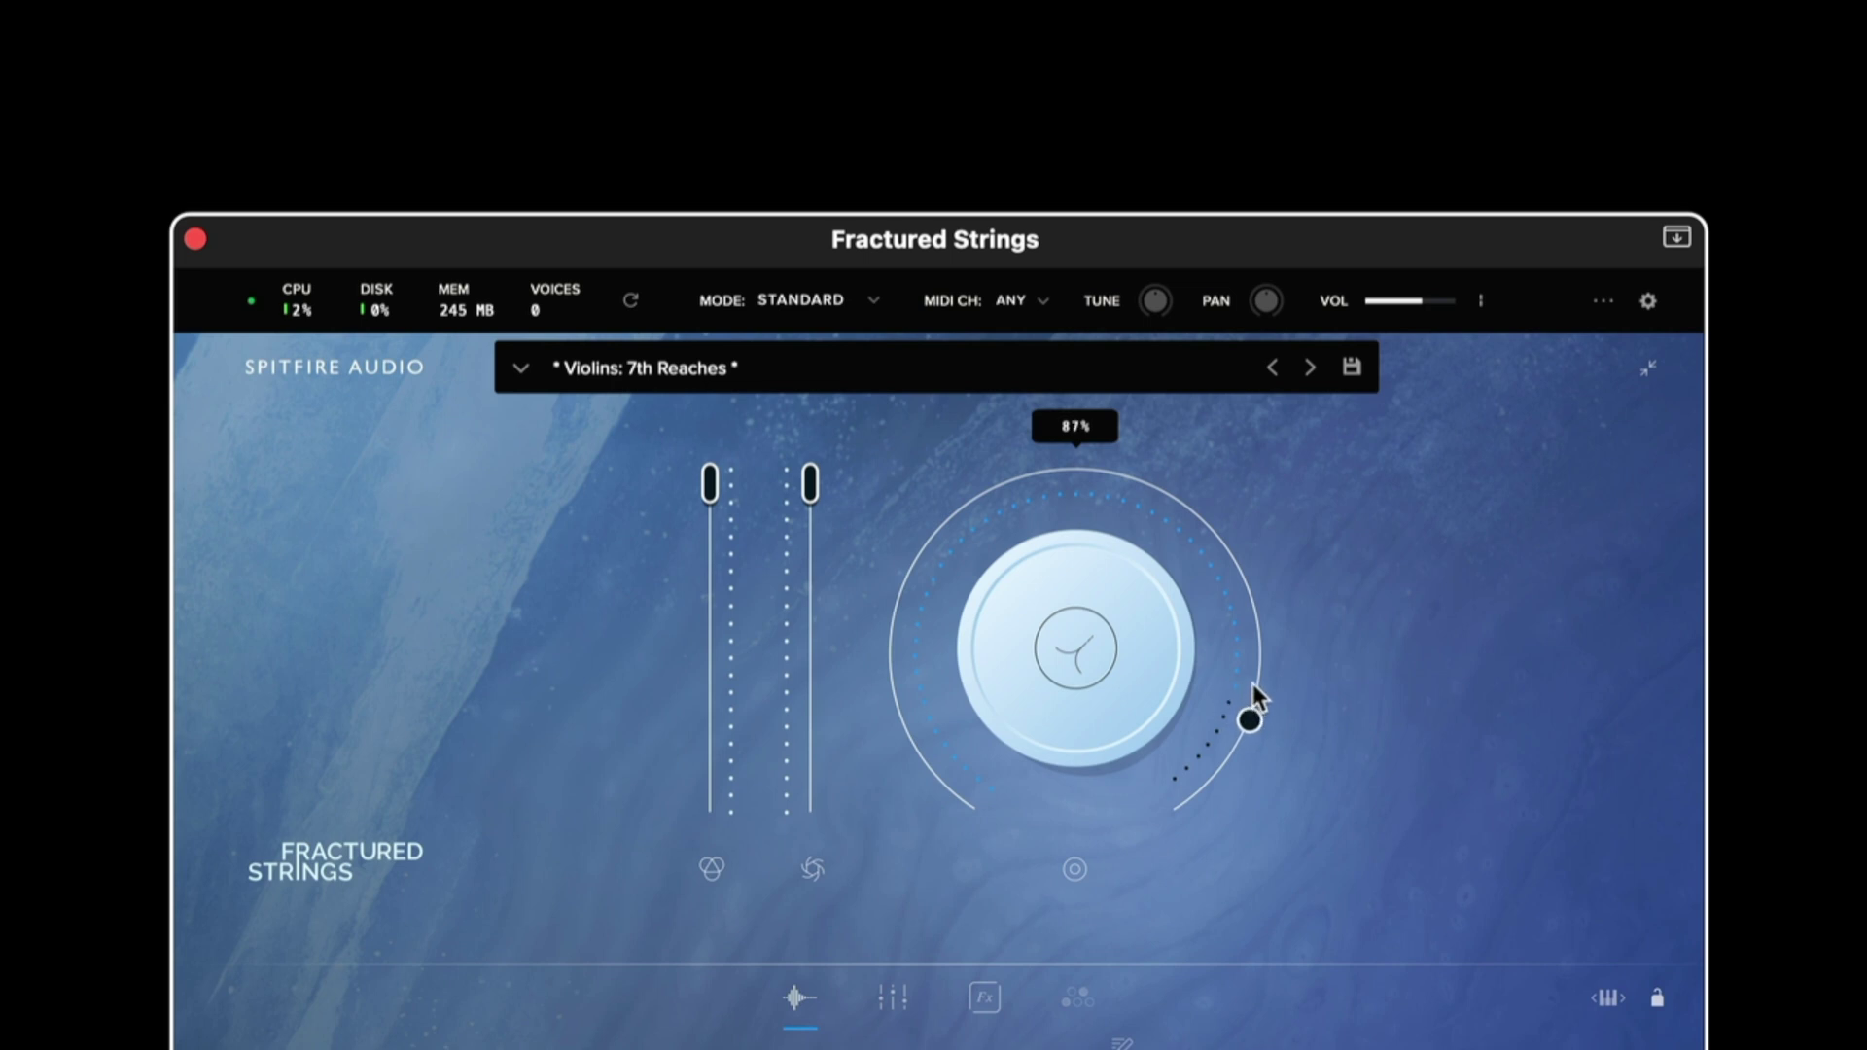
left_click_drag(1252, 689, 1025, 833)
Select the 7TH REACH (DOM) technique card
mouse_move(1264, 301)
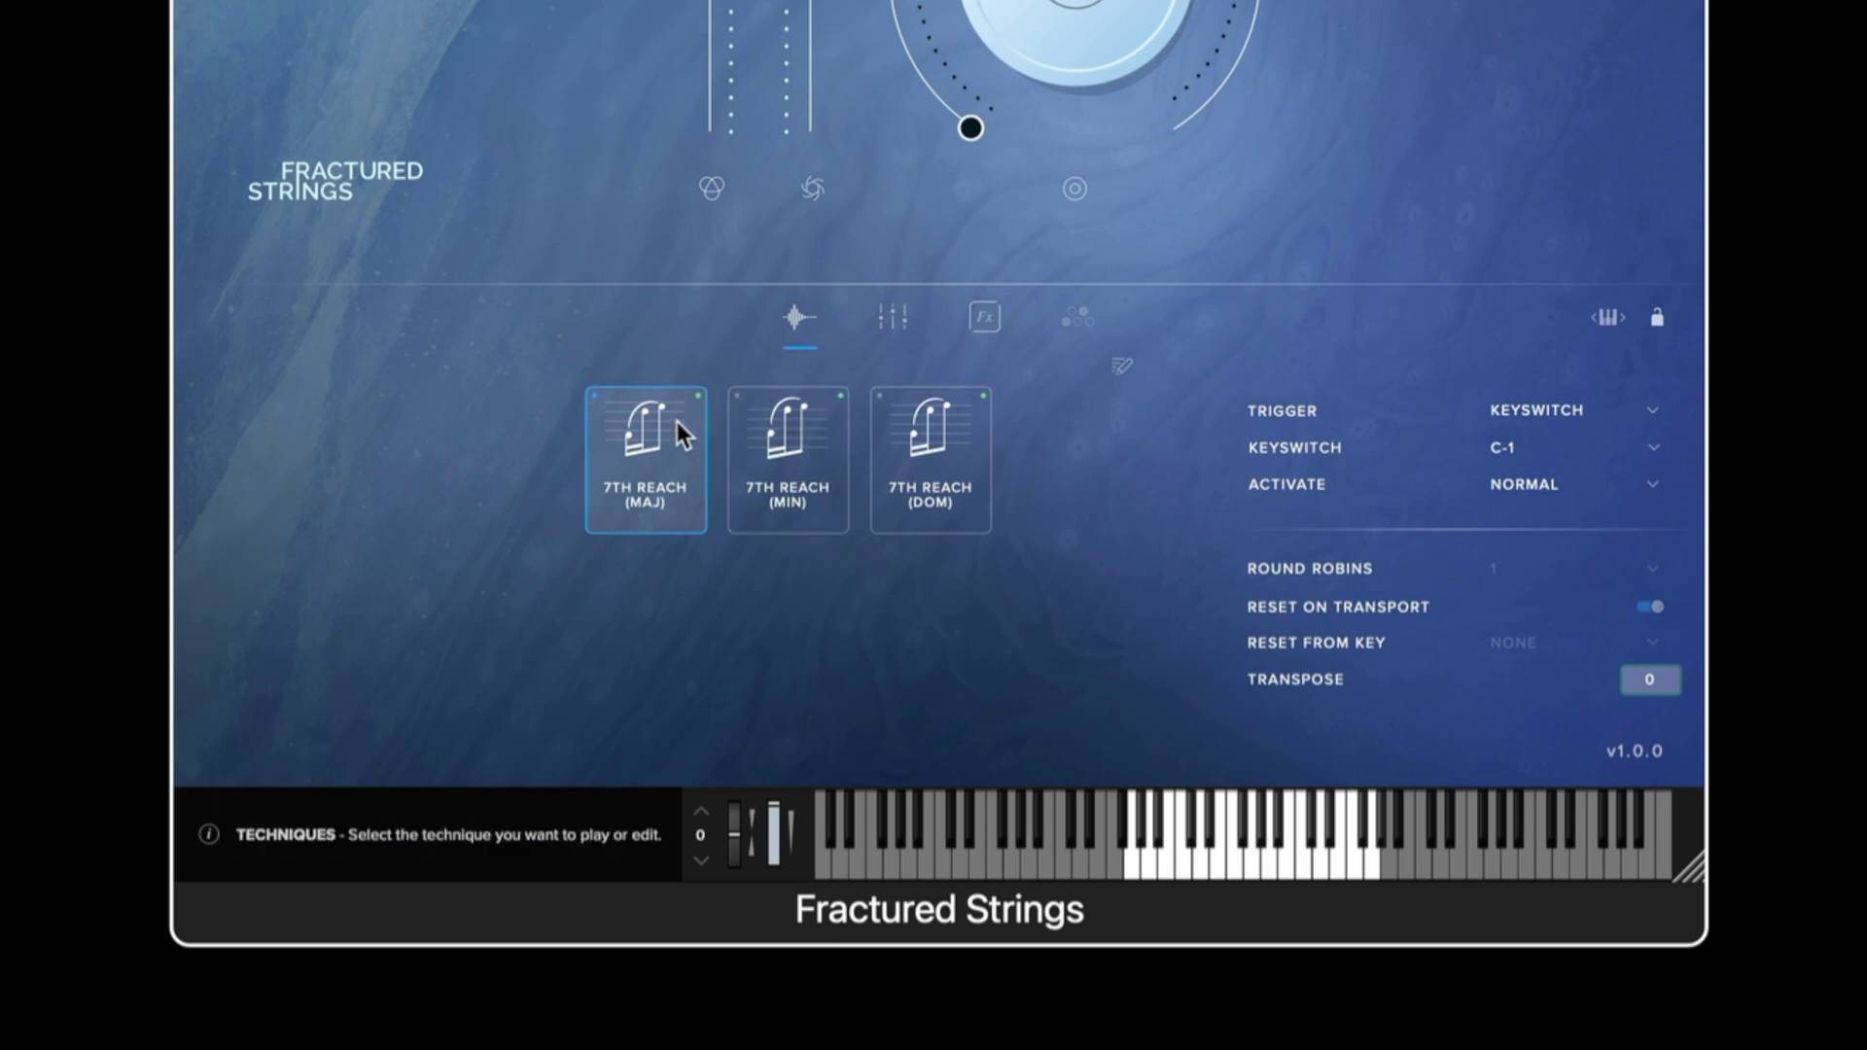
left_click(941, 457)
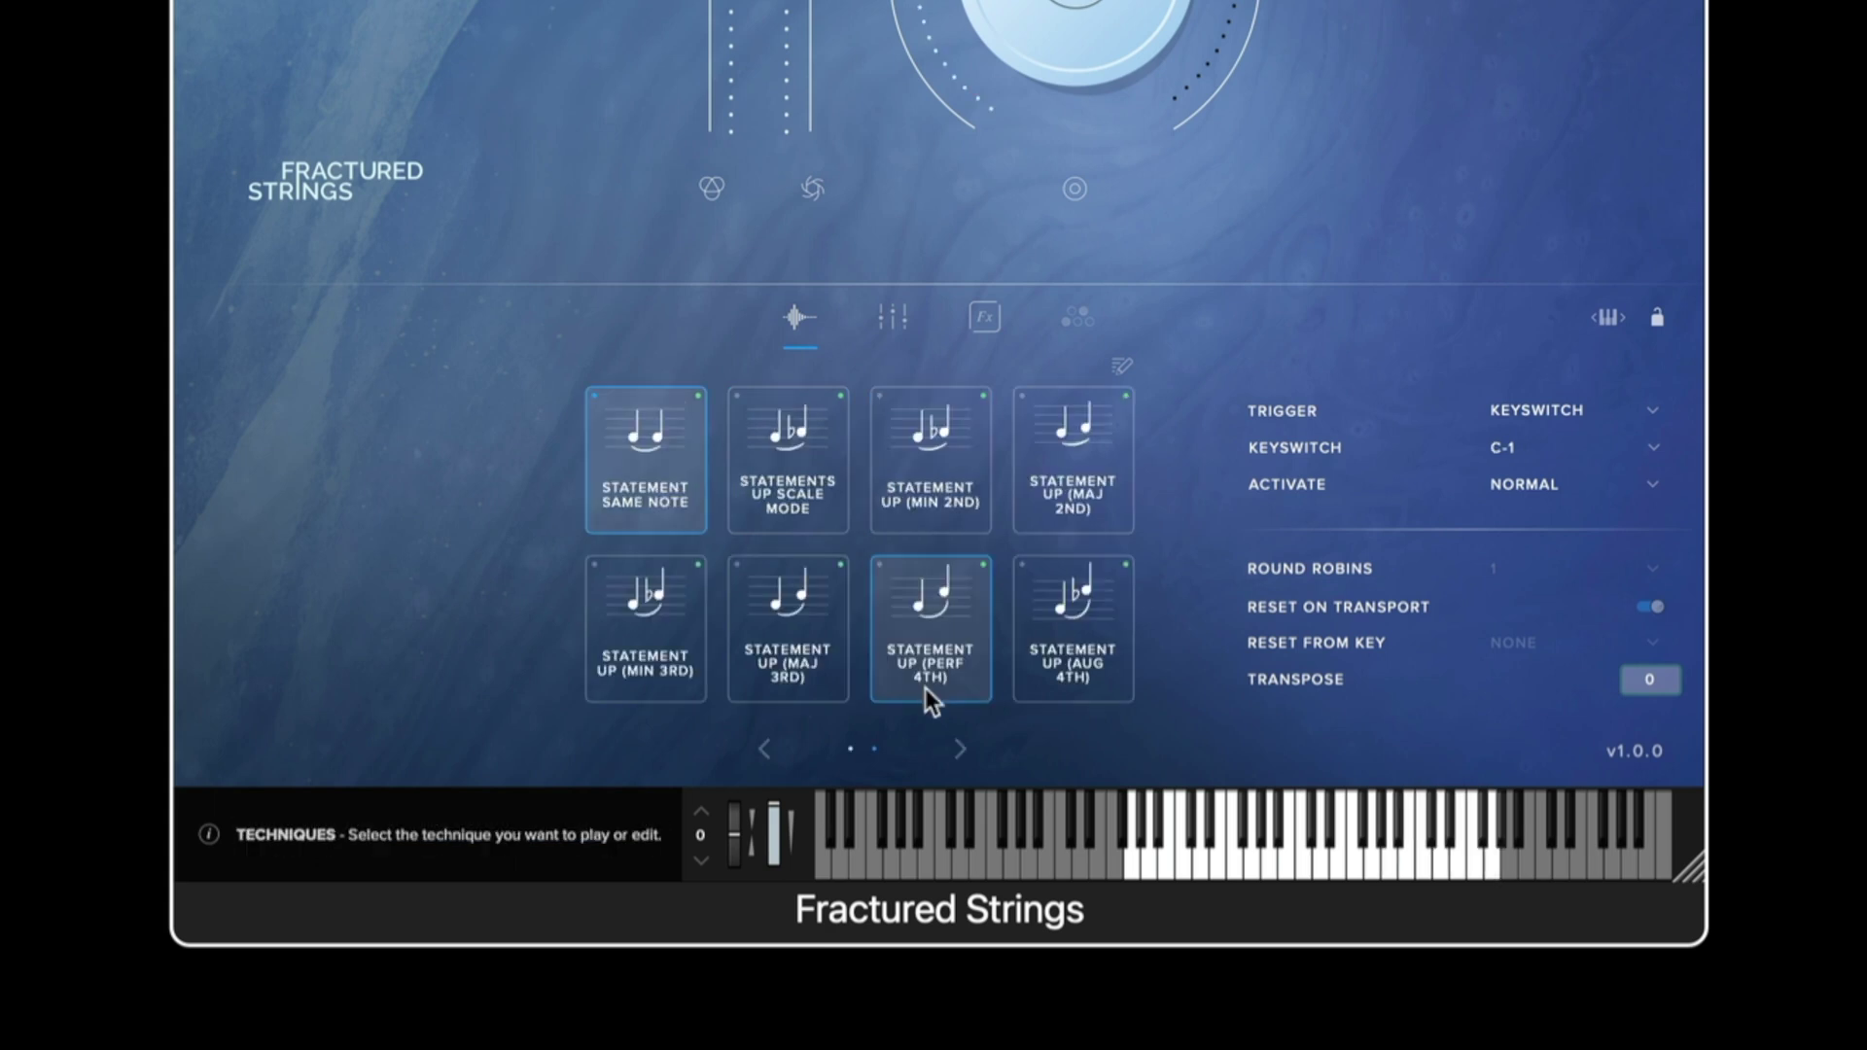
Remove the Statement Up Perf 5th, Perf 4th and Aug 4th techniques, add 7th Reach (Dominant), and save
left_click(1122, 368)
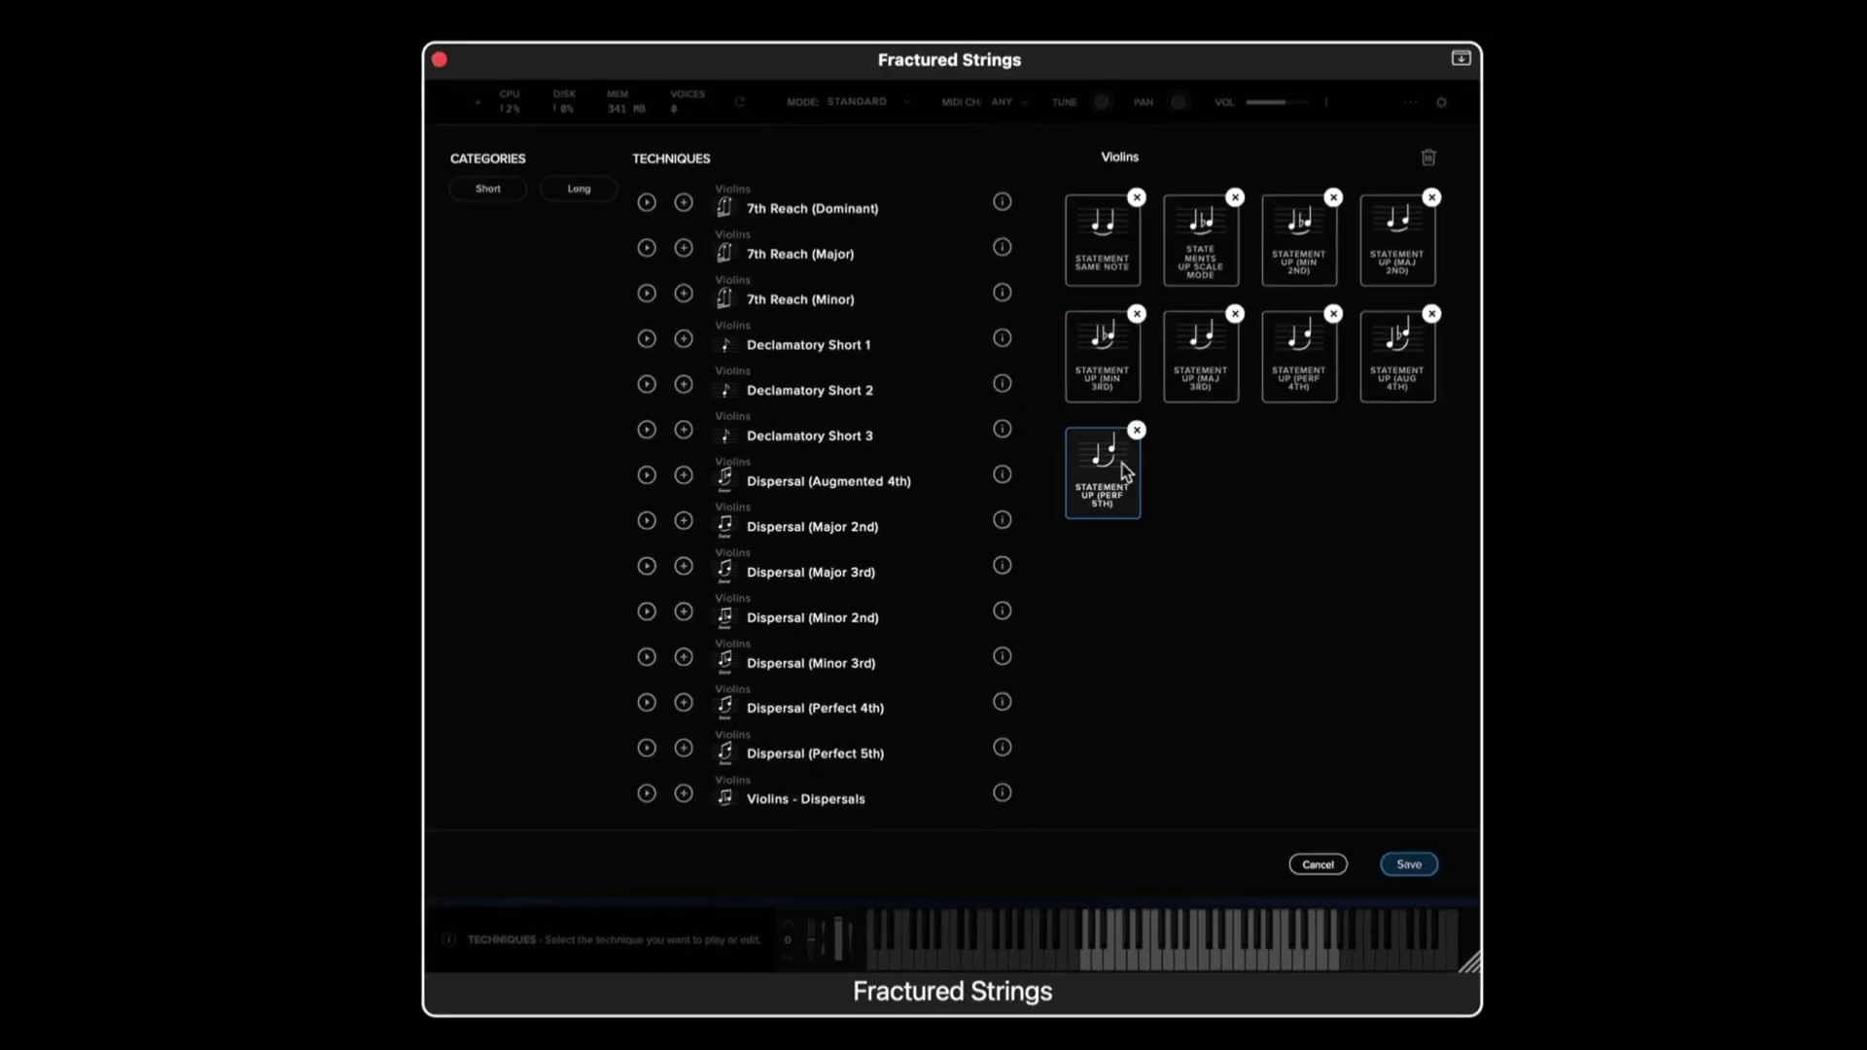
left_click(1137, 430)
left_click(1333, 314)
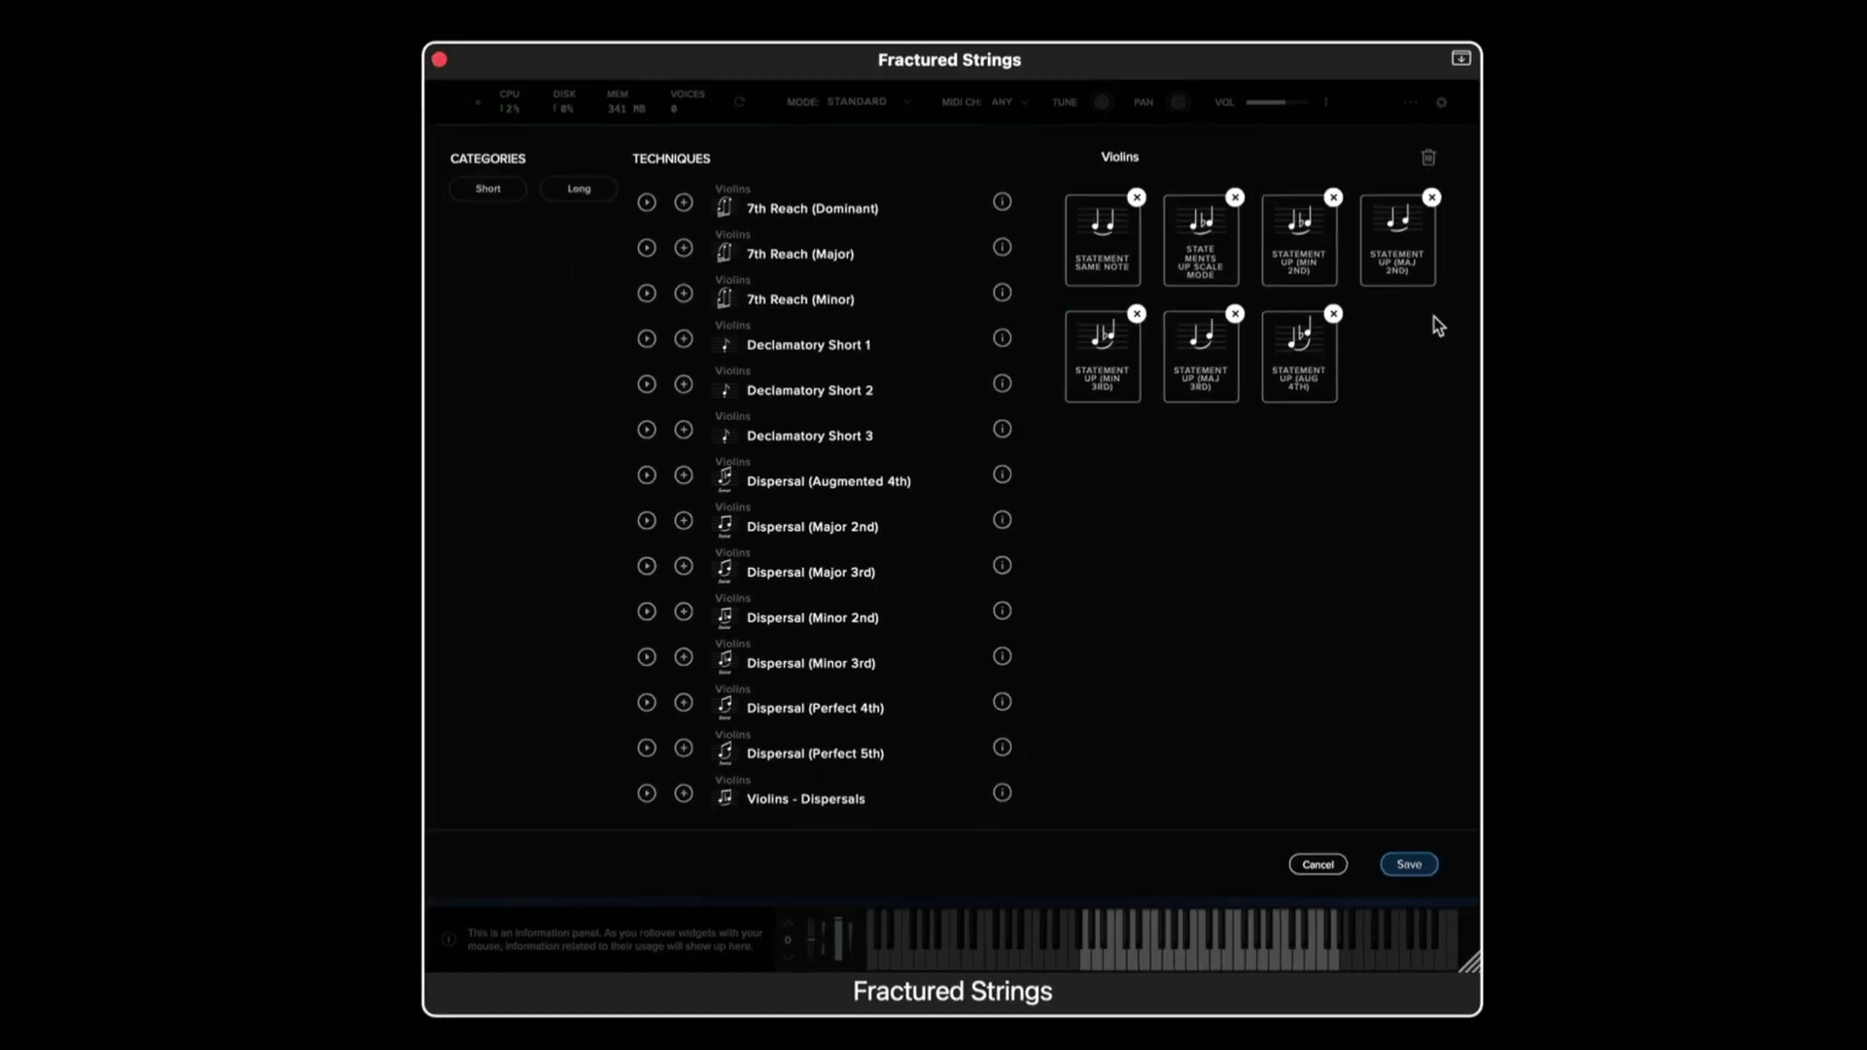
left_click(1333, 314)
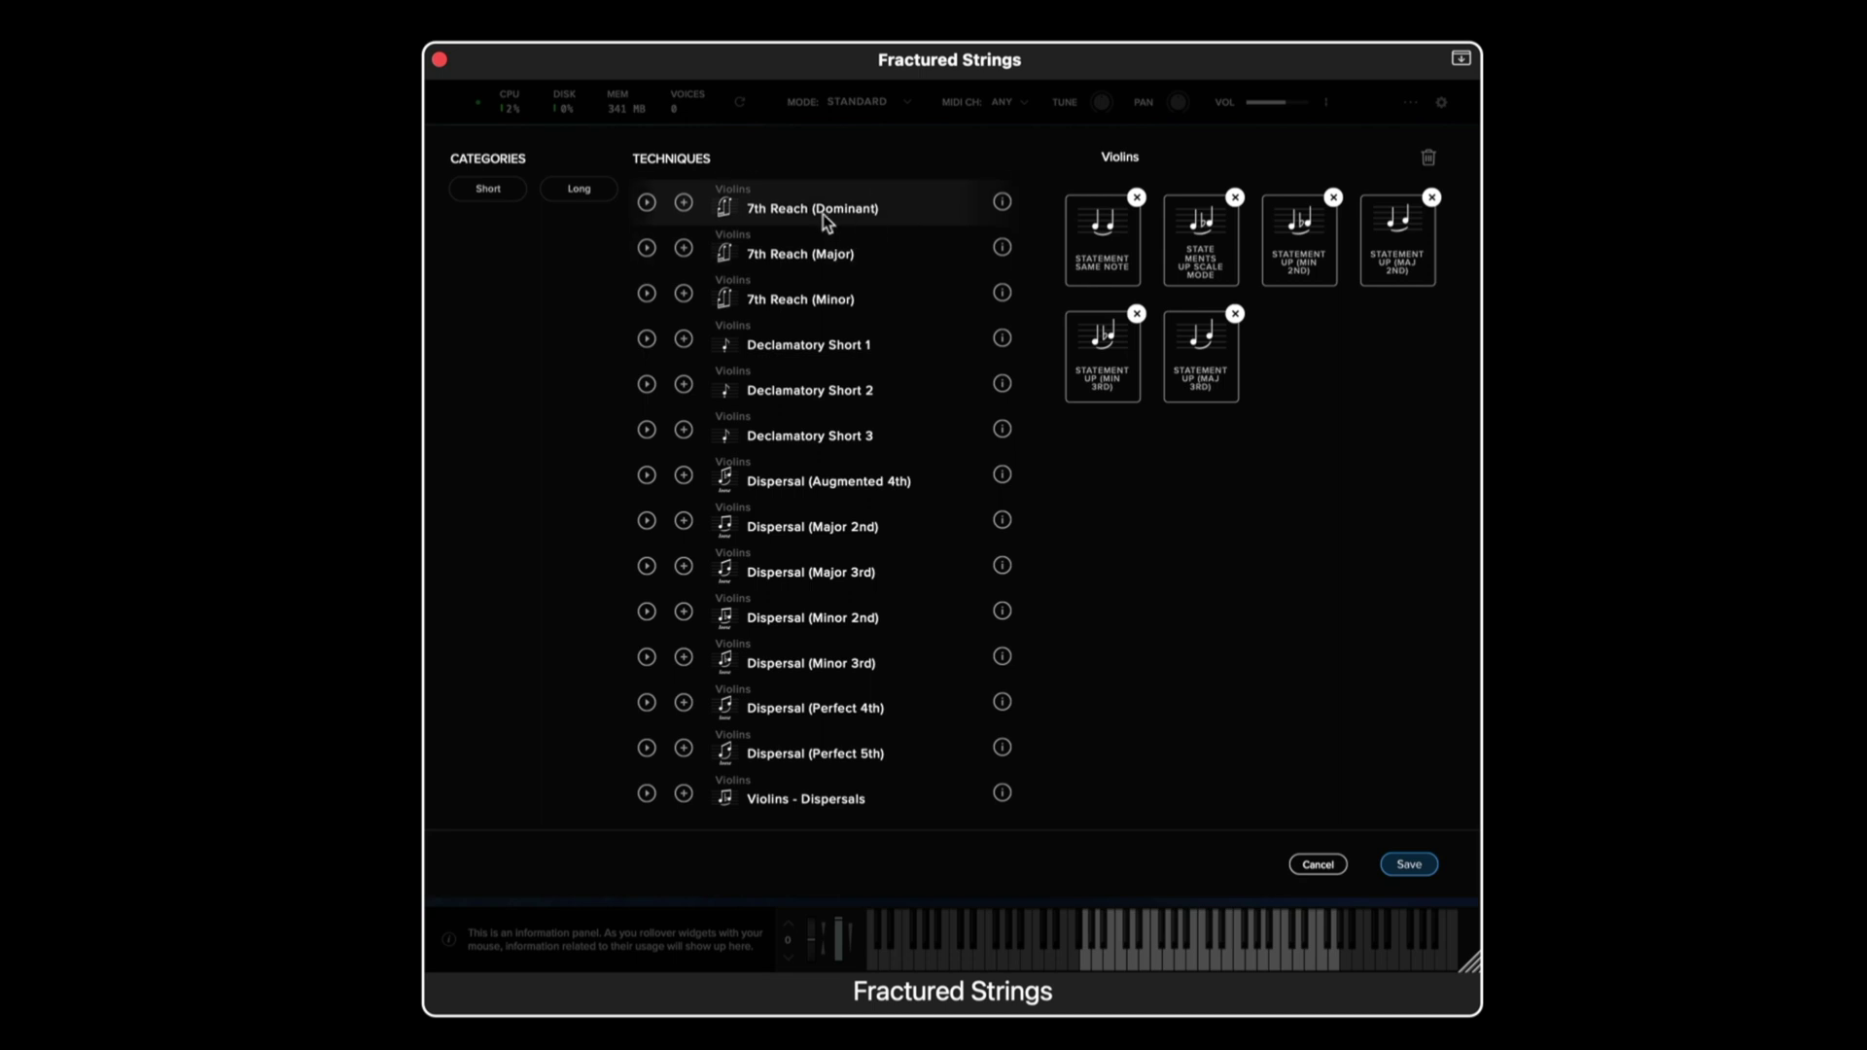
left_click(684, 207)
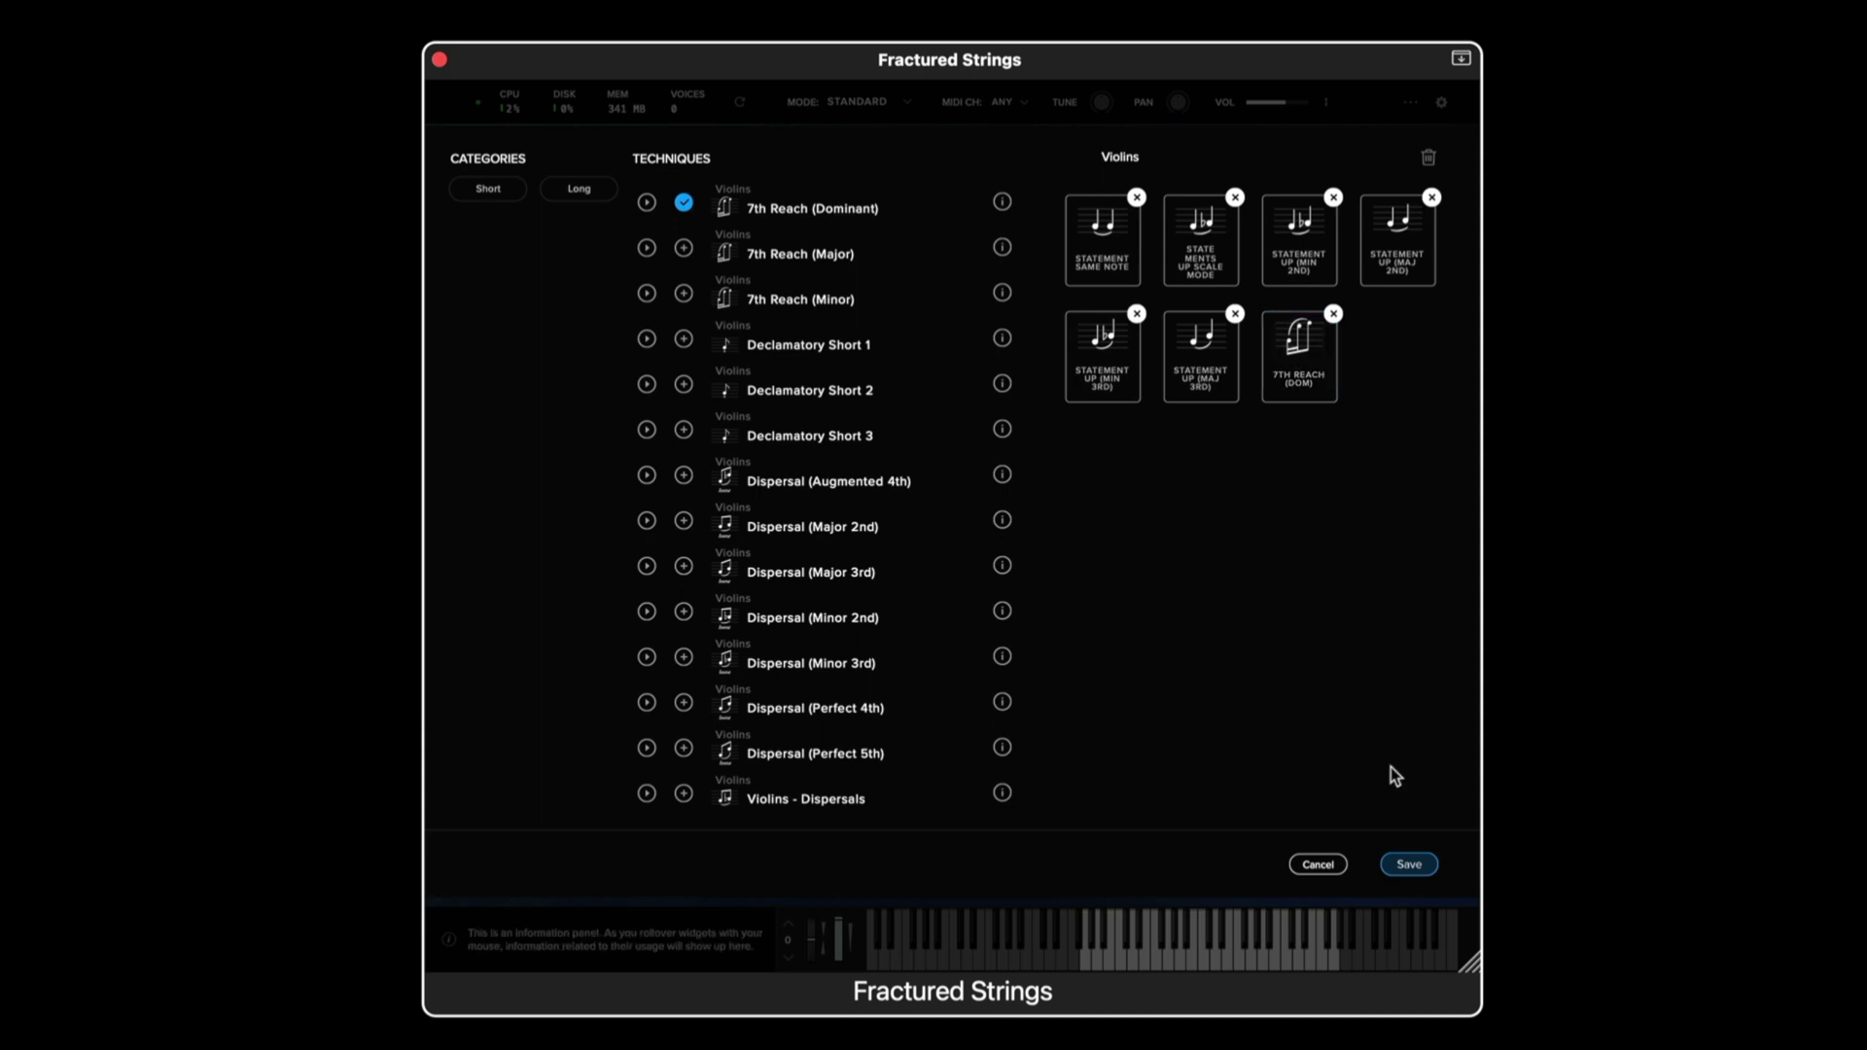
left_click(1421, 863)
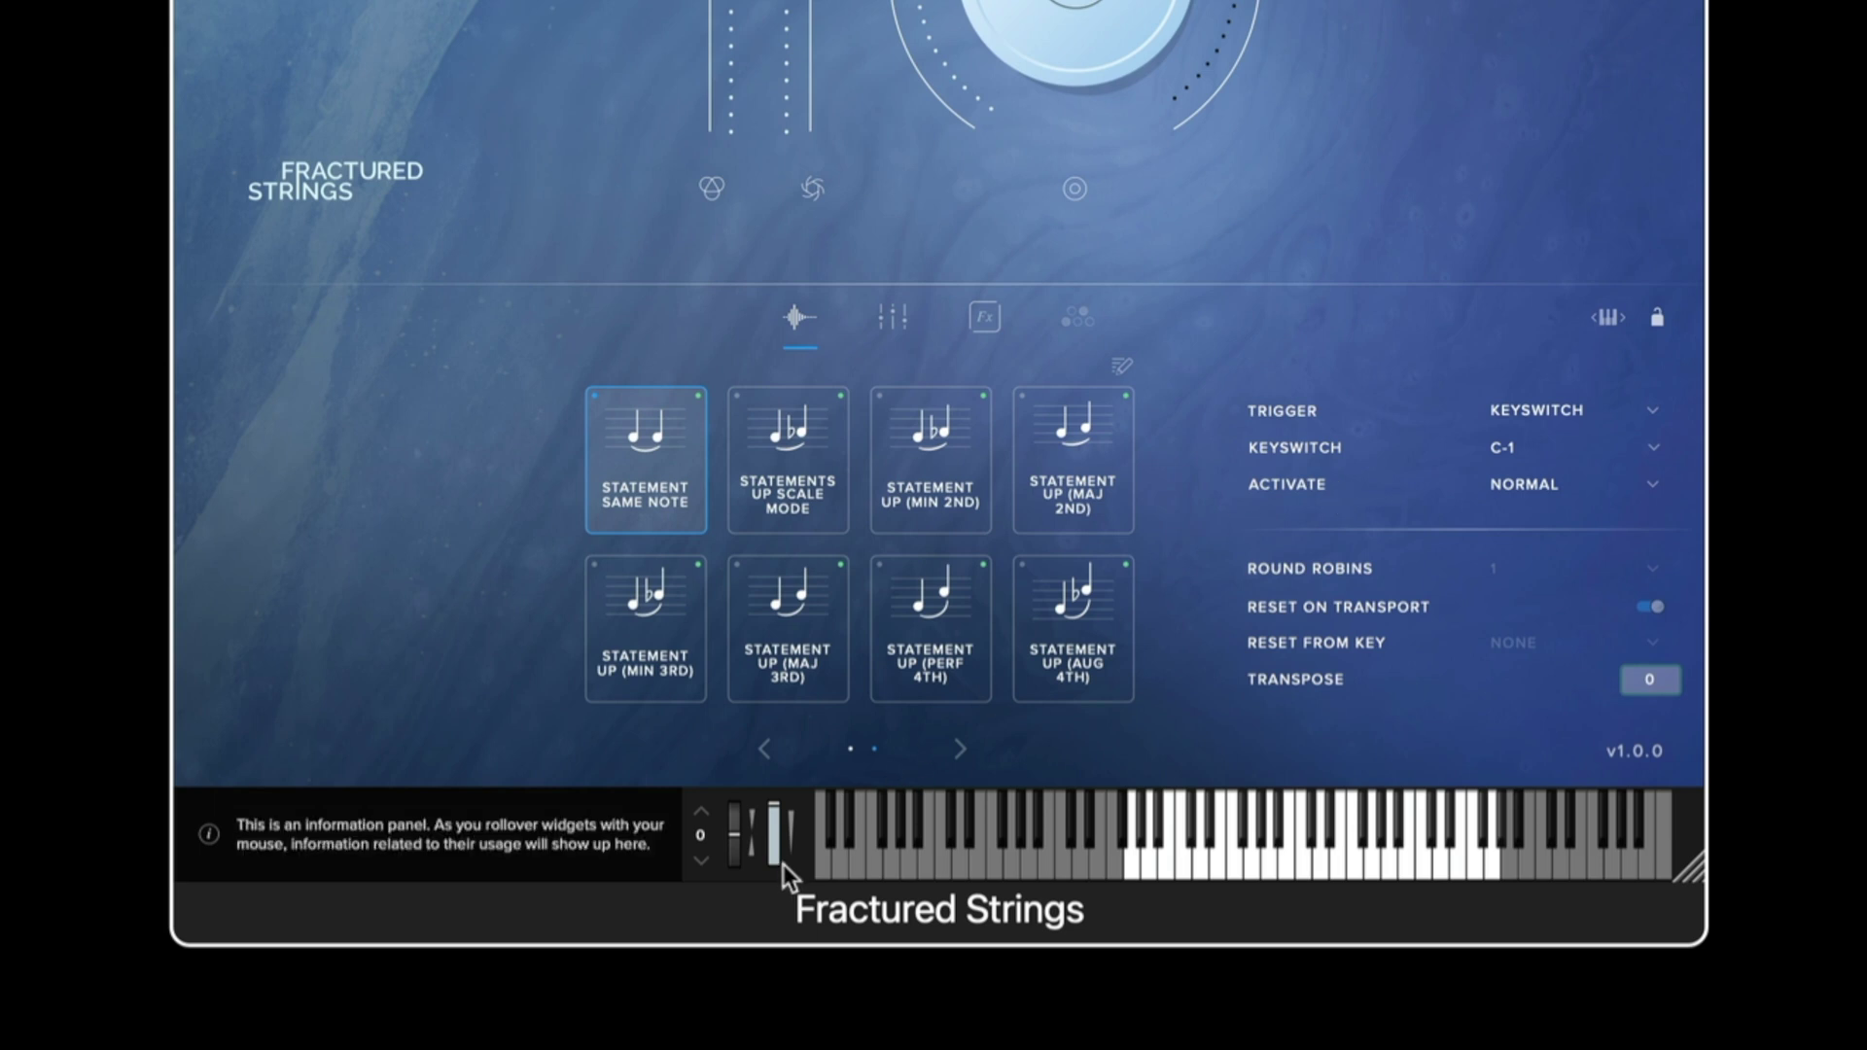
left_click(698, 861)
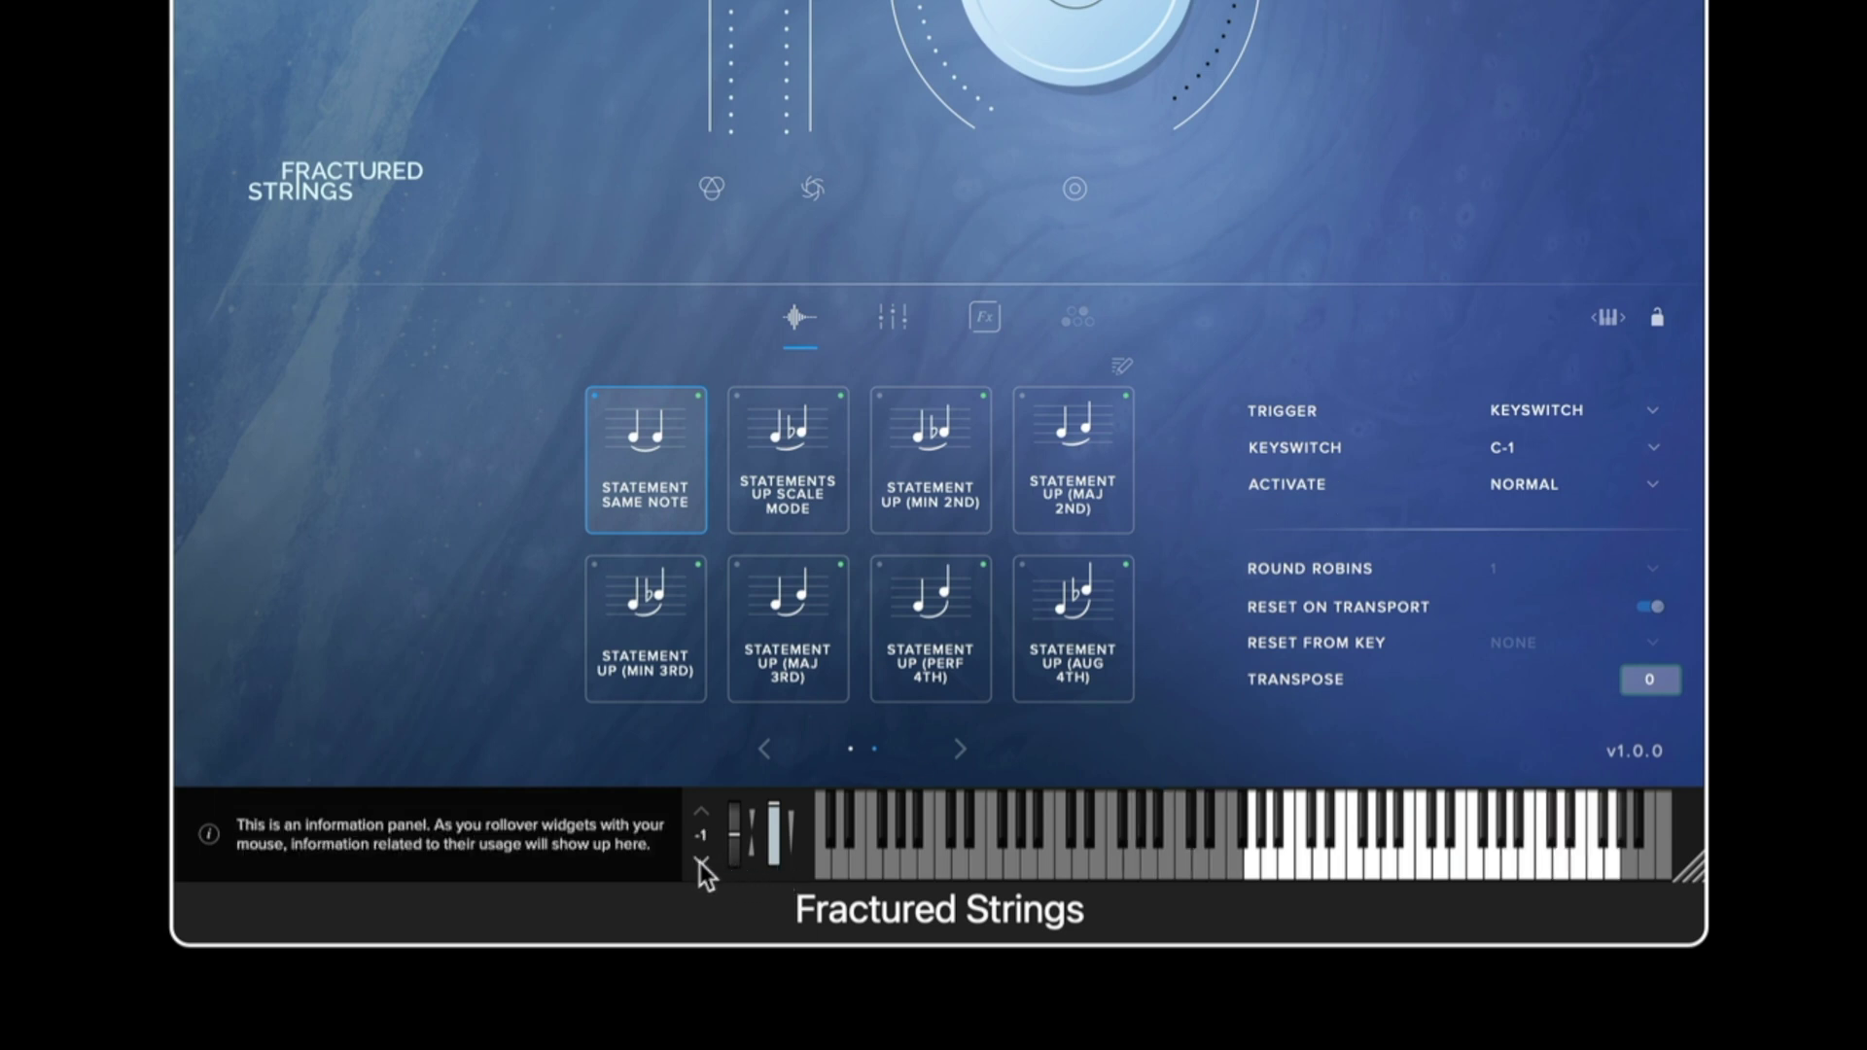
left_click(698, 861)
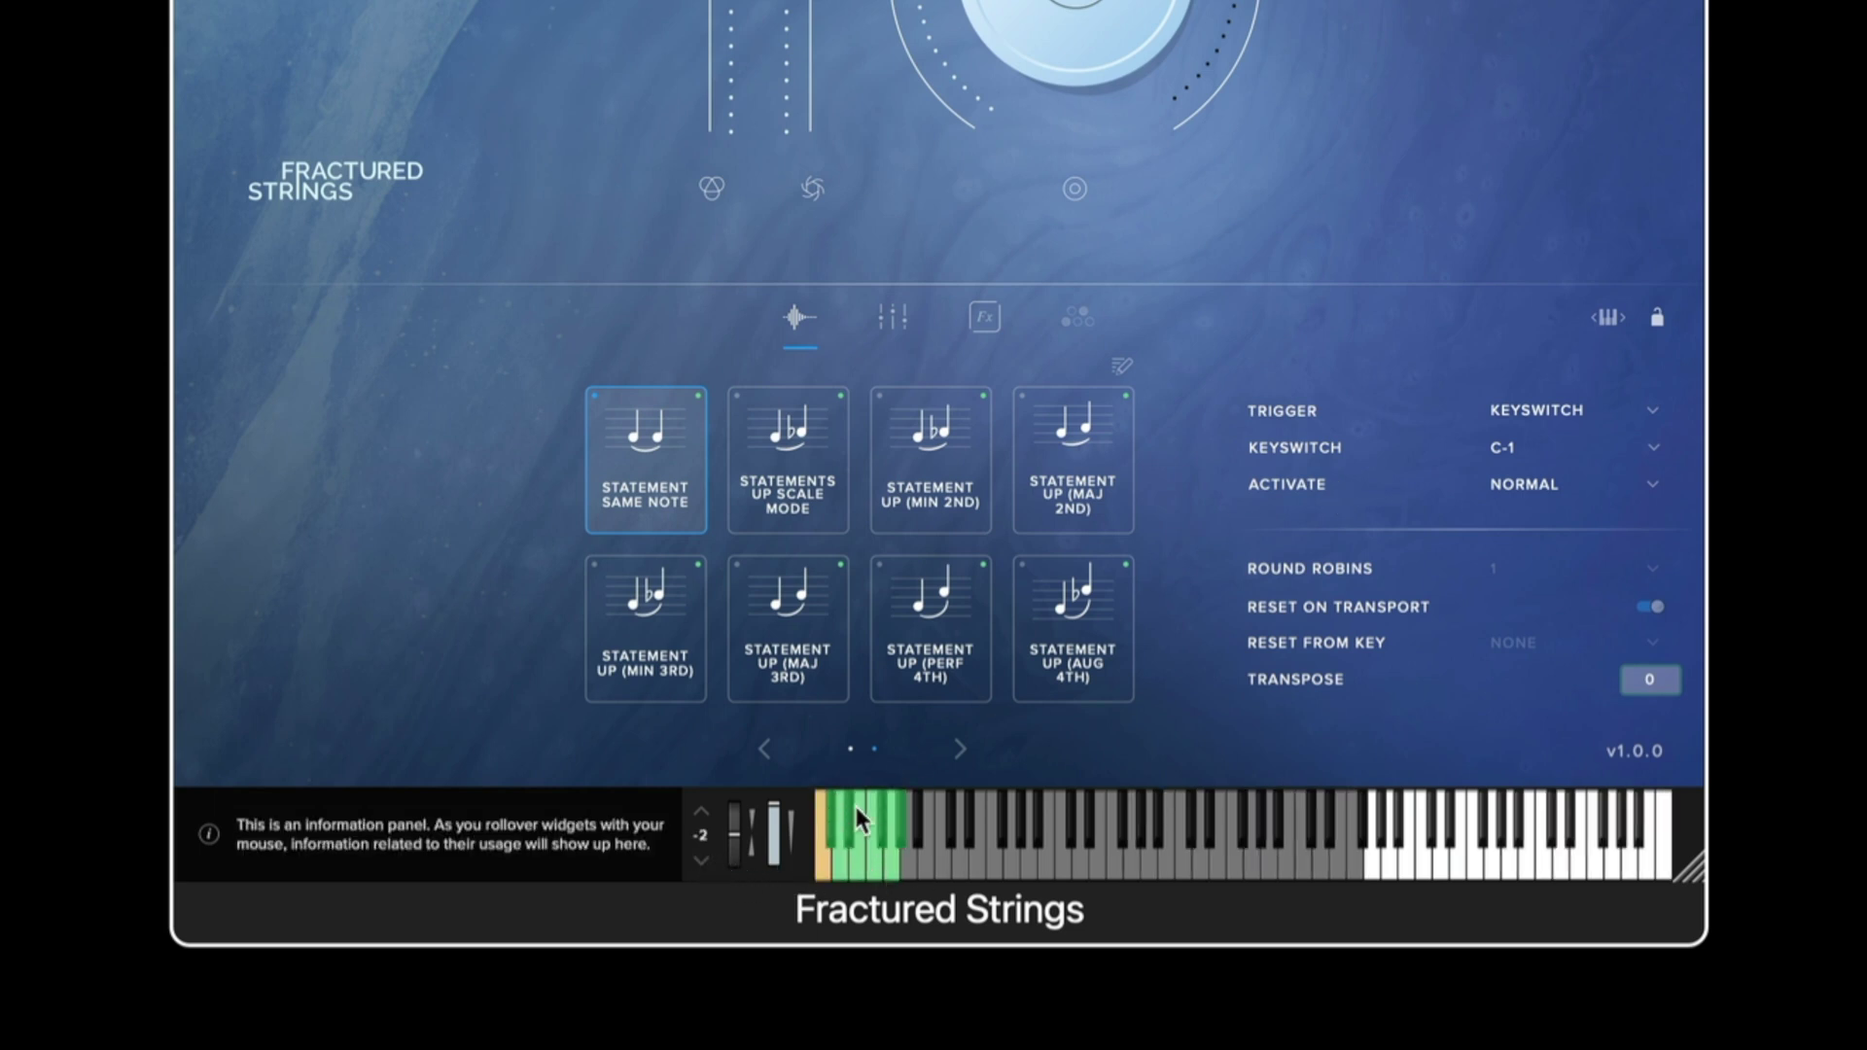
left_click_drag(1601, 318, 1573, 350)
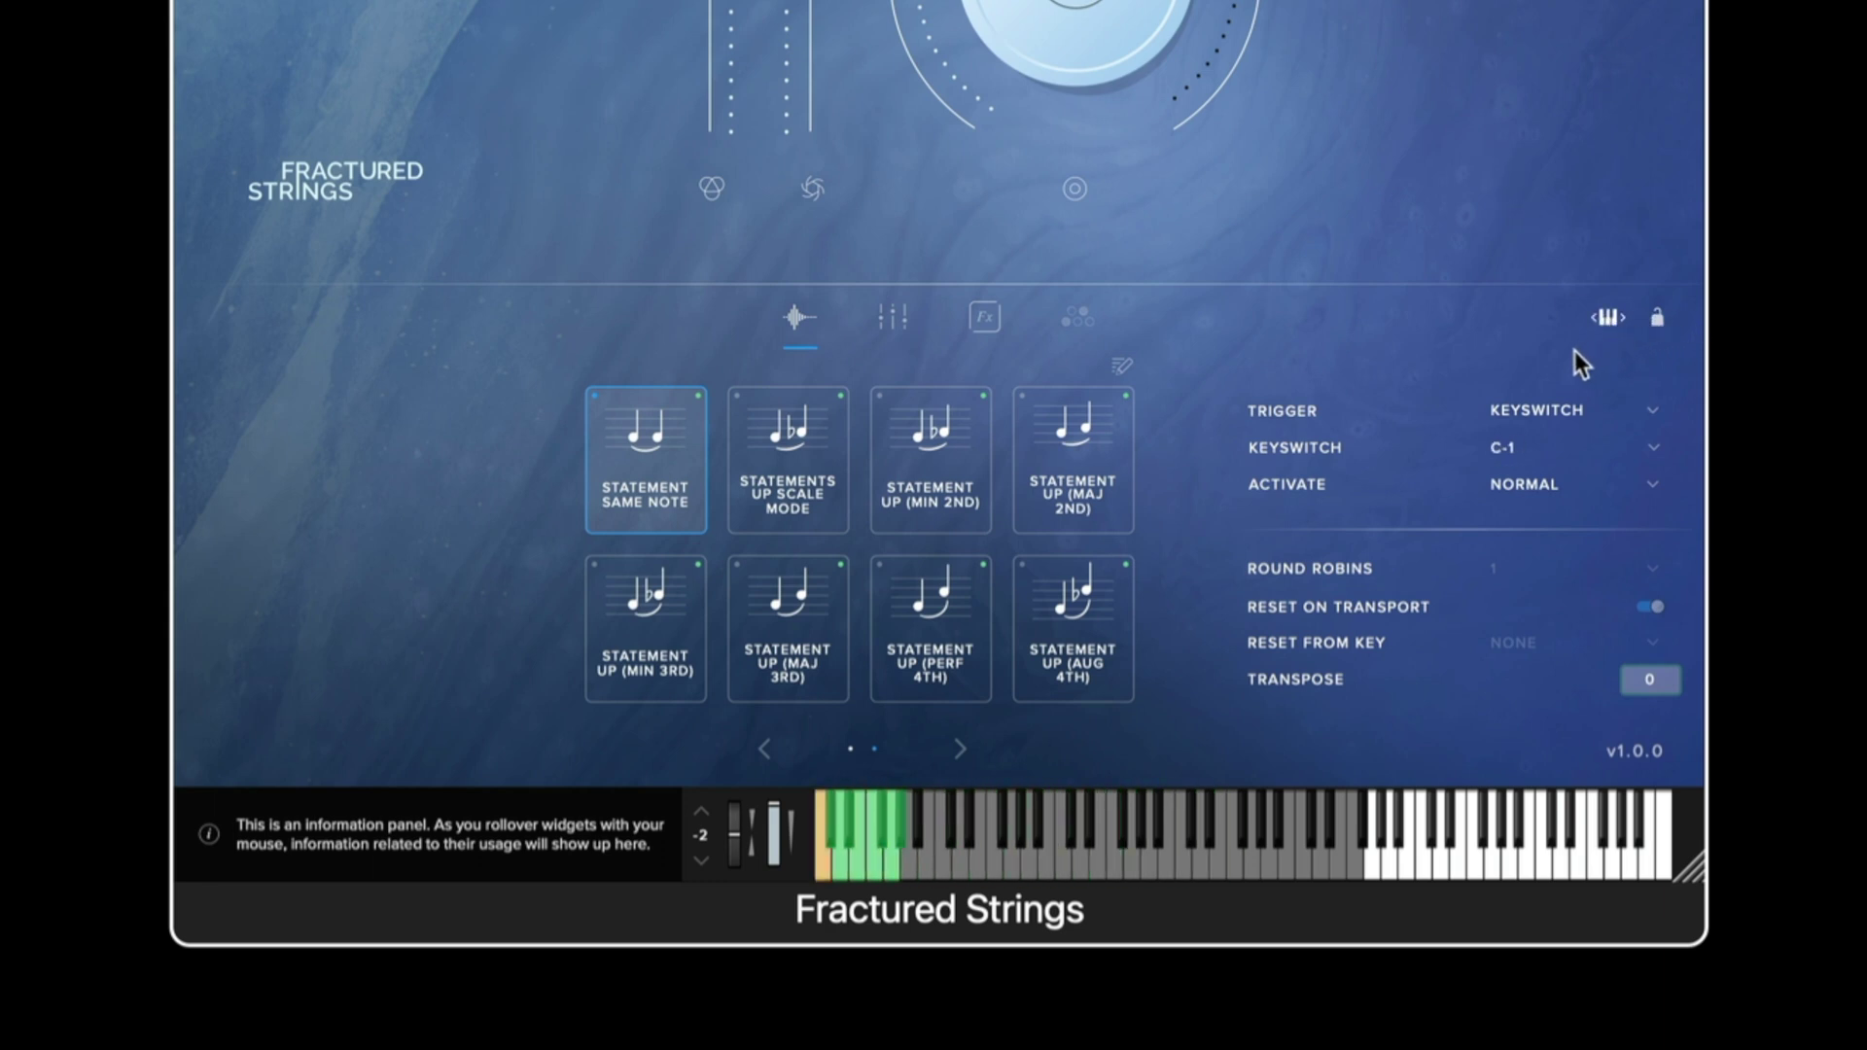
left_click(1655, 319)
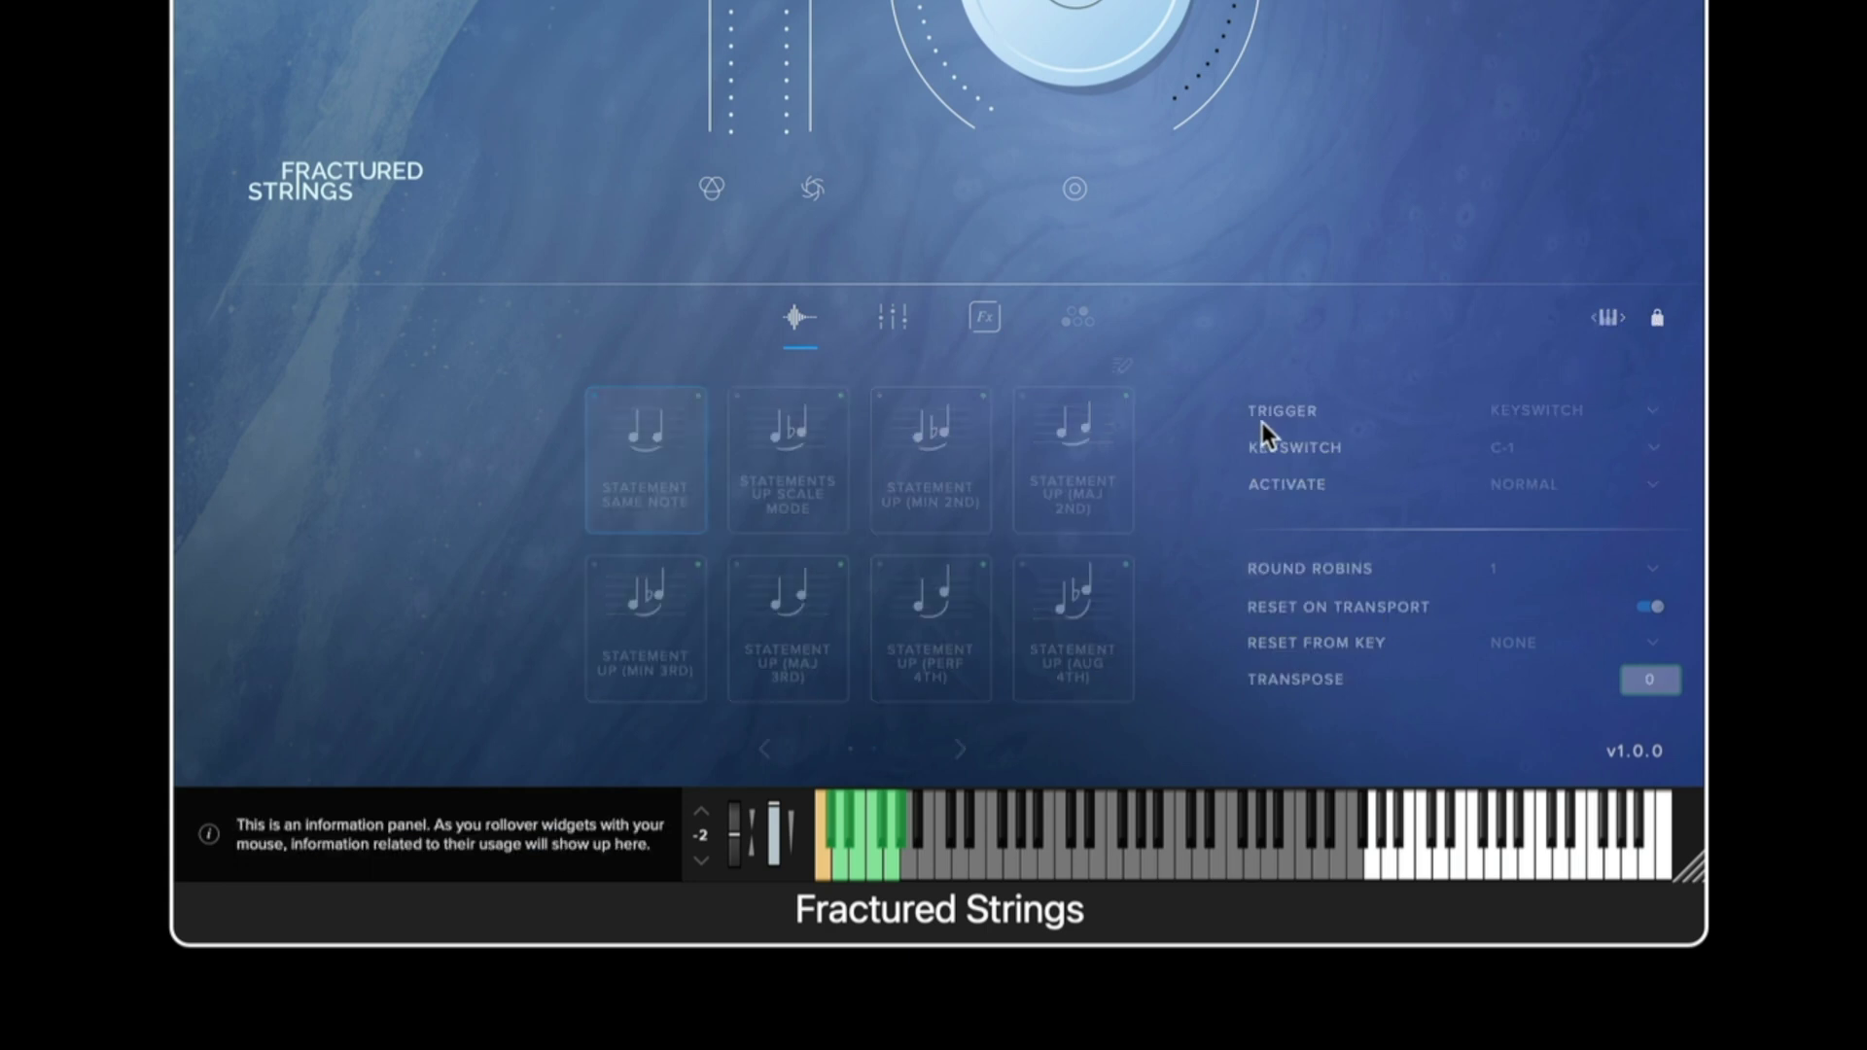
Unlock the technique settings and make Statement Same Note trigger on MIDI channel 1
left_click(1654, 321)
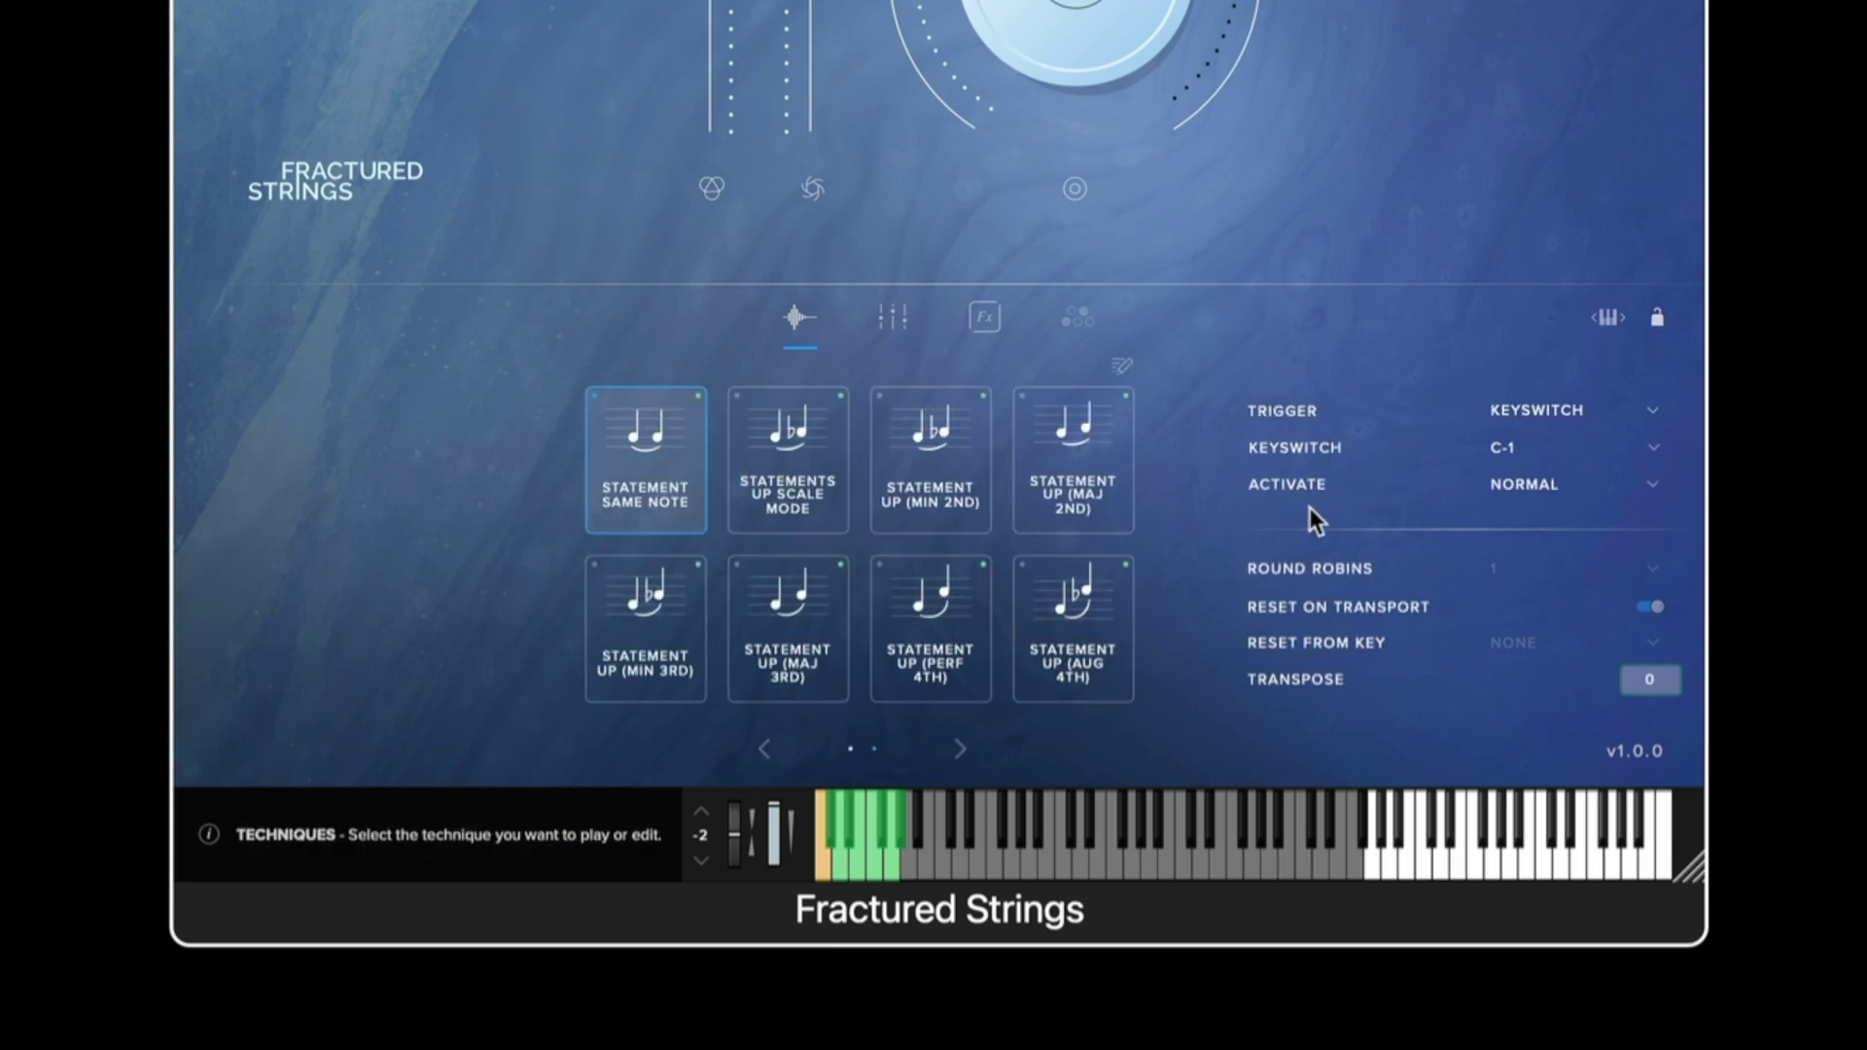
left_click(1583, 415)
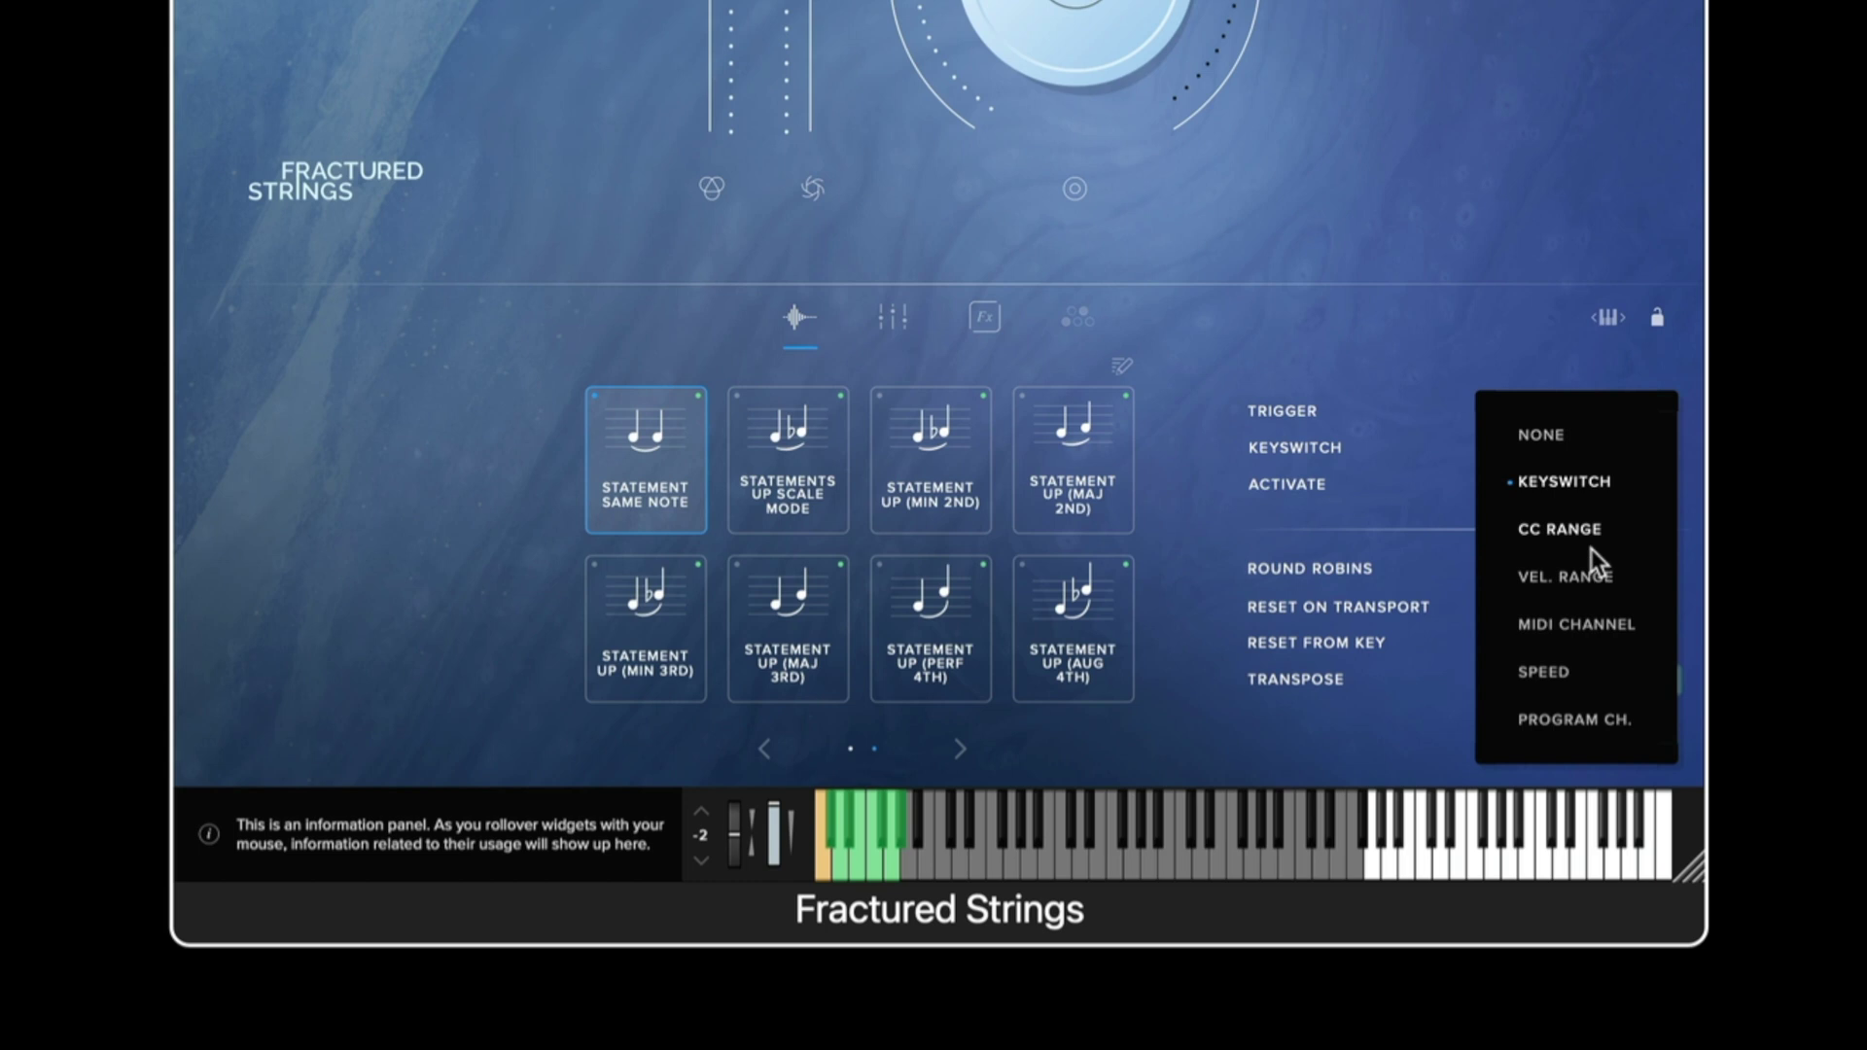
left_click(1600, 625)
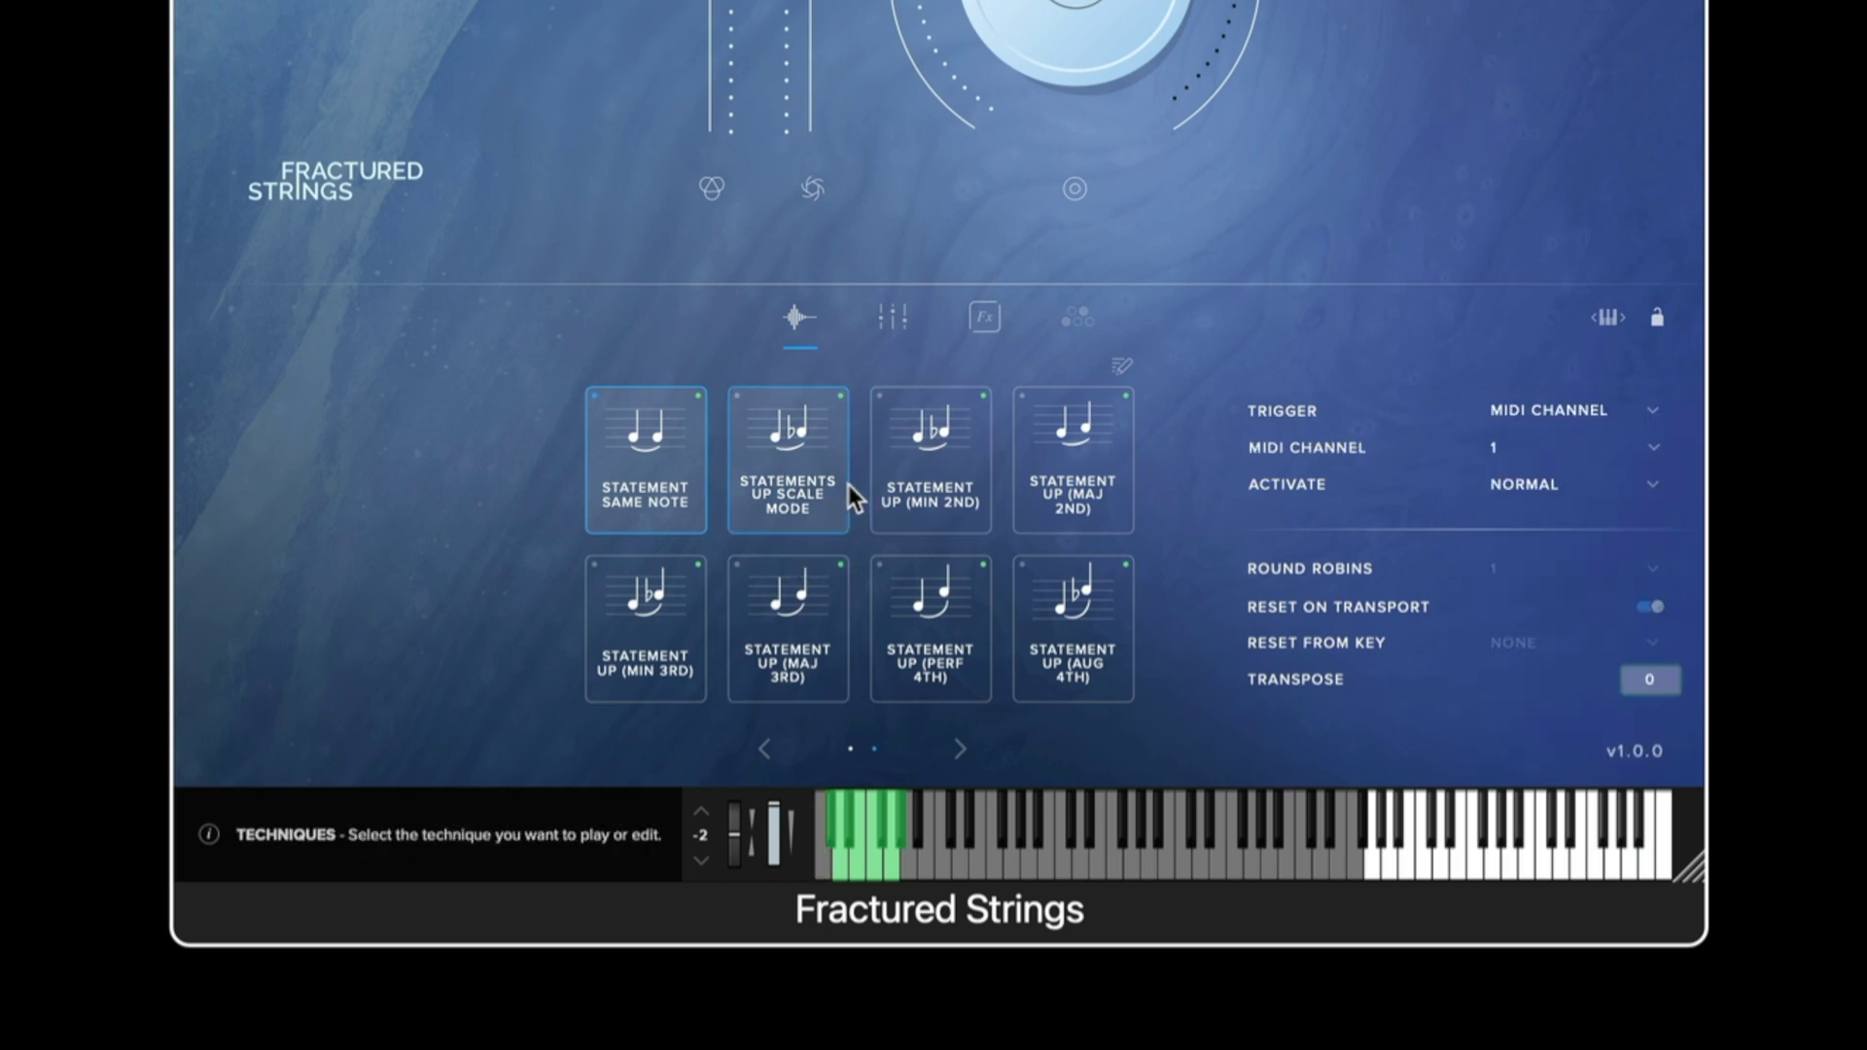
left_click(1653, 452)
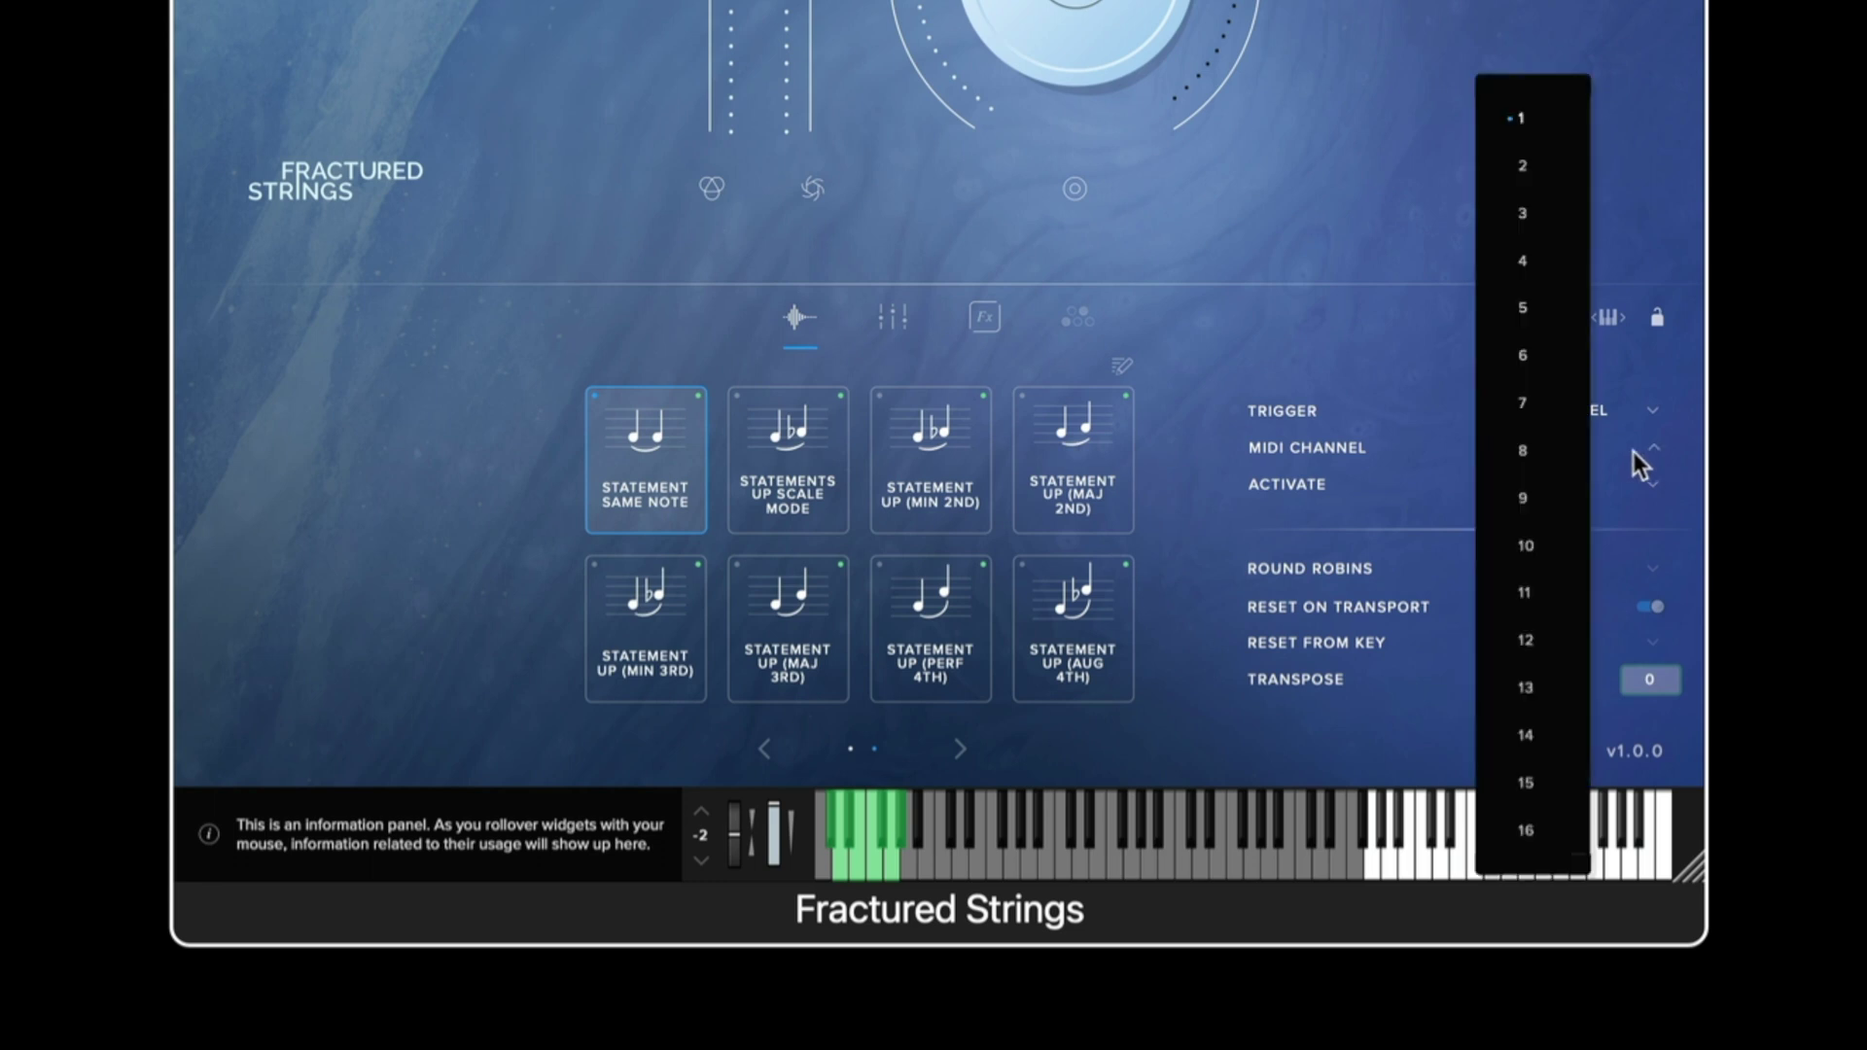
left_click(1489, 139)
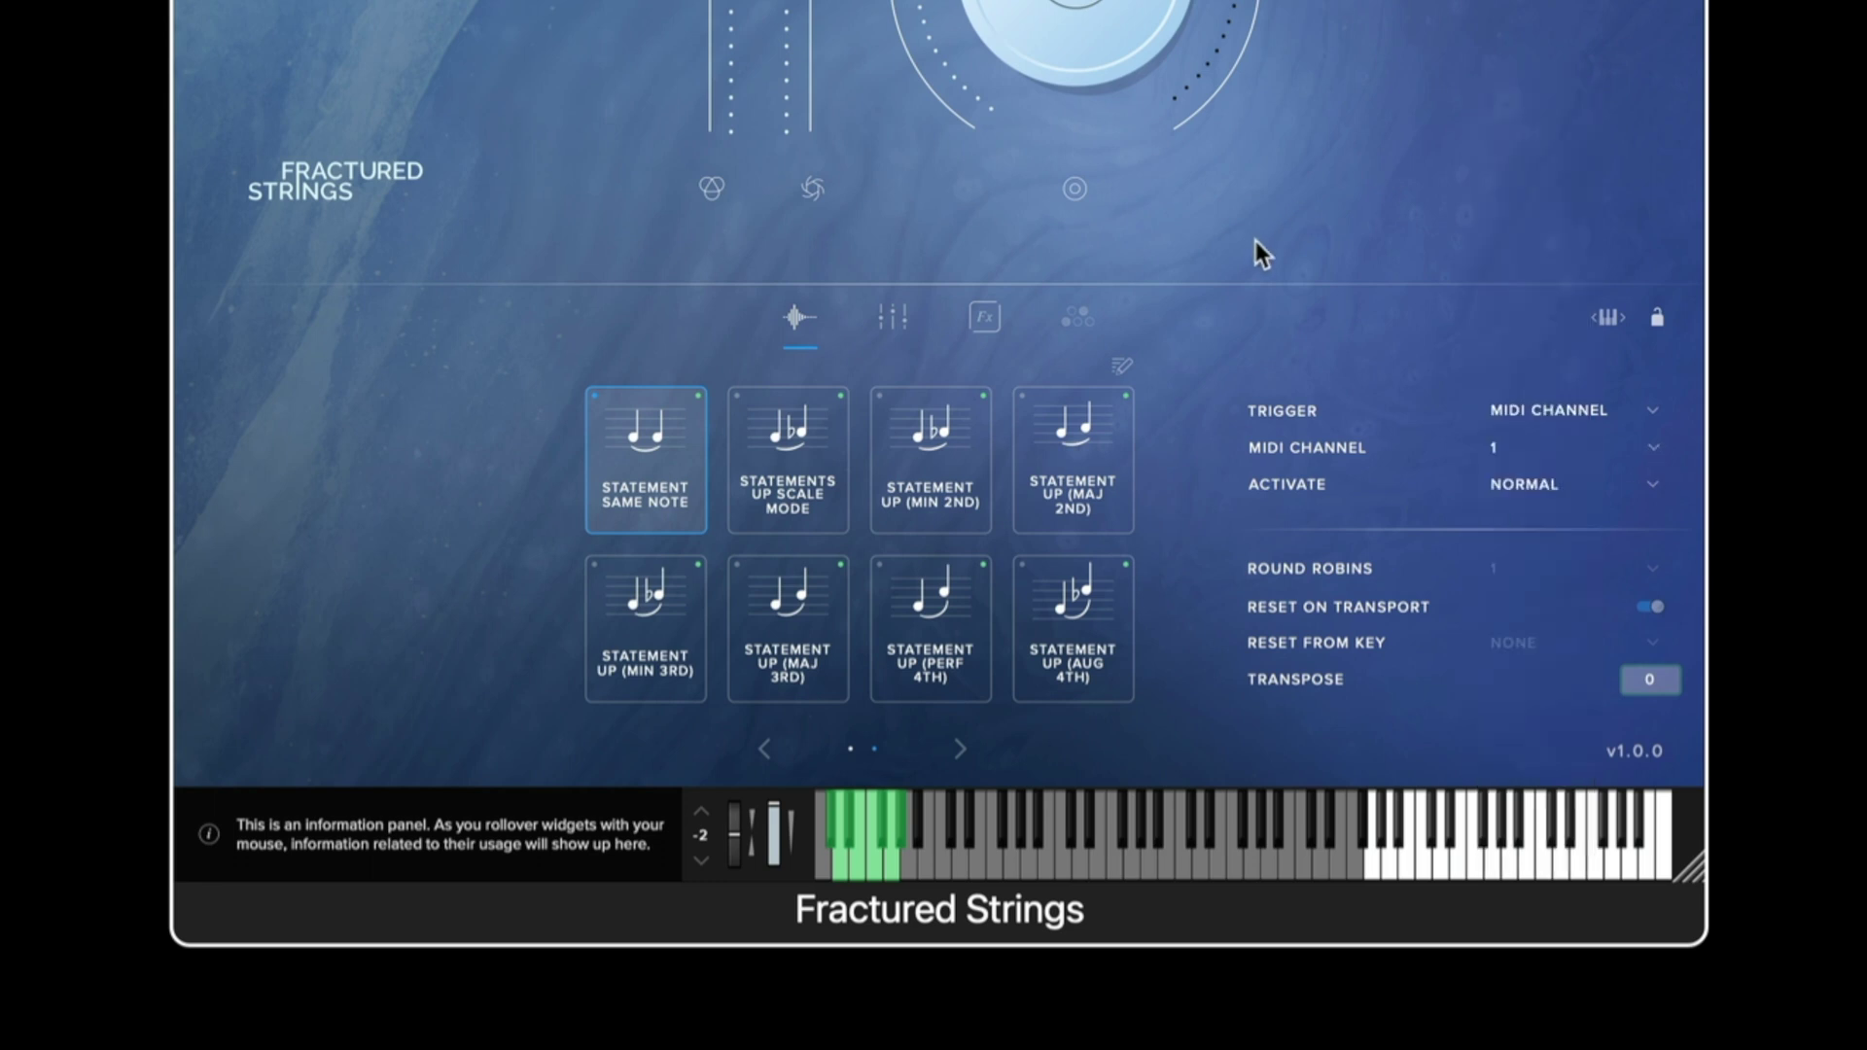
Make Statements Up Scale Mode trigger by playing speed, 0–500 ms, with Normal activation
left_click(760, 461)
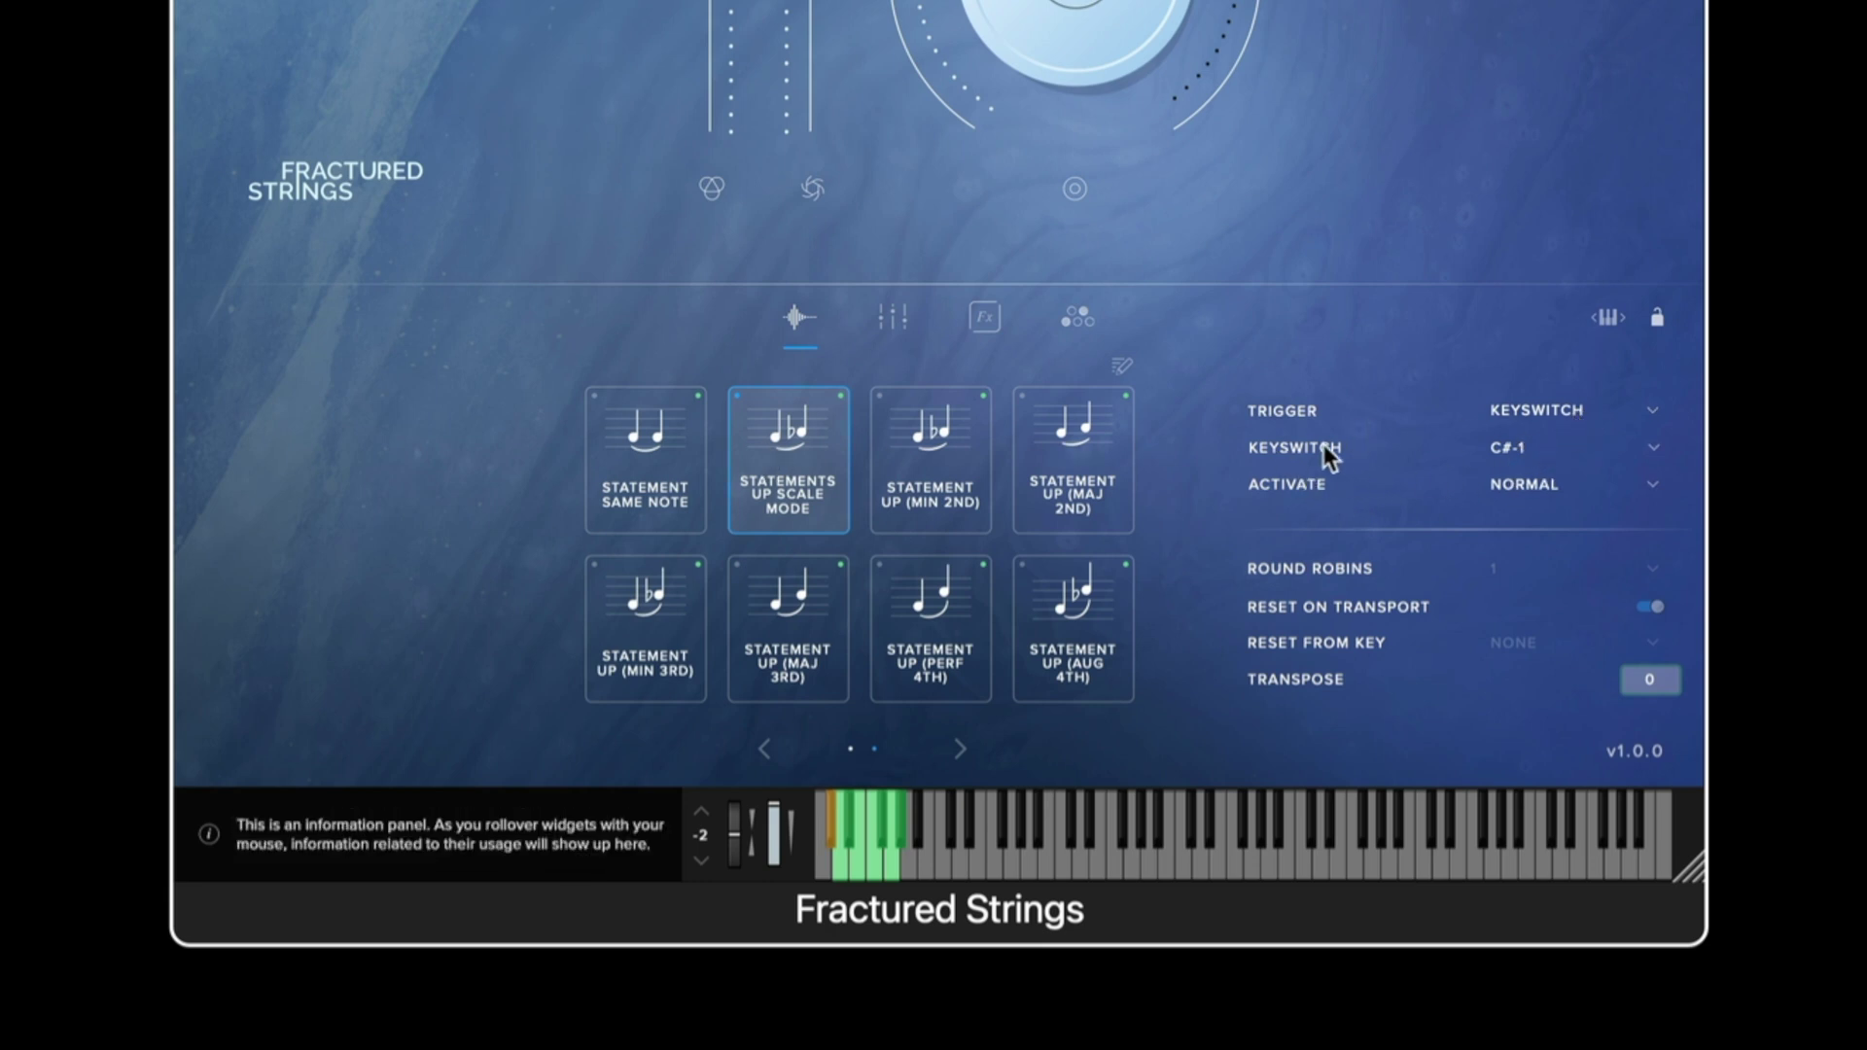
left_click(1629, 414)
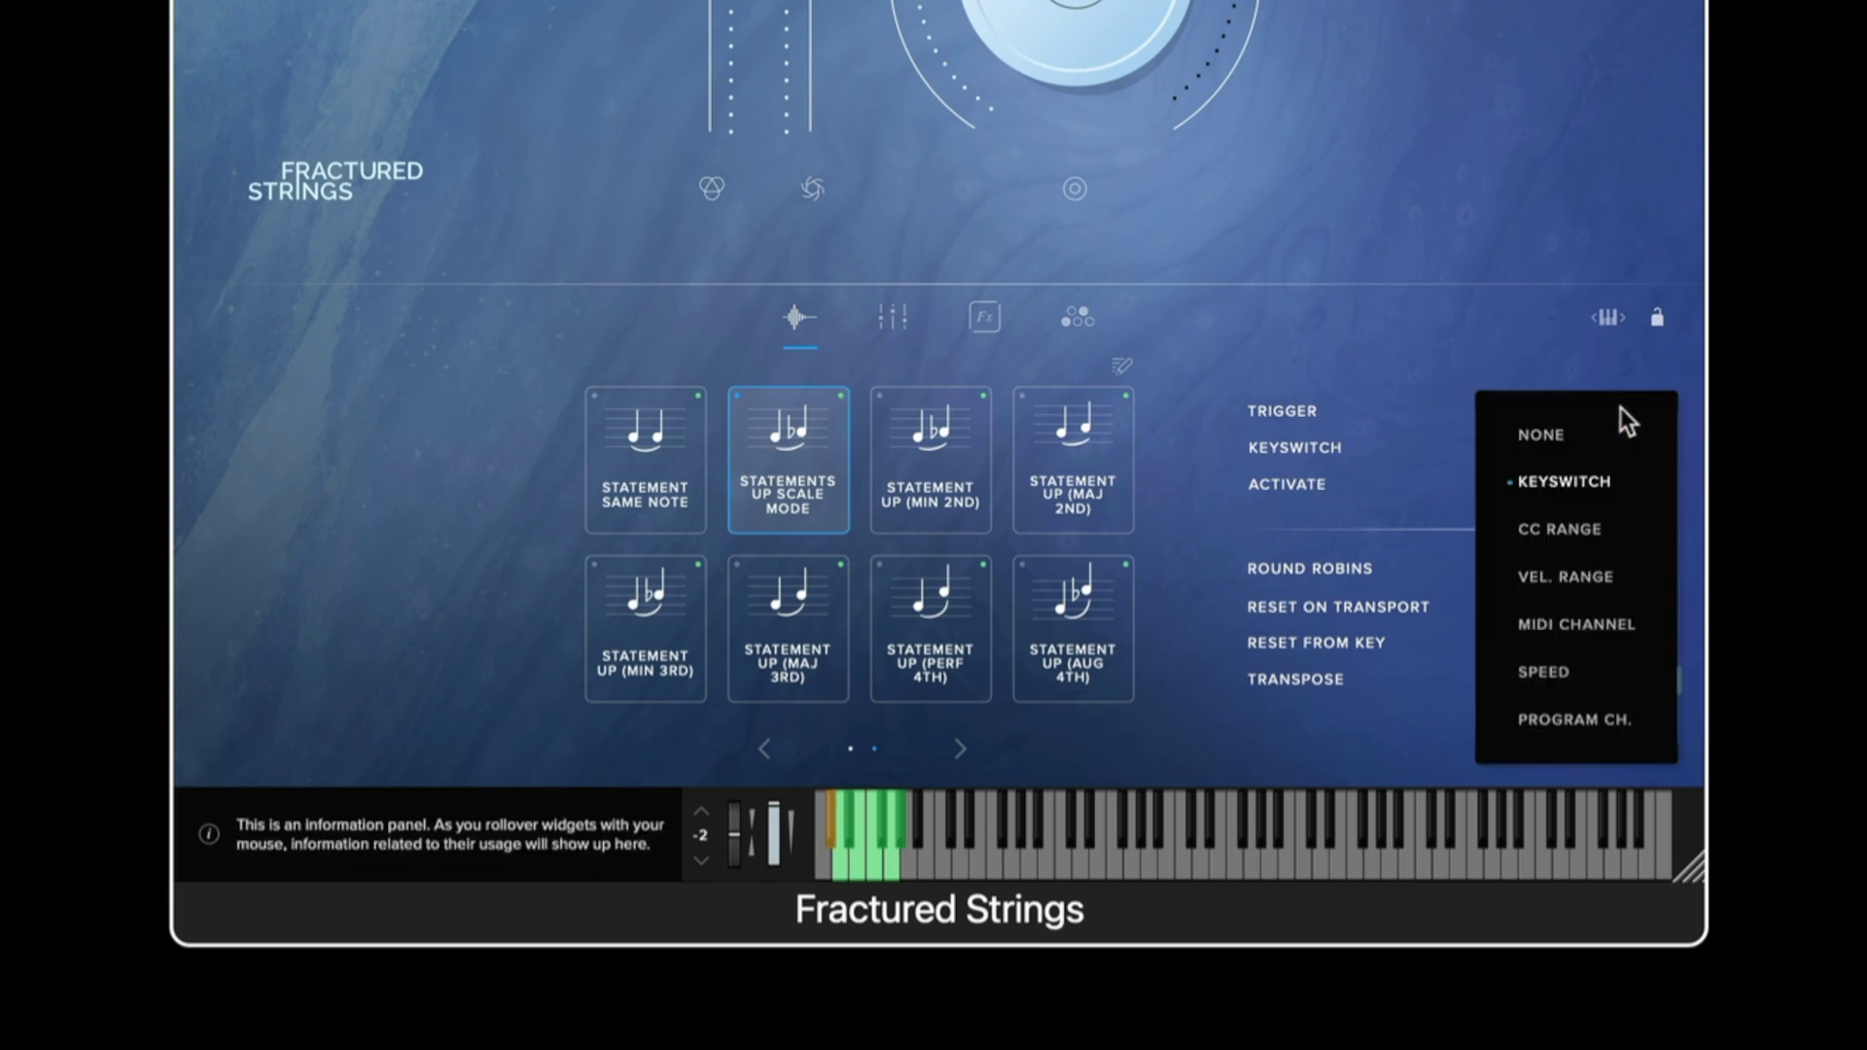
left_click(1589, 530)
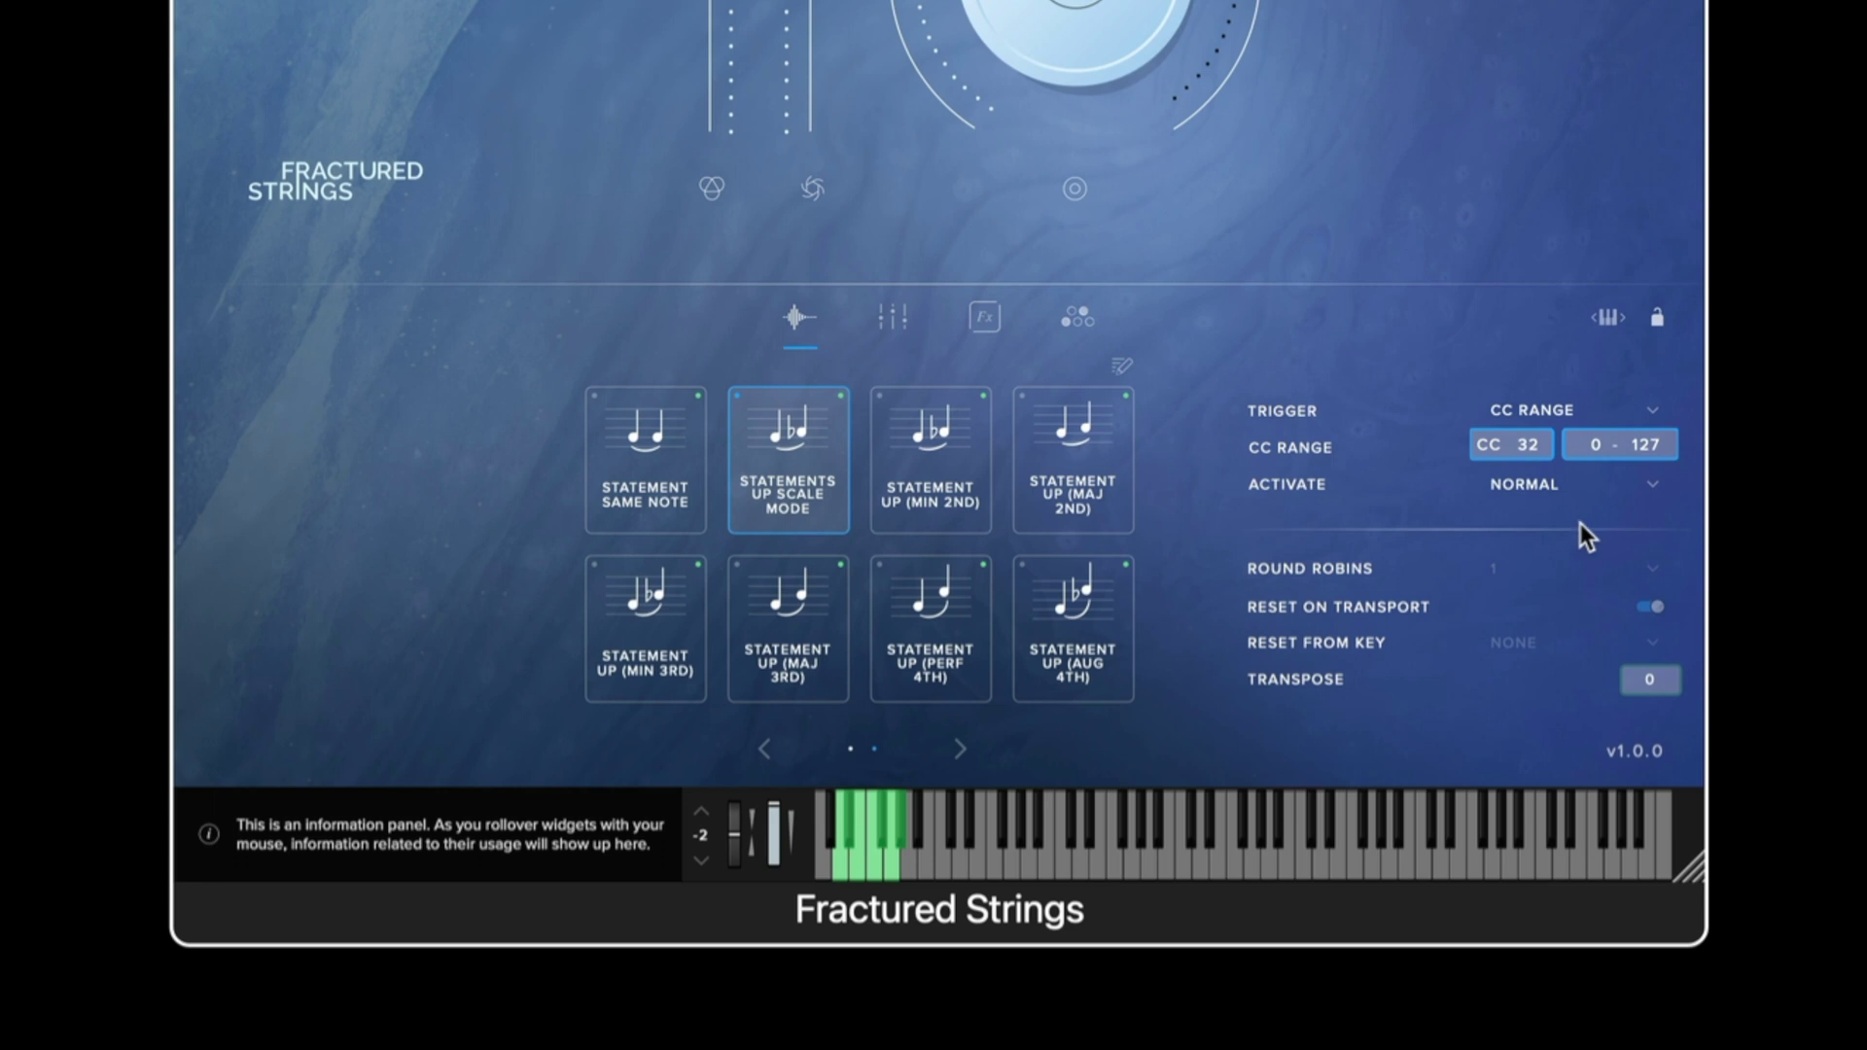
left_click(1651, 412)
left_click(1549, 480)
left_click(1549, 481)
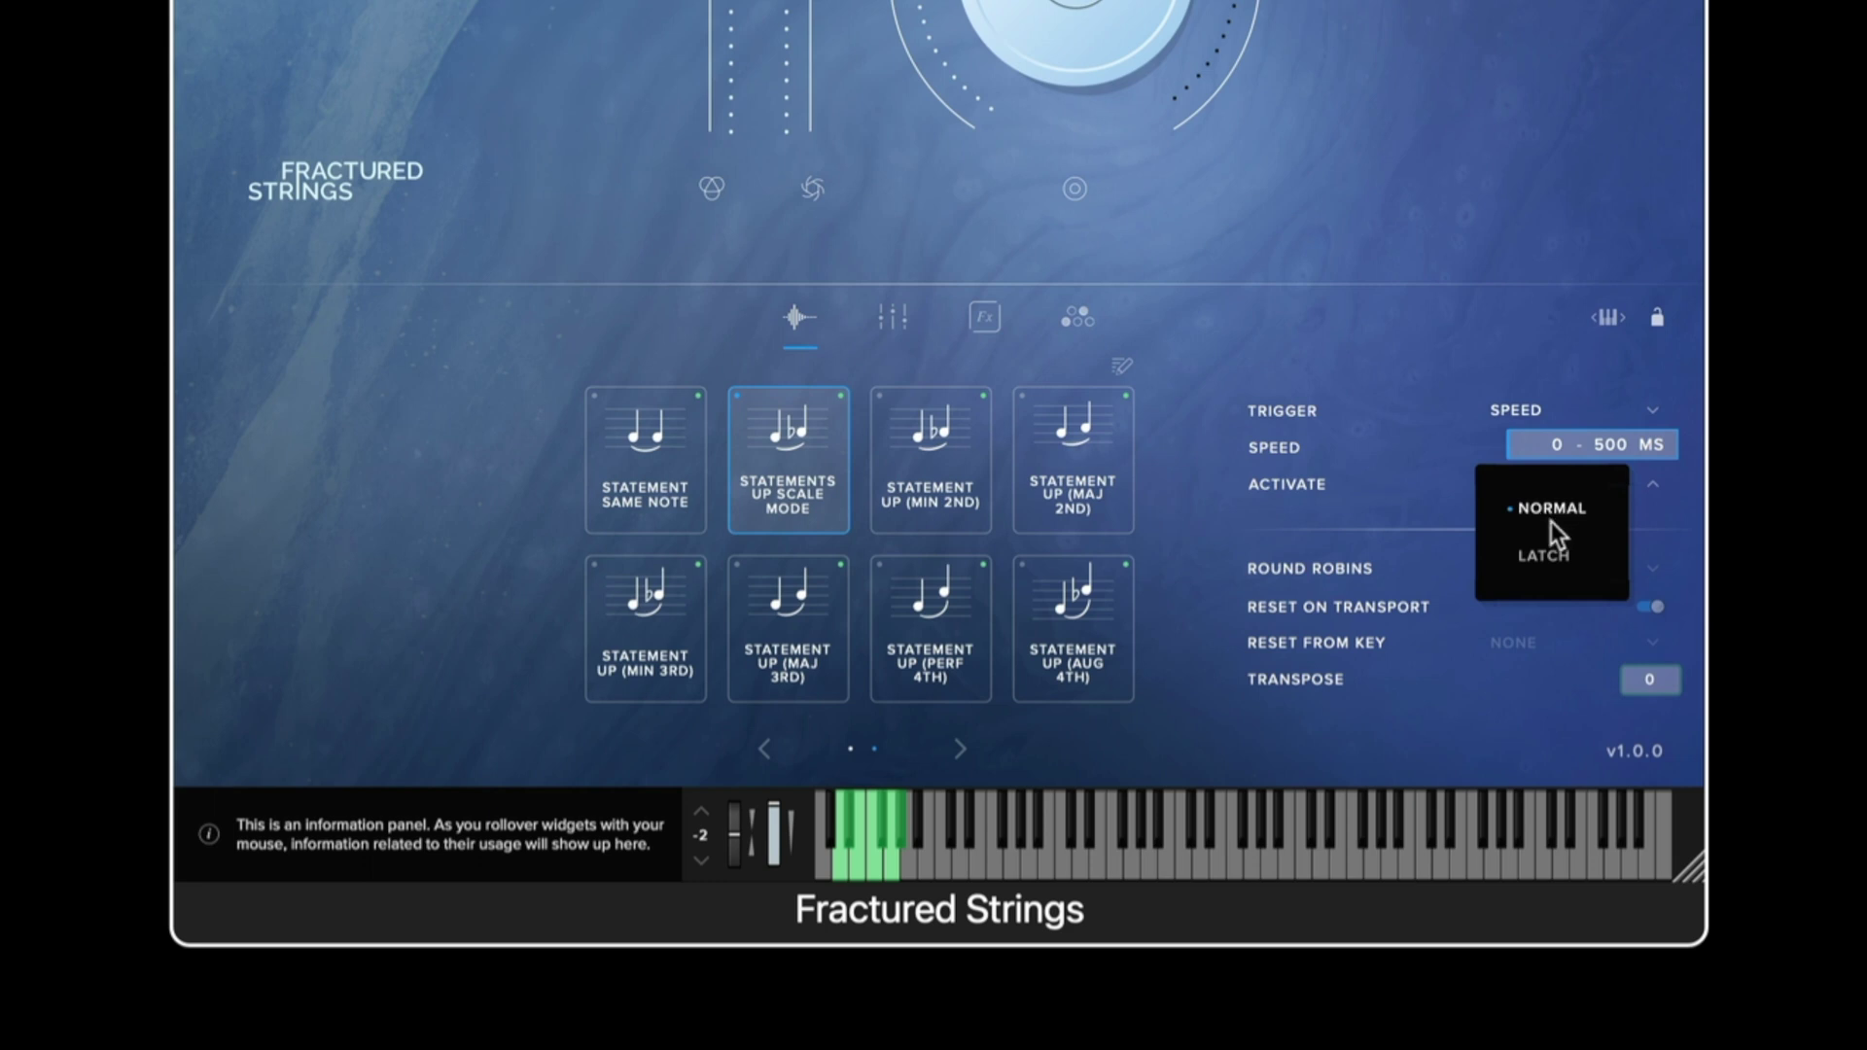
left_click(1213, 315)
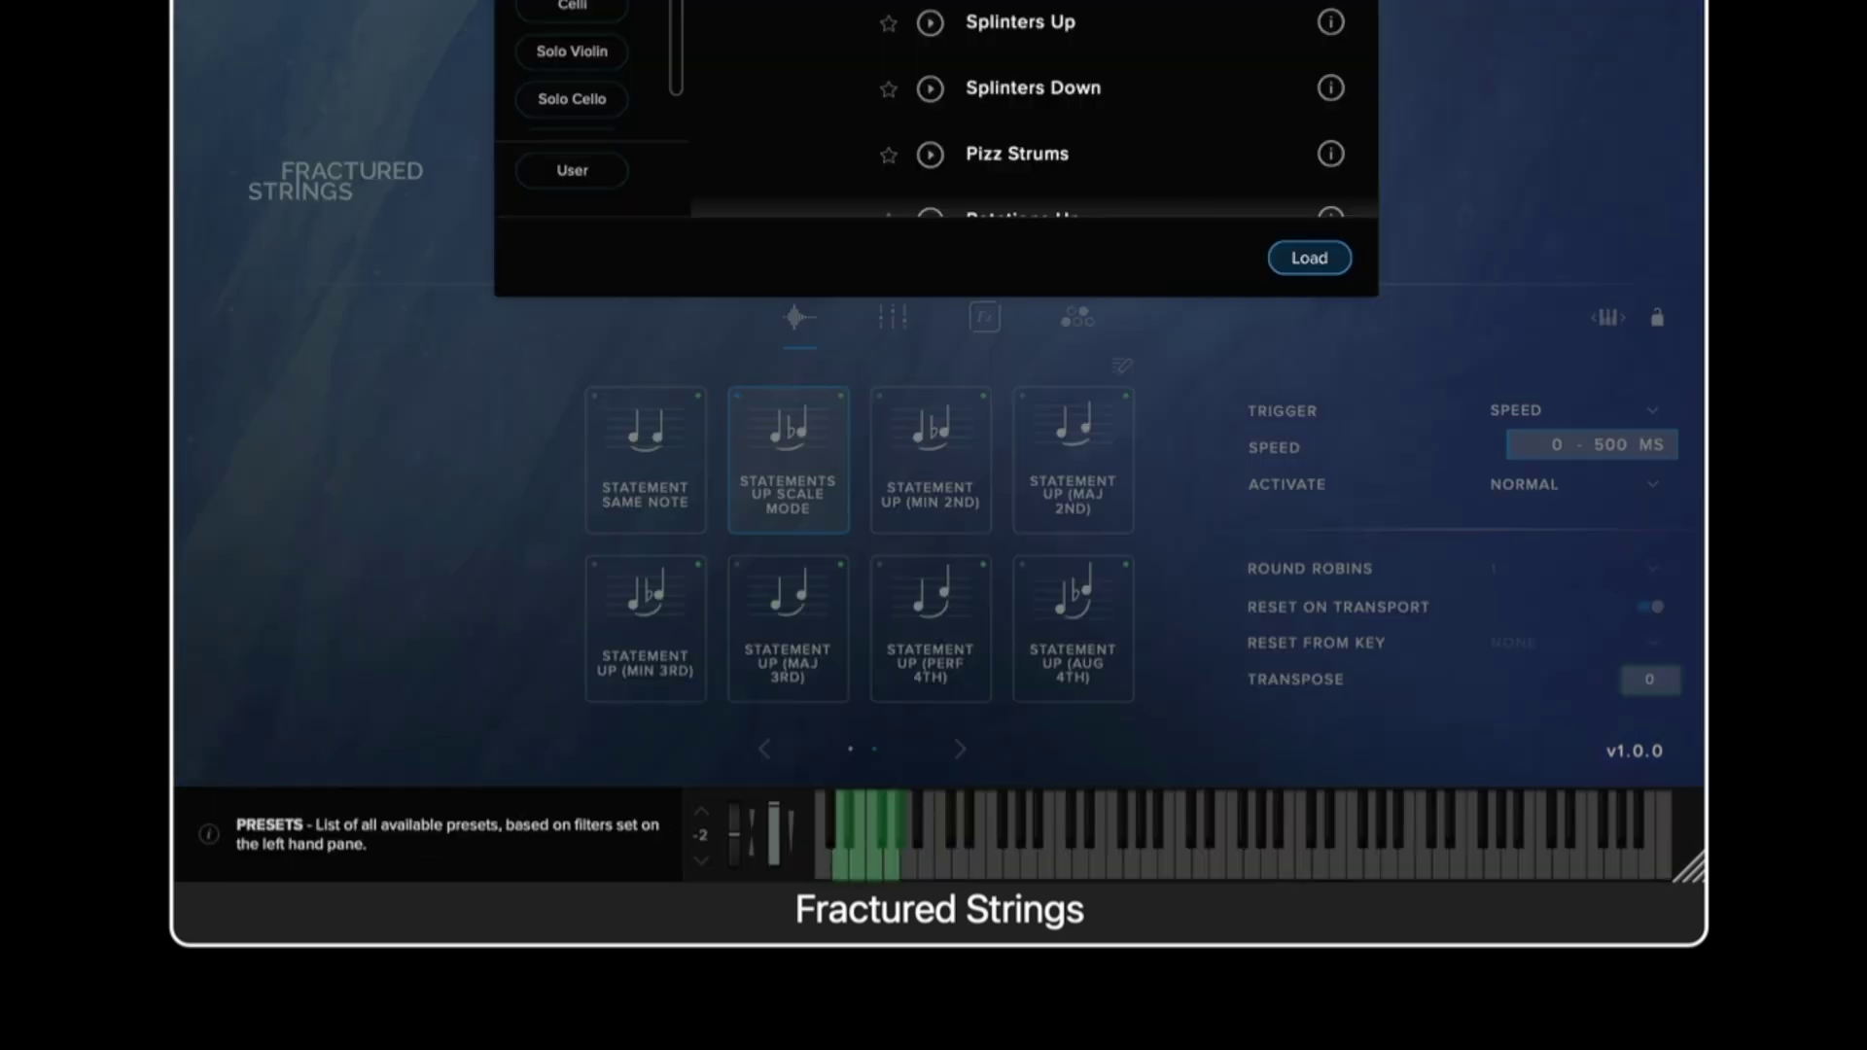
Load the Declamatory Shorts preset from the browser
scroll(762, 188, "down", 4)
scroll(1116, 41, "up", 4)
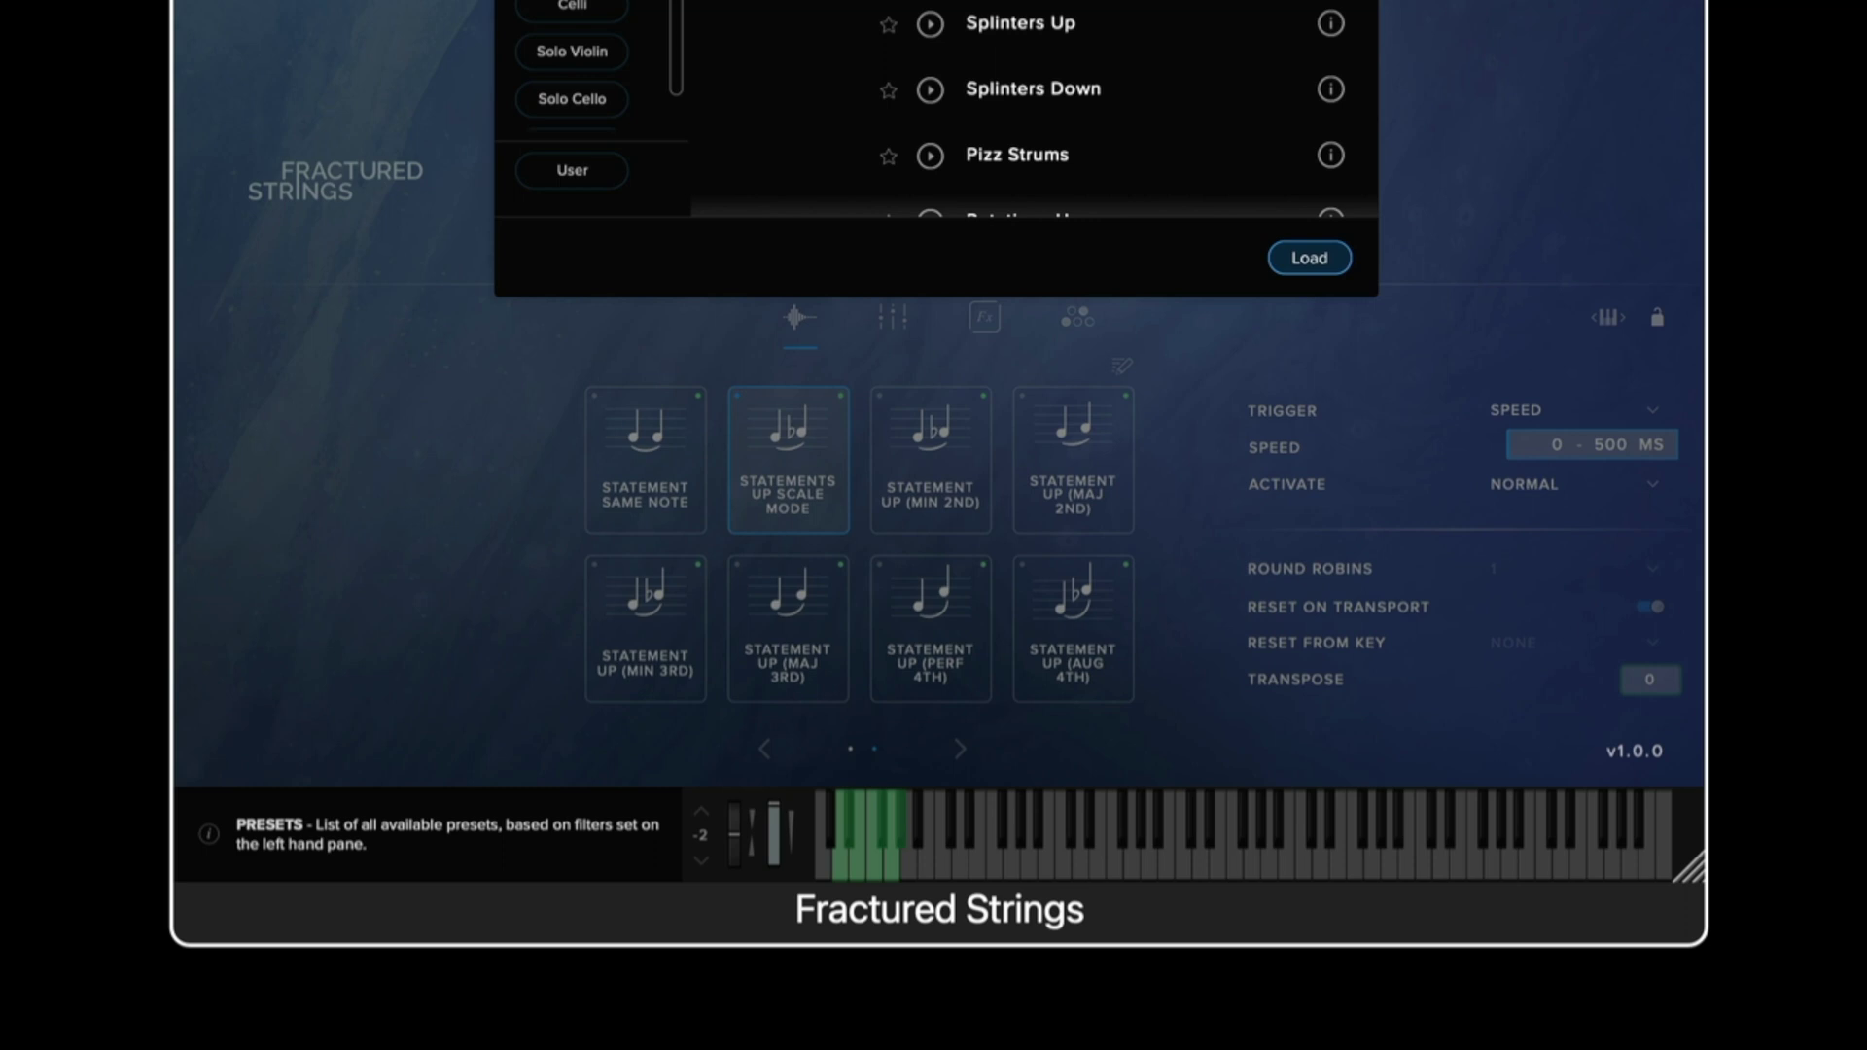
left_click(1328, 267)
Keep 4 round robins, turn off Reset On Transport, and adjust the transpose setting
left_click(1650, 572)
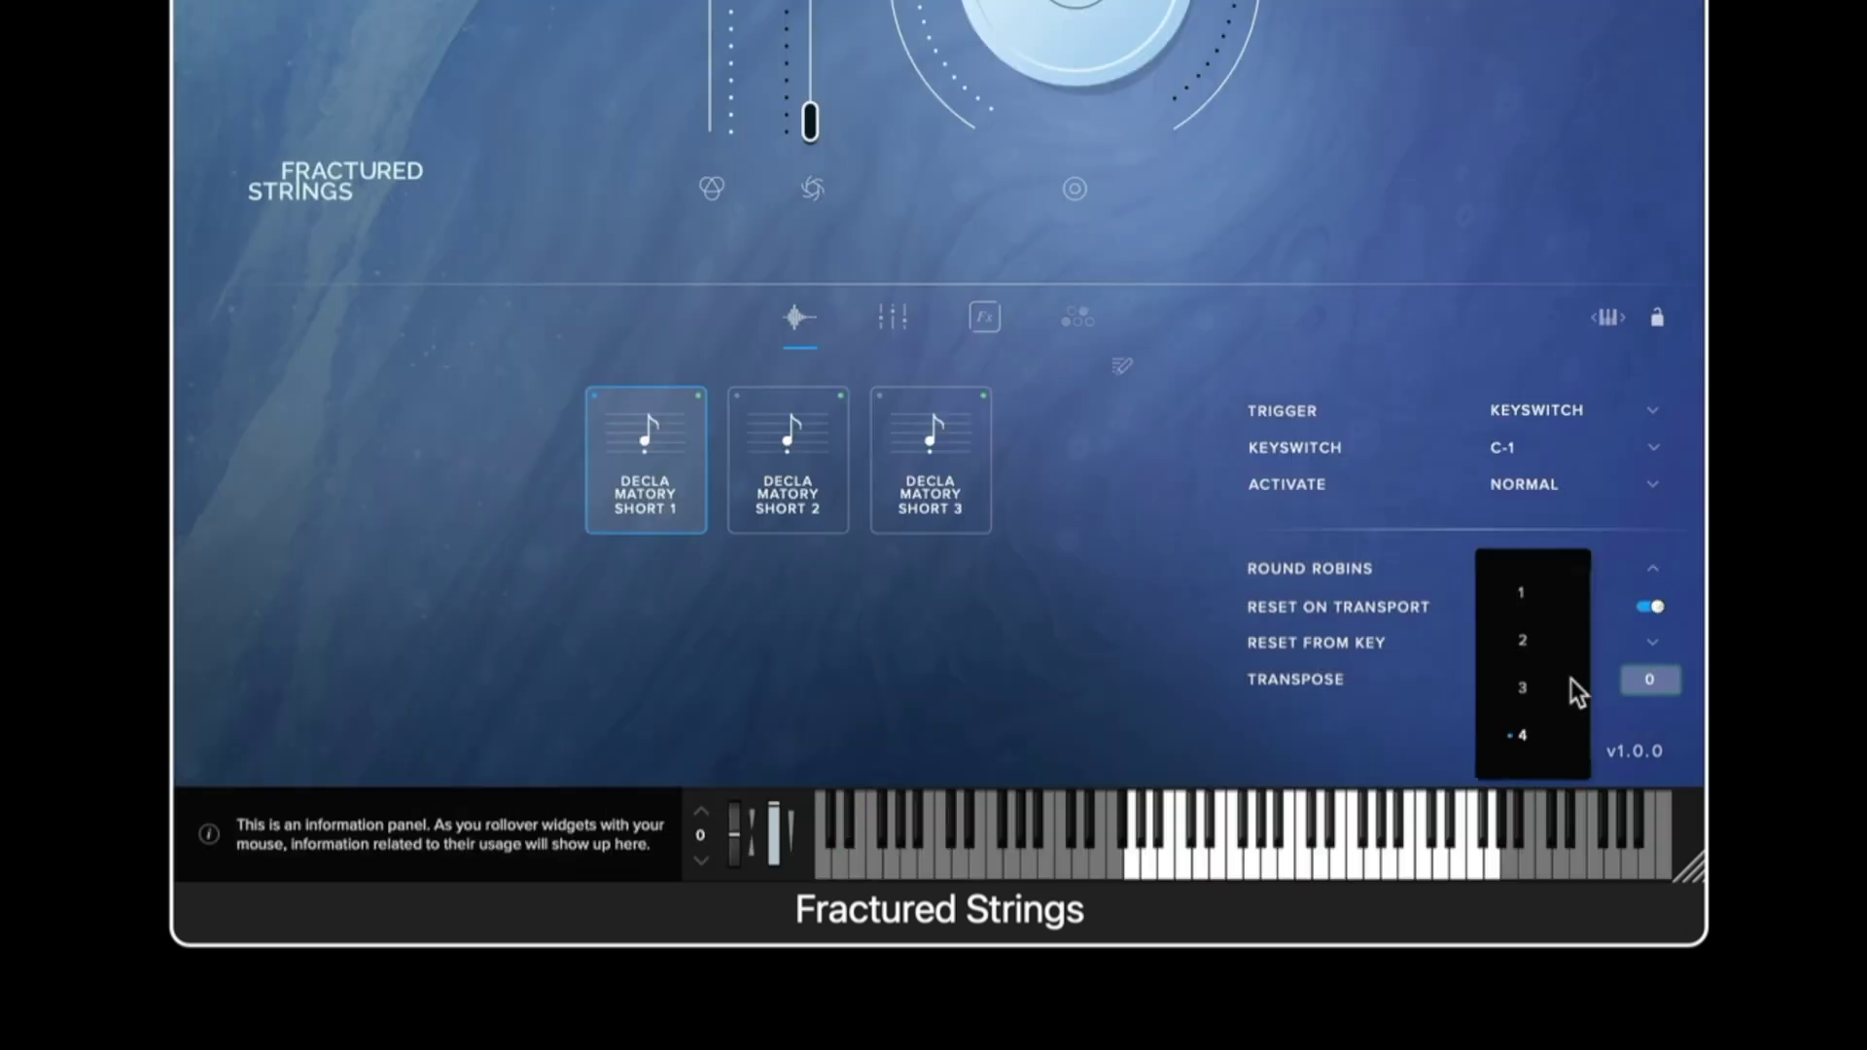
left_click(1182, 435)
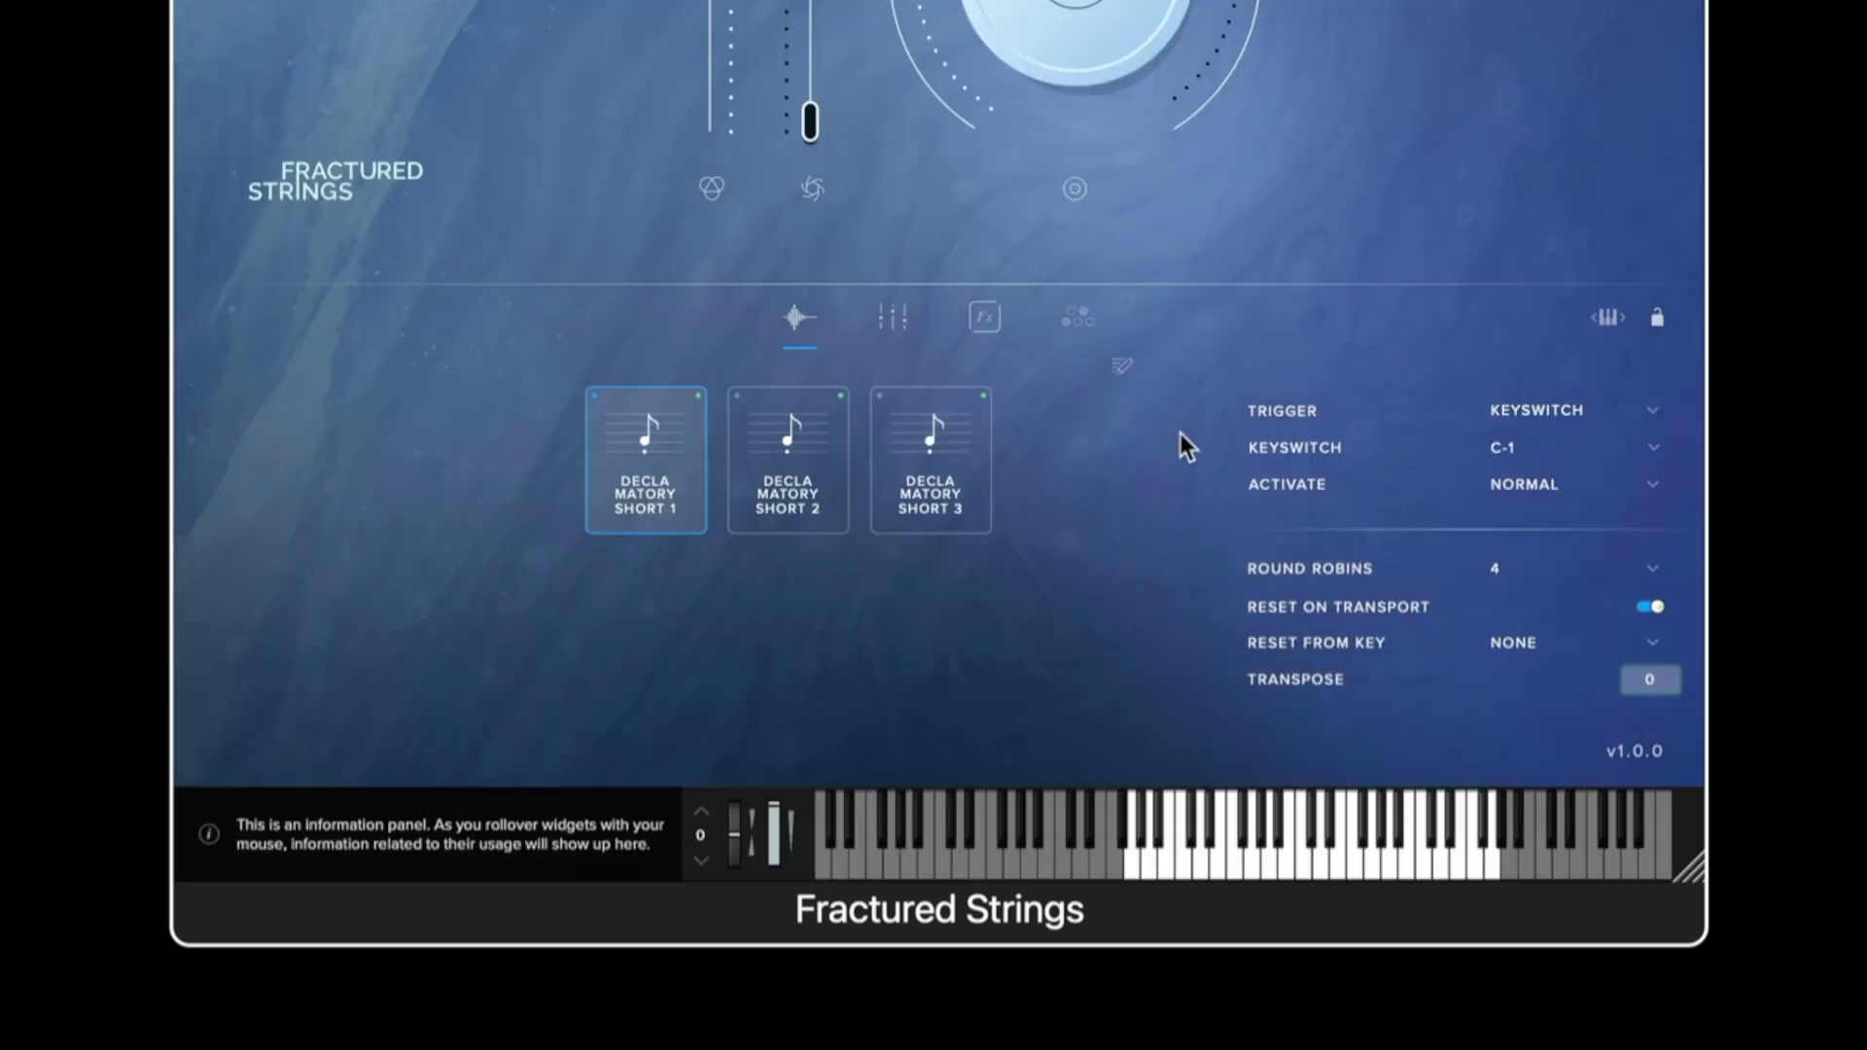
left_click(1653, 609)
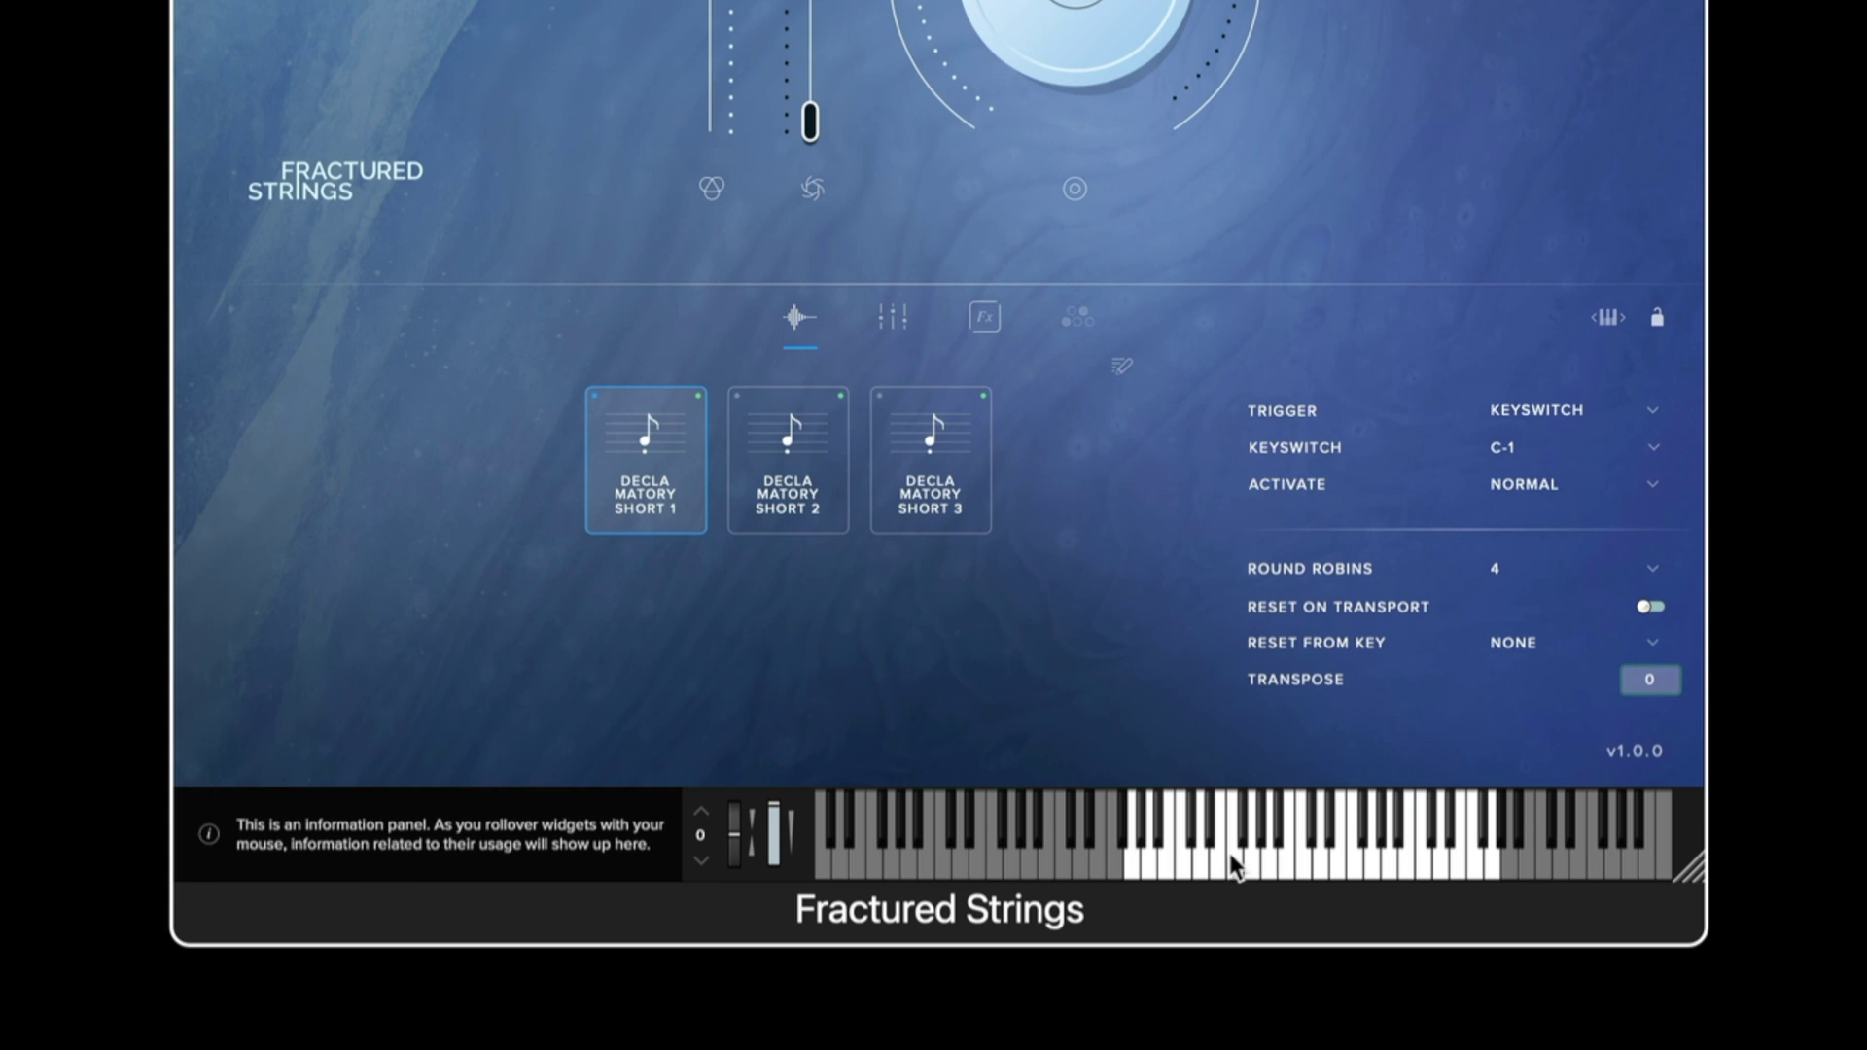
mouse_move(1655, 680)
left_mouse_down()
mouse_move(1653, 610)
mouse_move(1667, 686)
left_mouse_up()
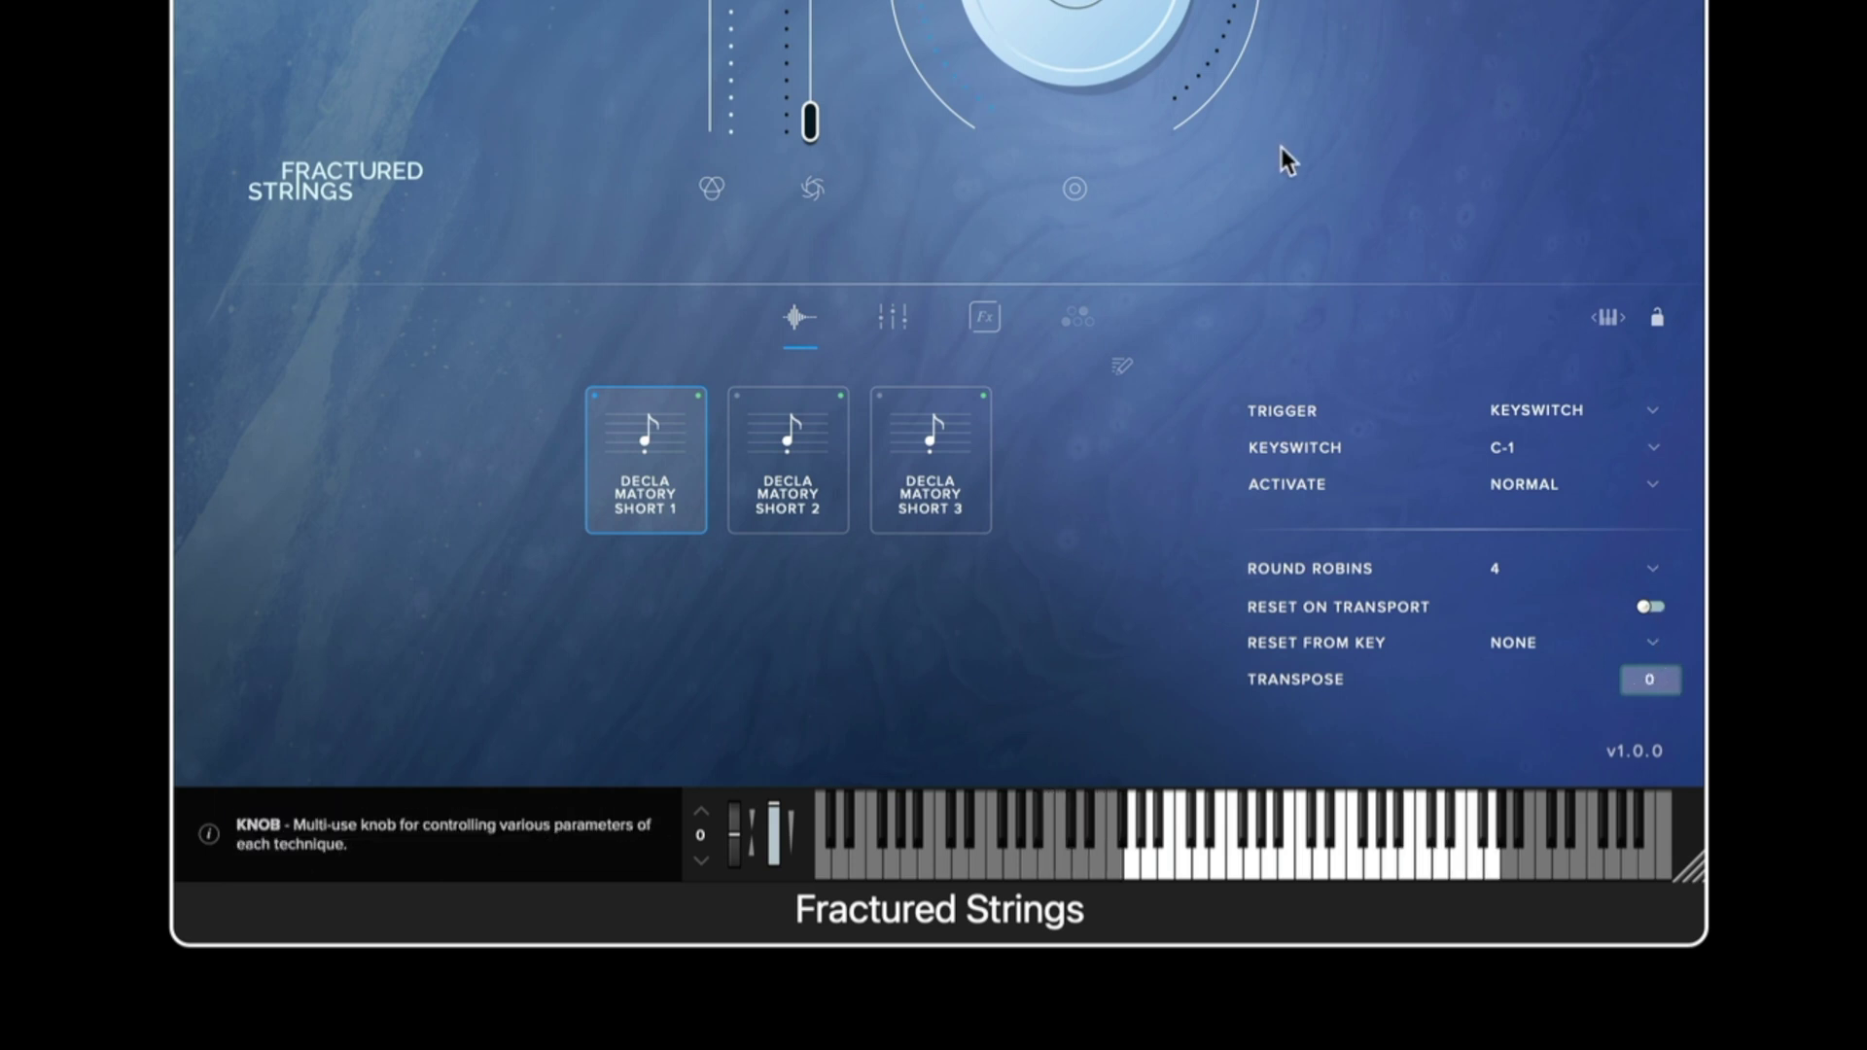
Show the signal mixer, glance at the Fx page, and cancel the mixer preset load and save prompts
left_click(897, 323)
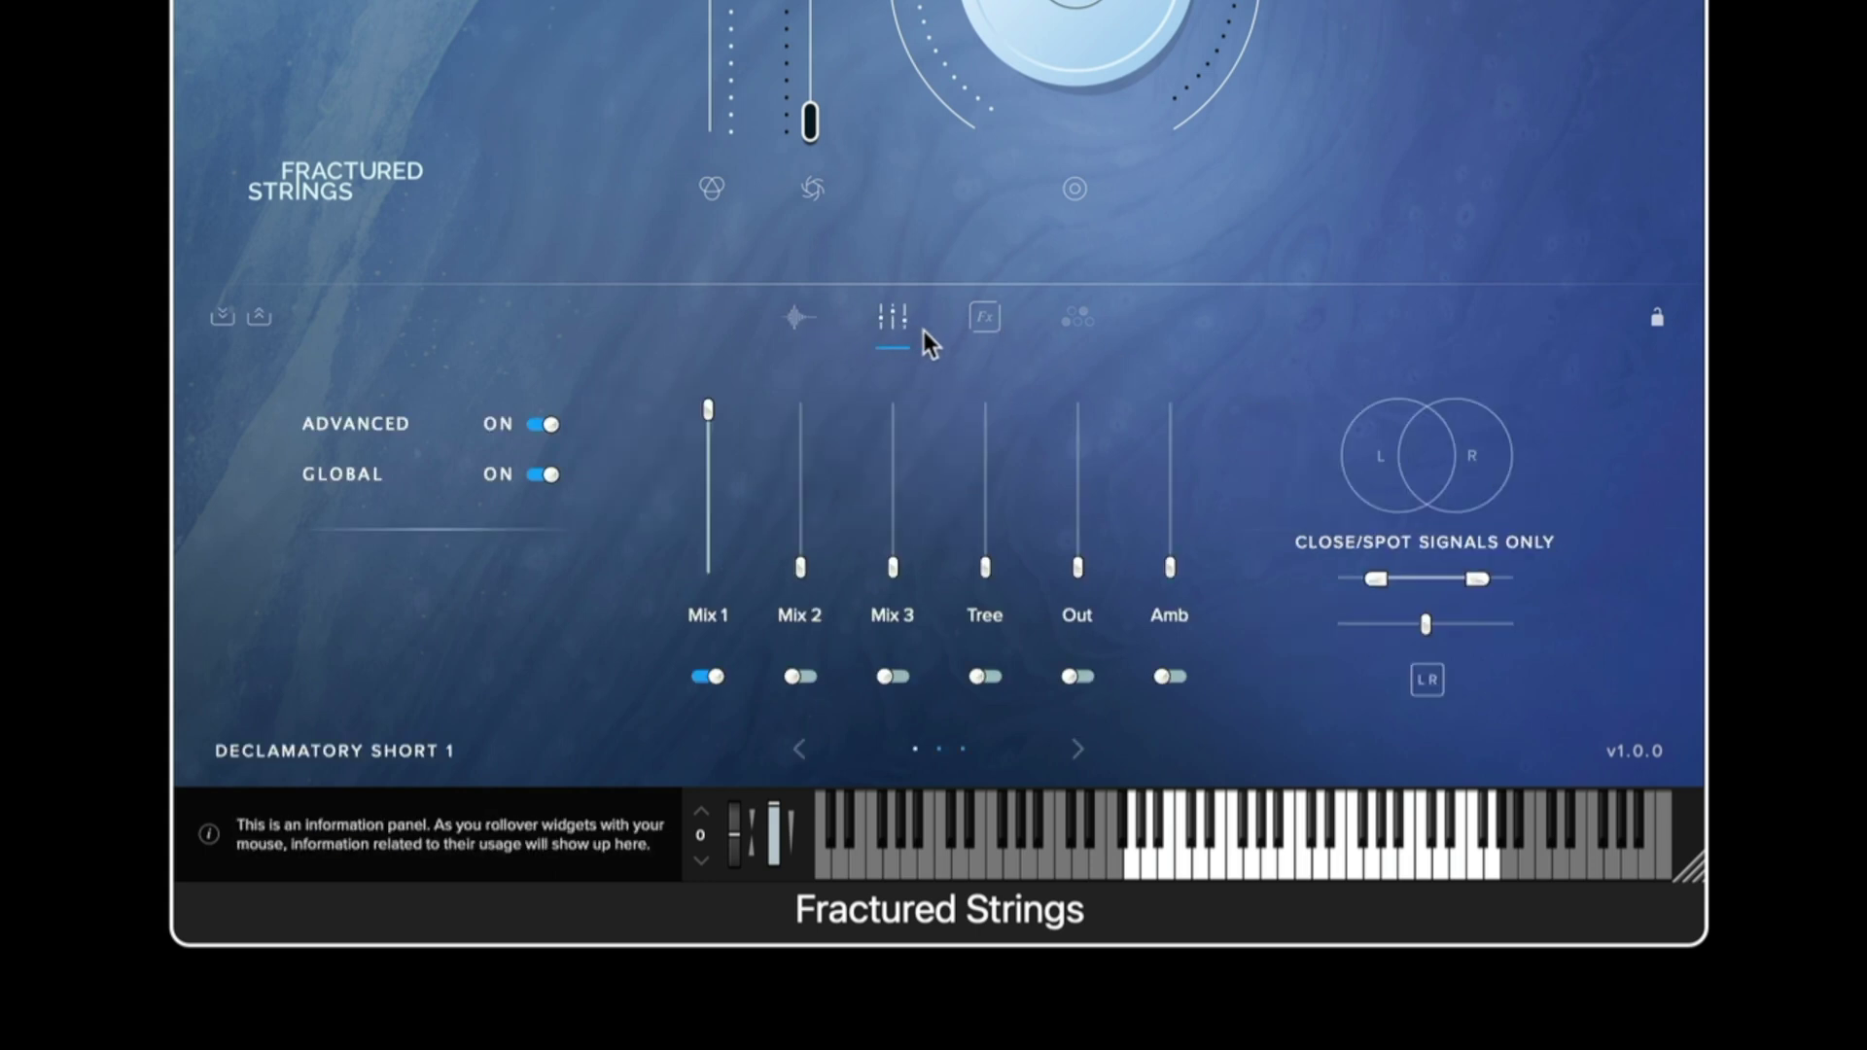
left_click(988, 330)
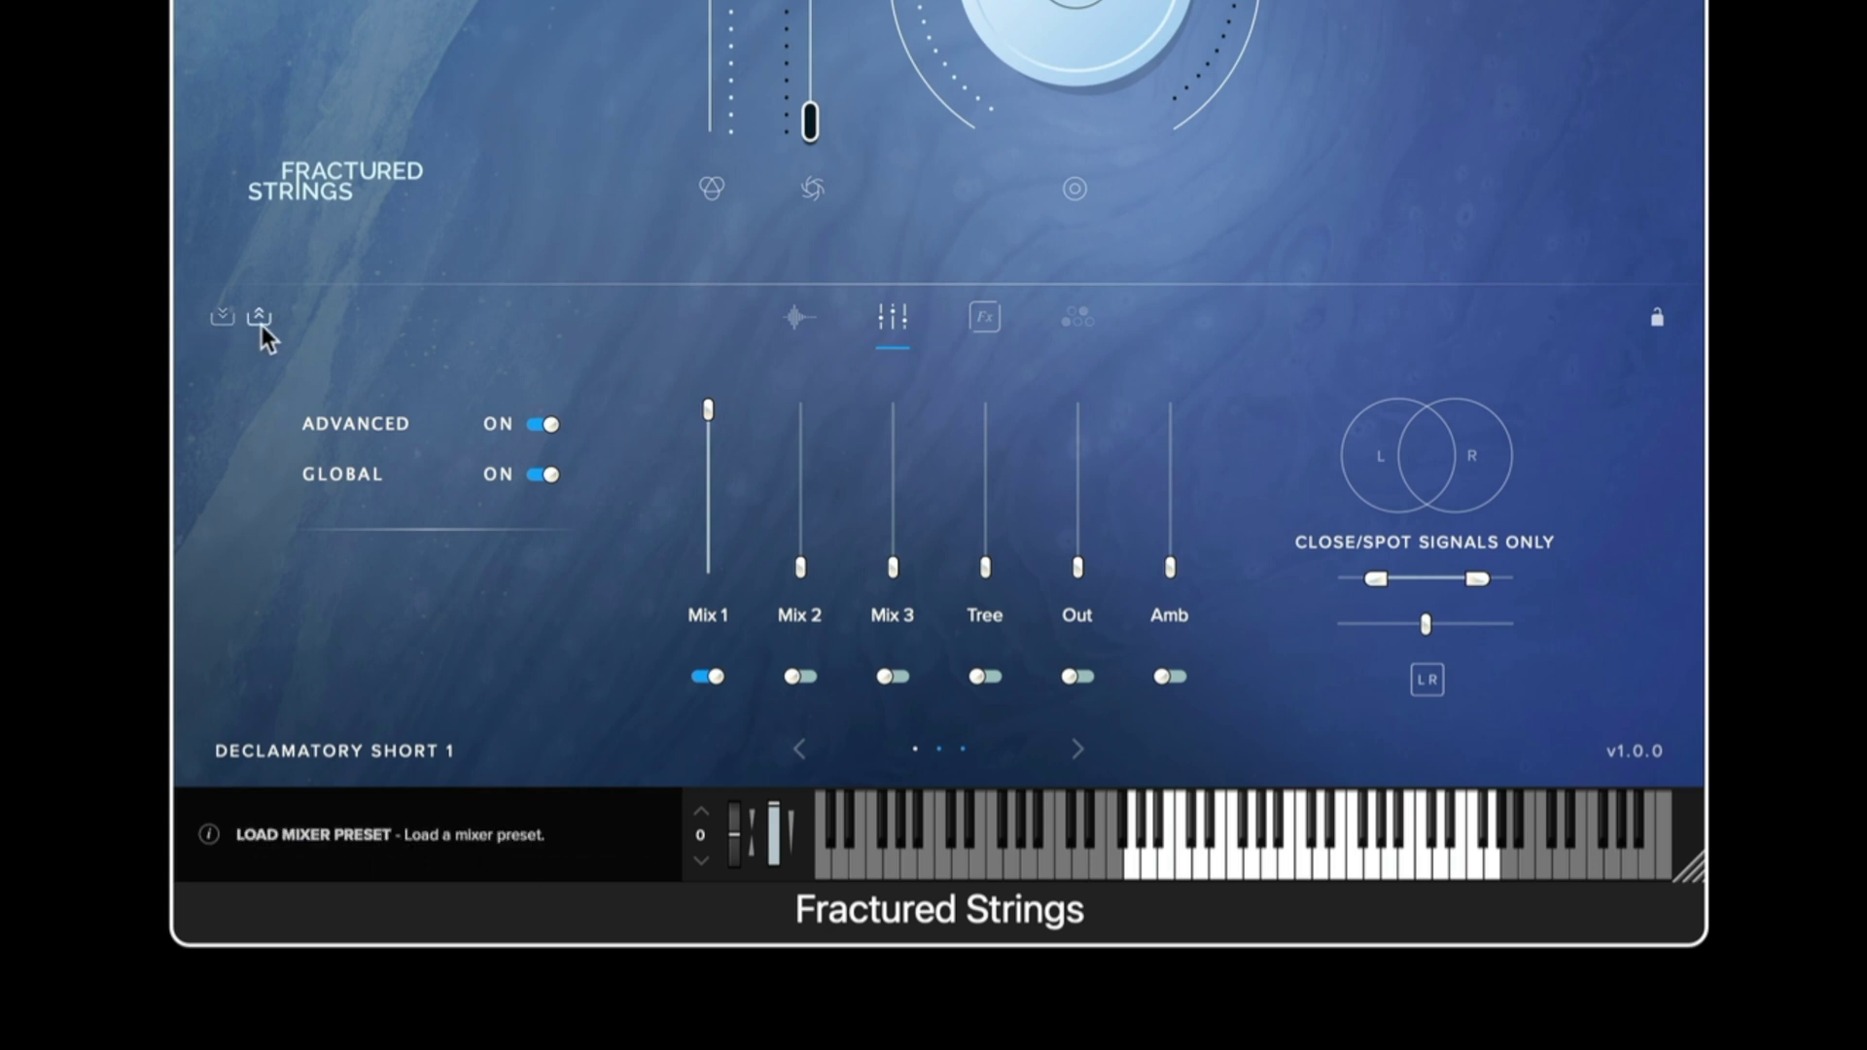
left_click(259, 323)
left_click(227, 319)
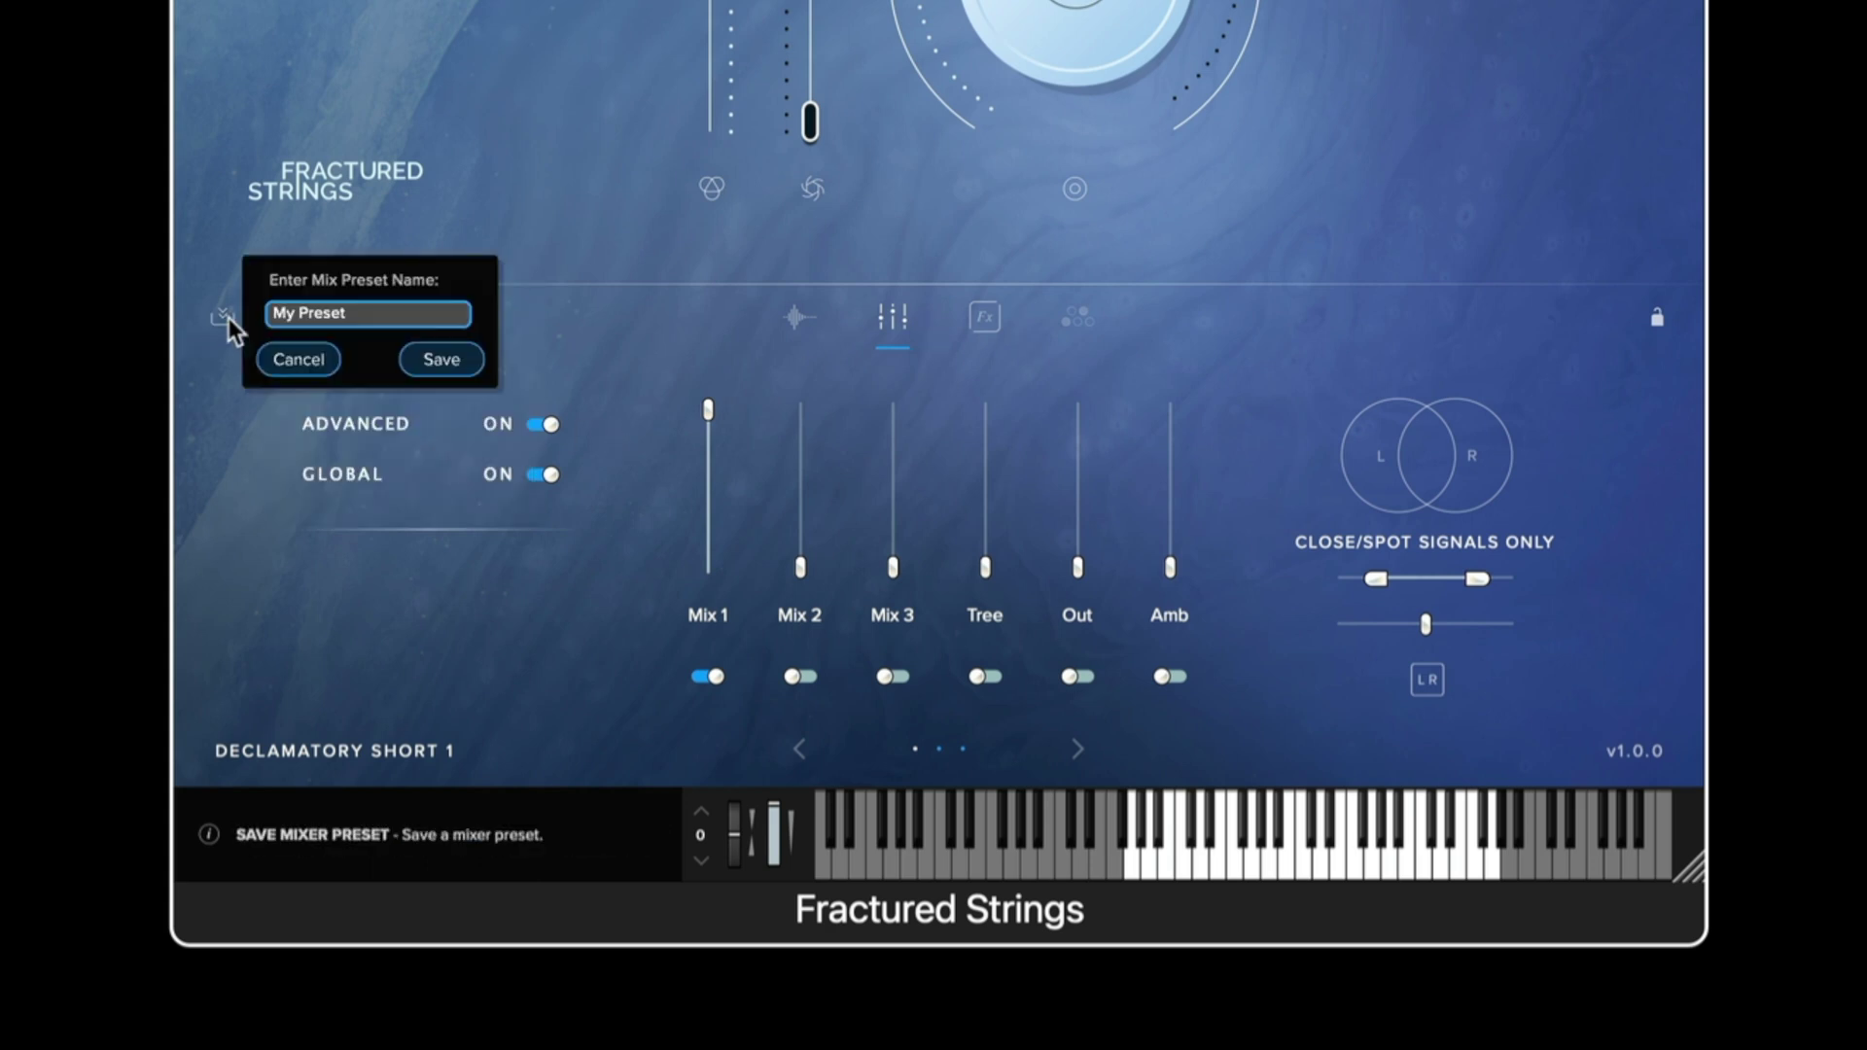
left_click(210, 420)
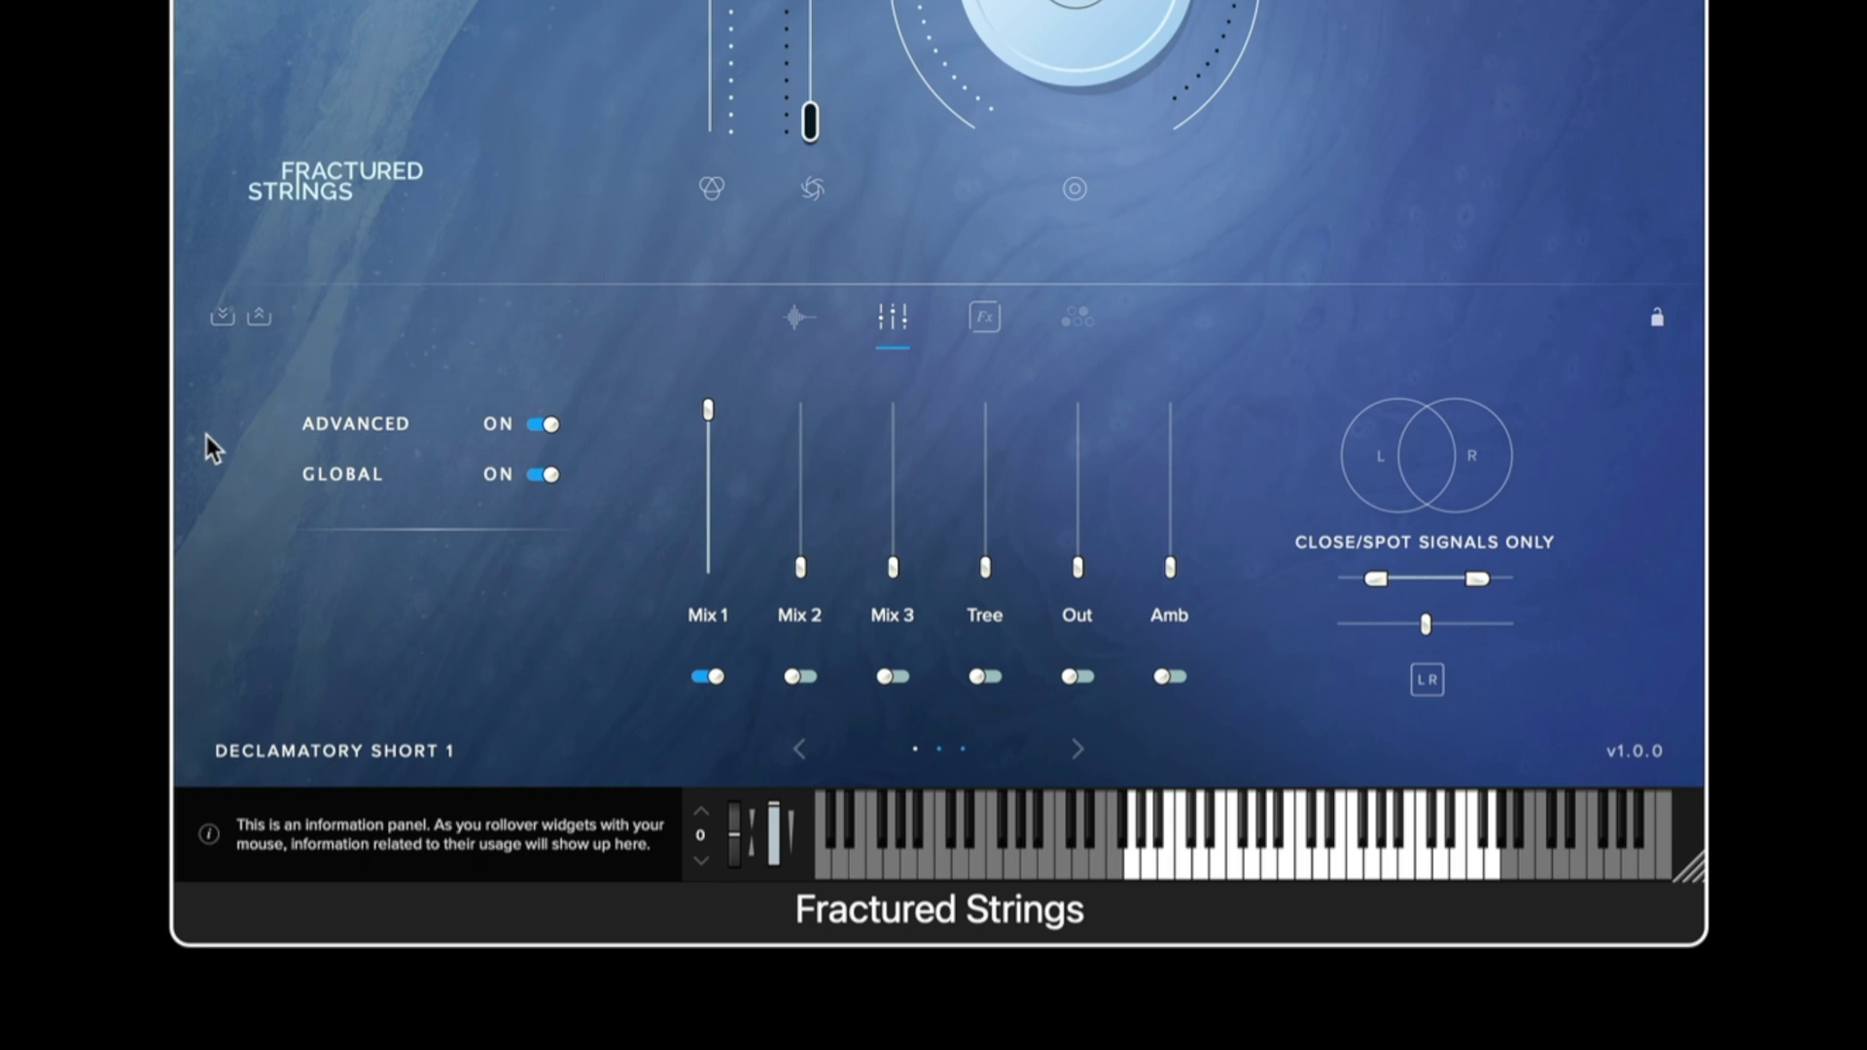
Use the close/far view at balance 48, turn off Mix 3, and raise Tree to full
left_click(541, 425)
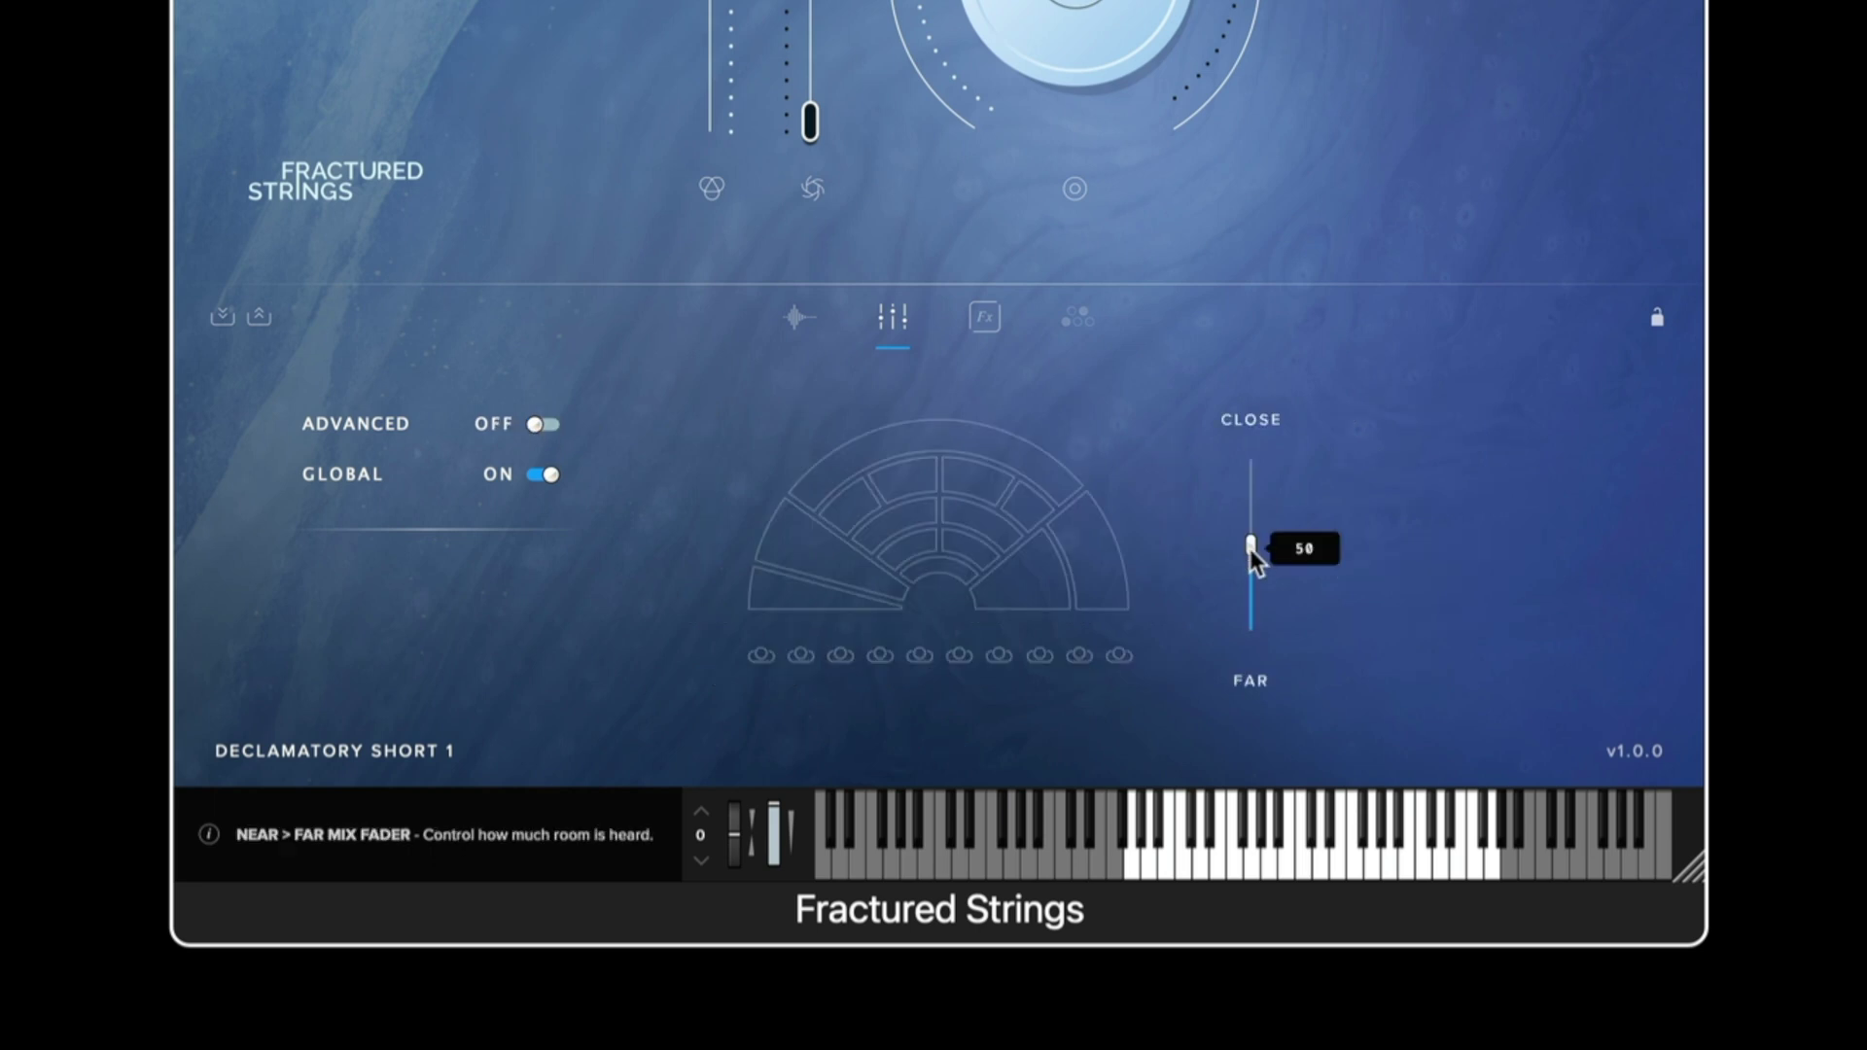
left_click_drag(1251, 549, 1252, 551)
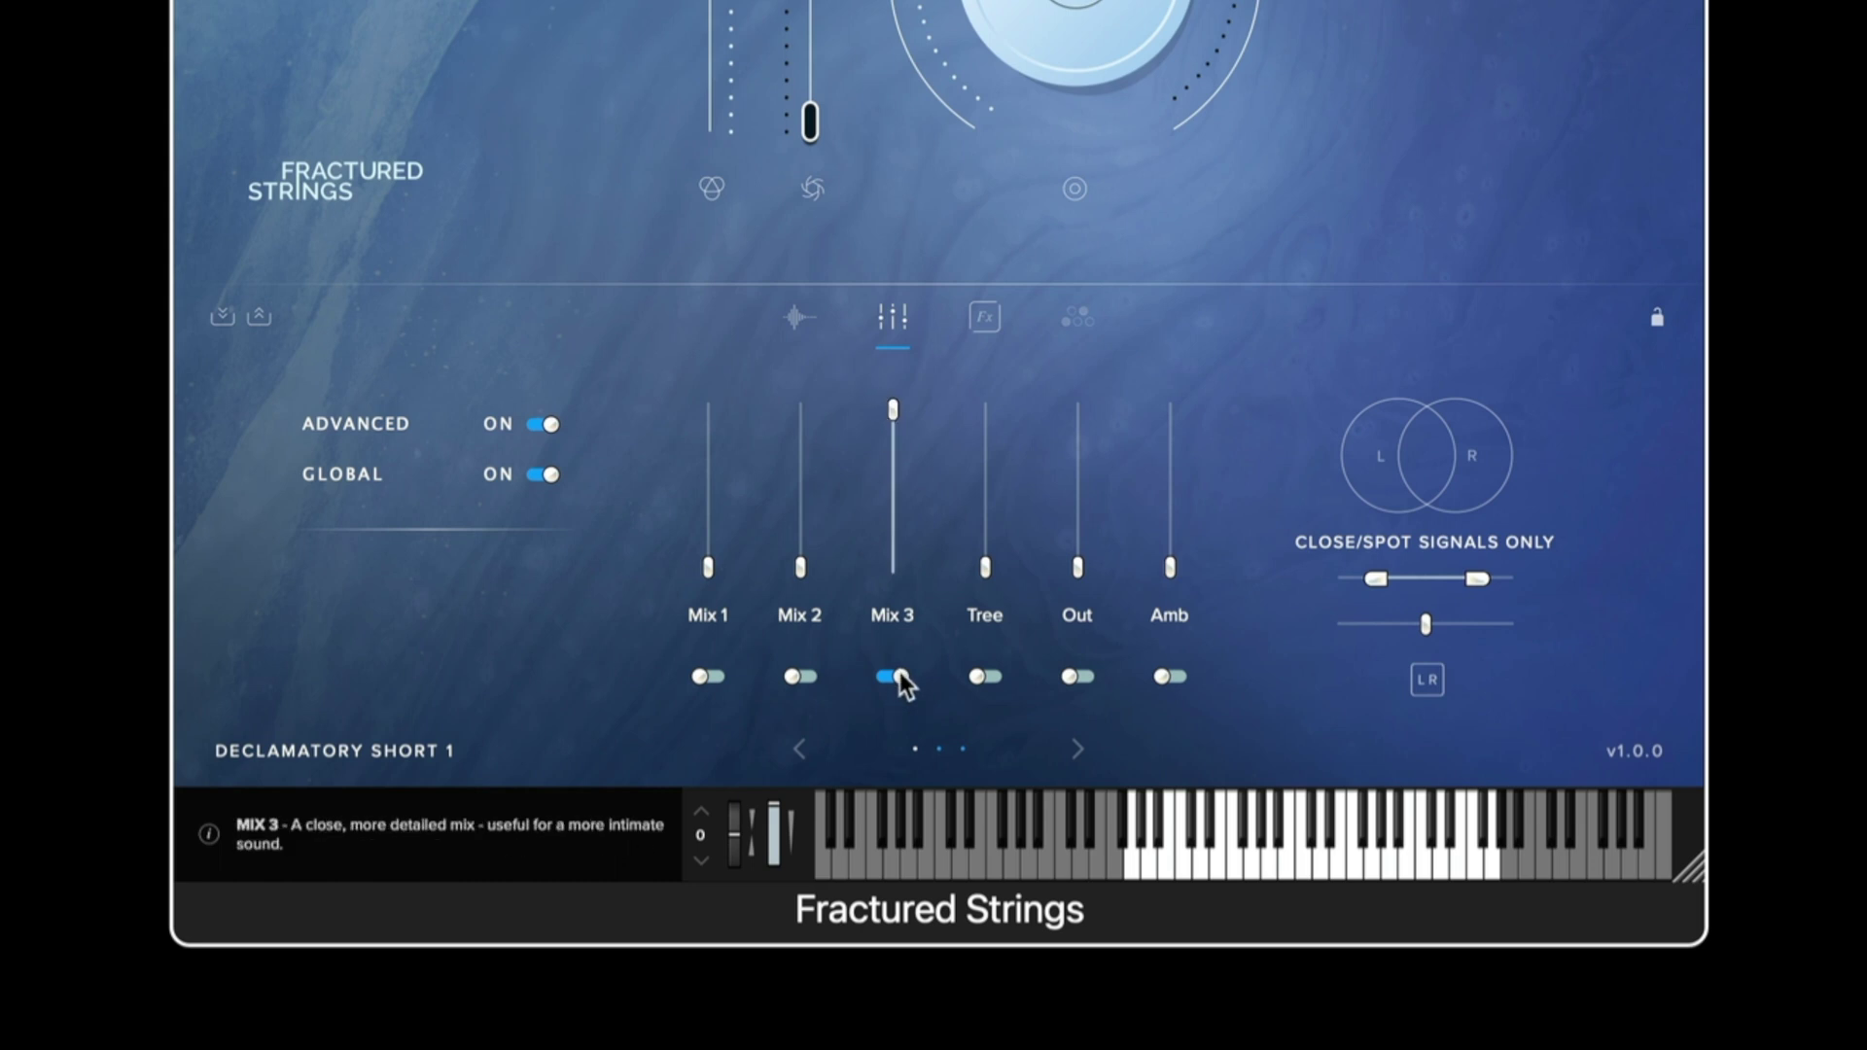
left_click(898, 678)
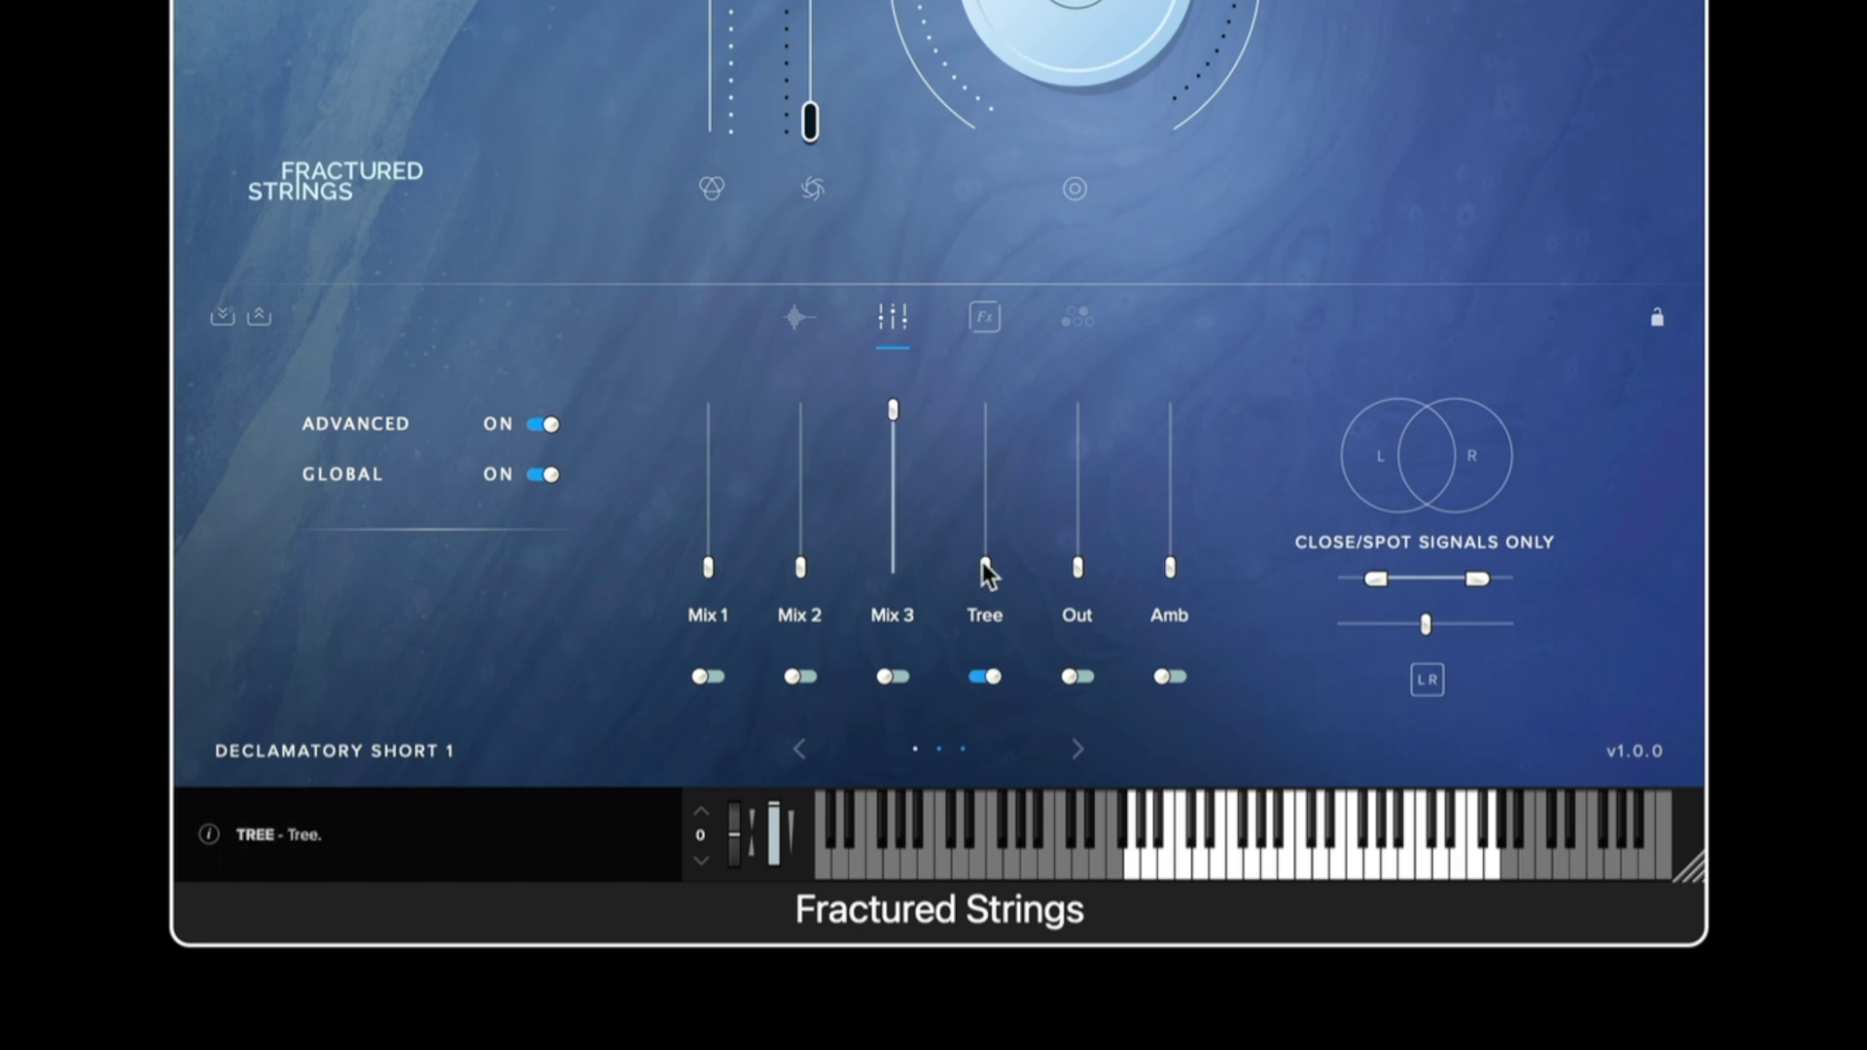
left_click_drag(984, 565, 985, 409)
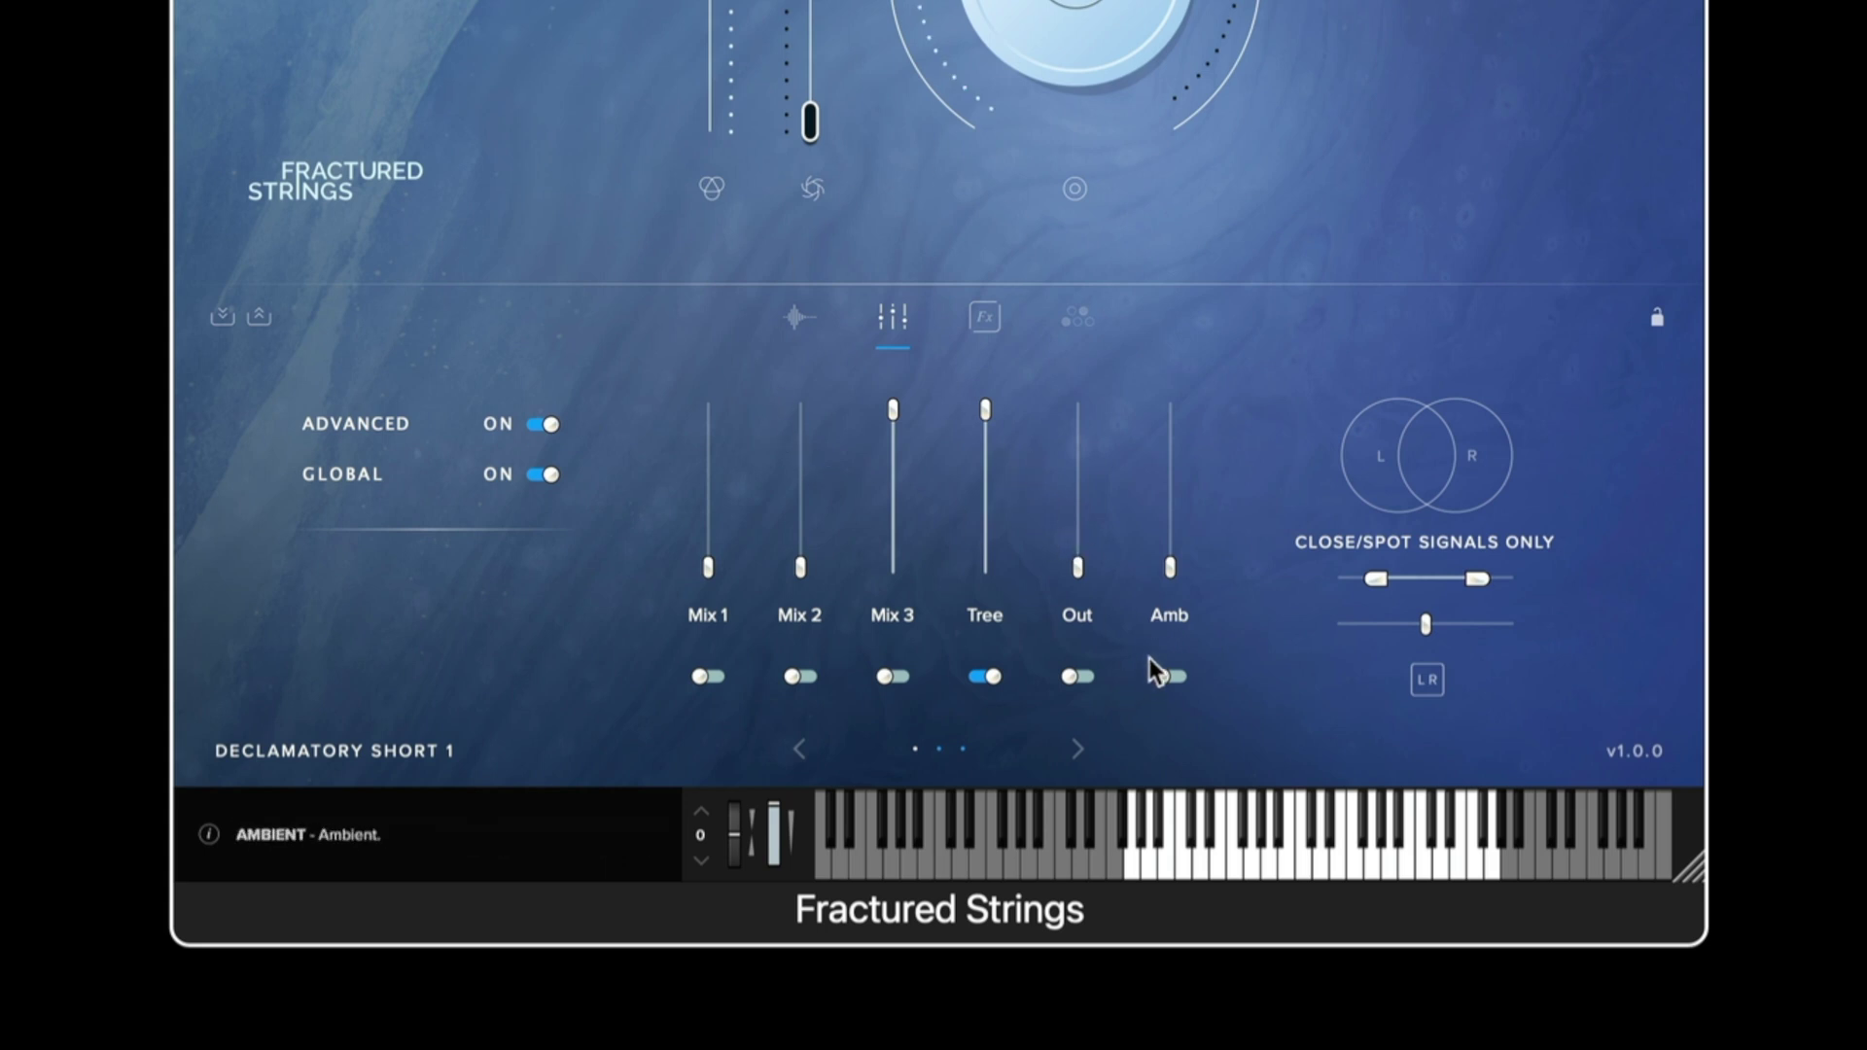
Widen the close signal to 100, pan it slightly left, restore L R, and page to the C Vlv W signals
mouse_move(1398, 580)
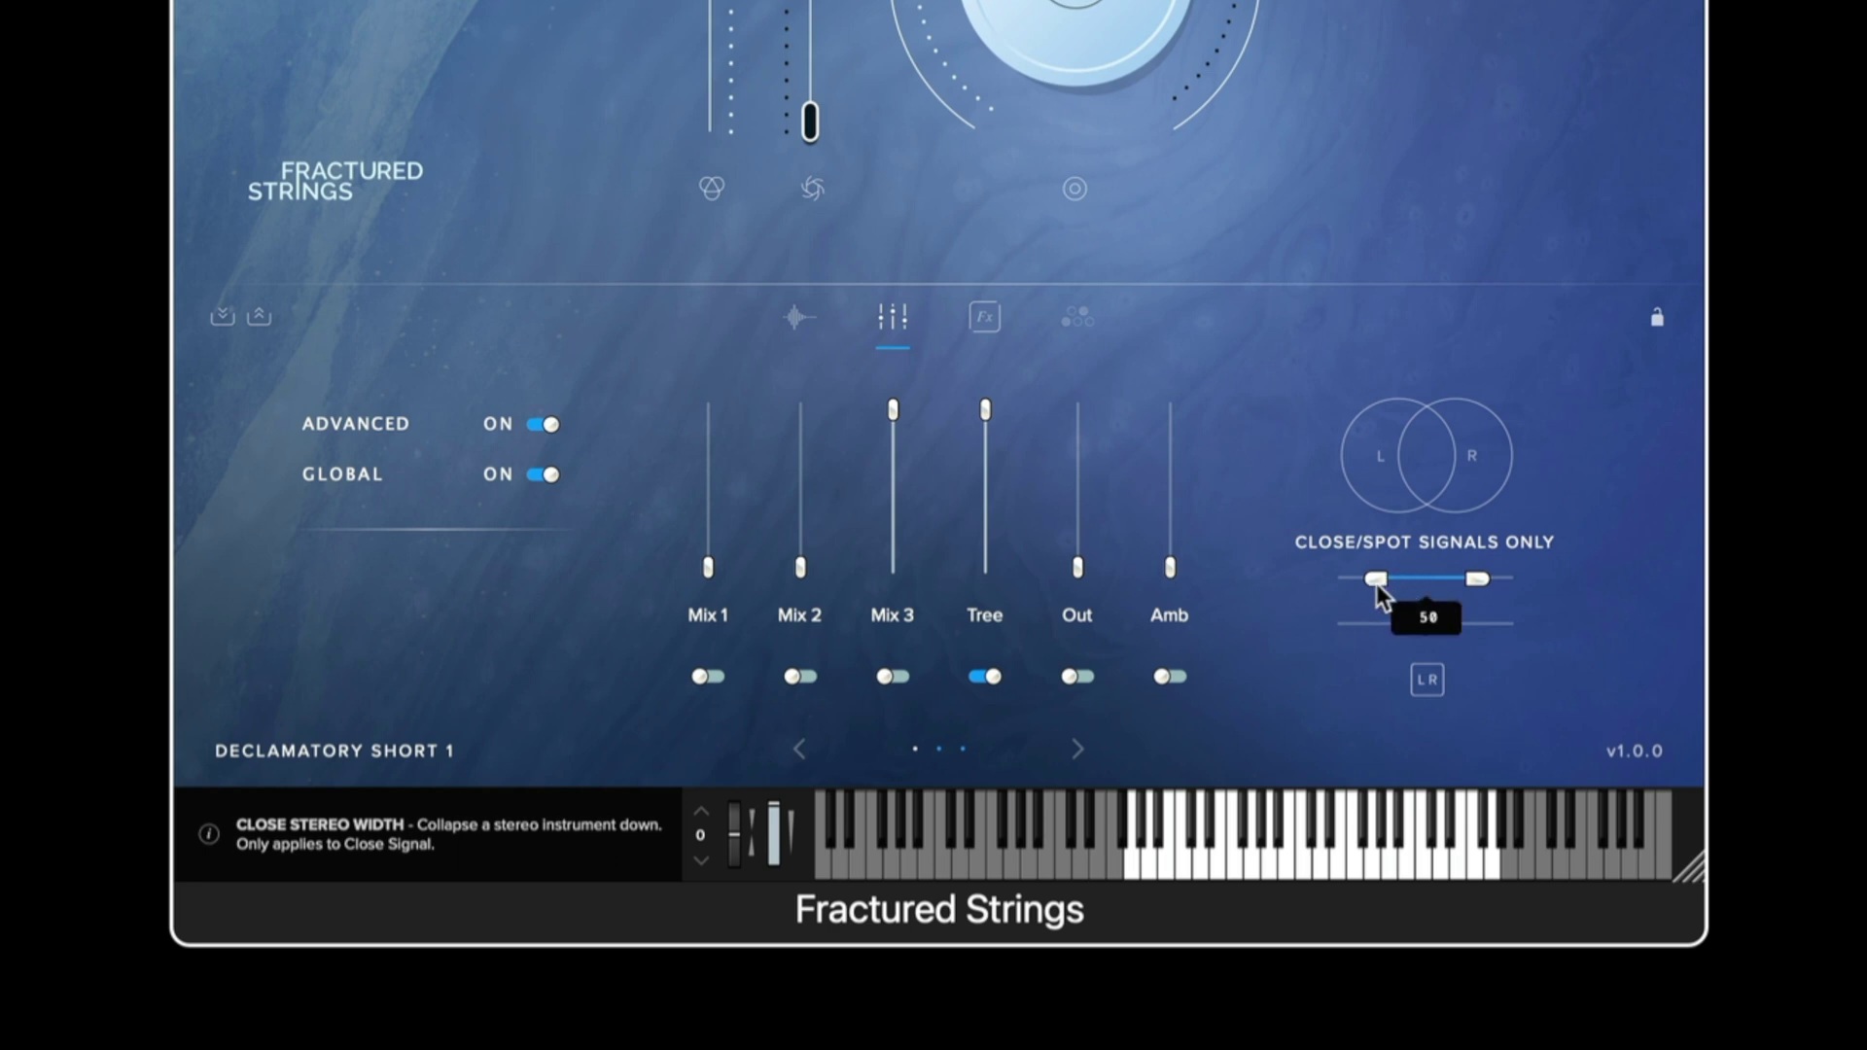
left_click_drag(1375, 581, 1324, 580)
mouse_move(1439, 626)
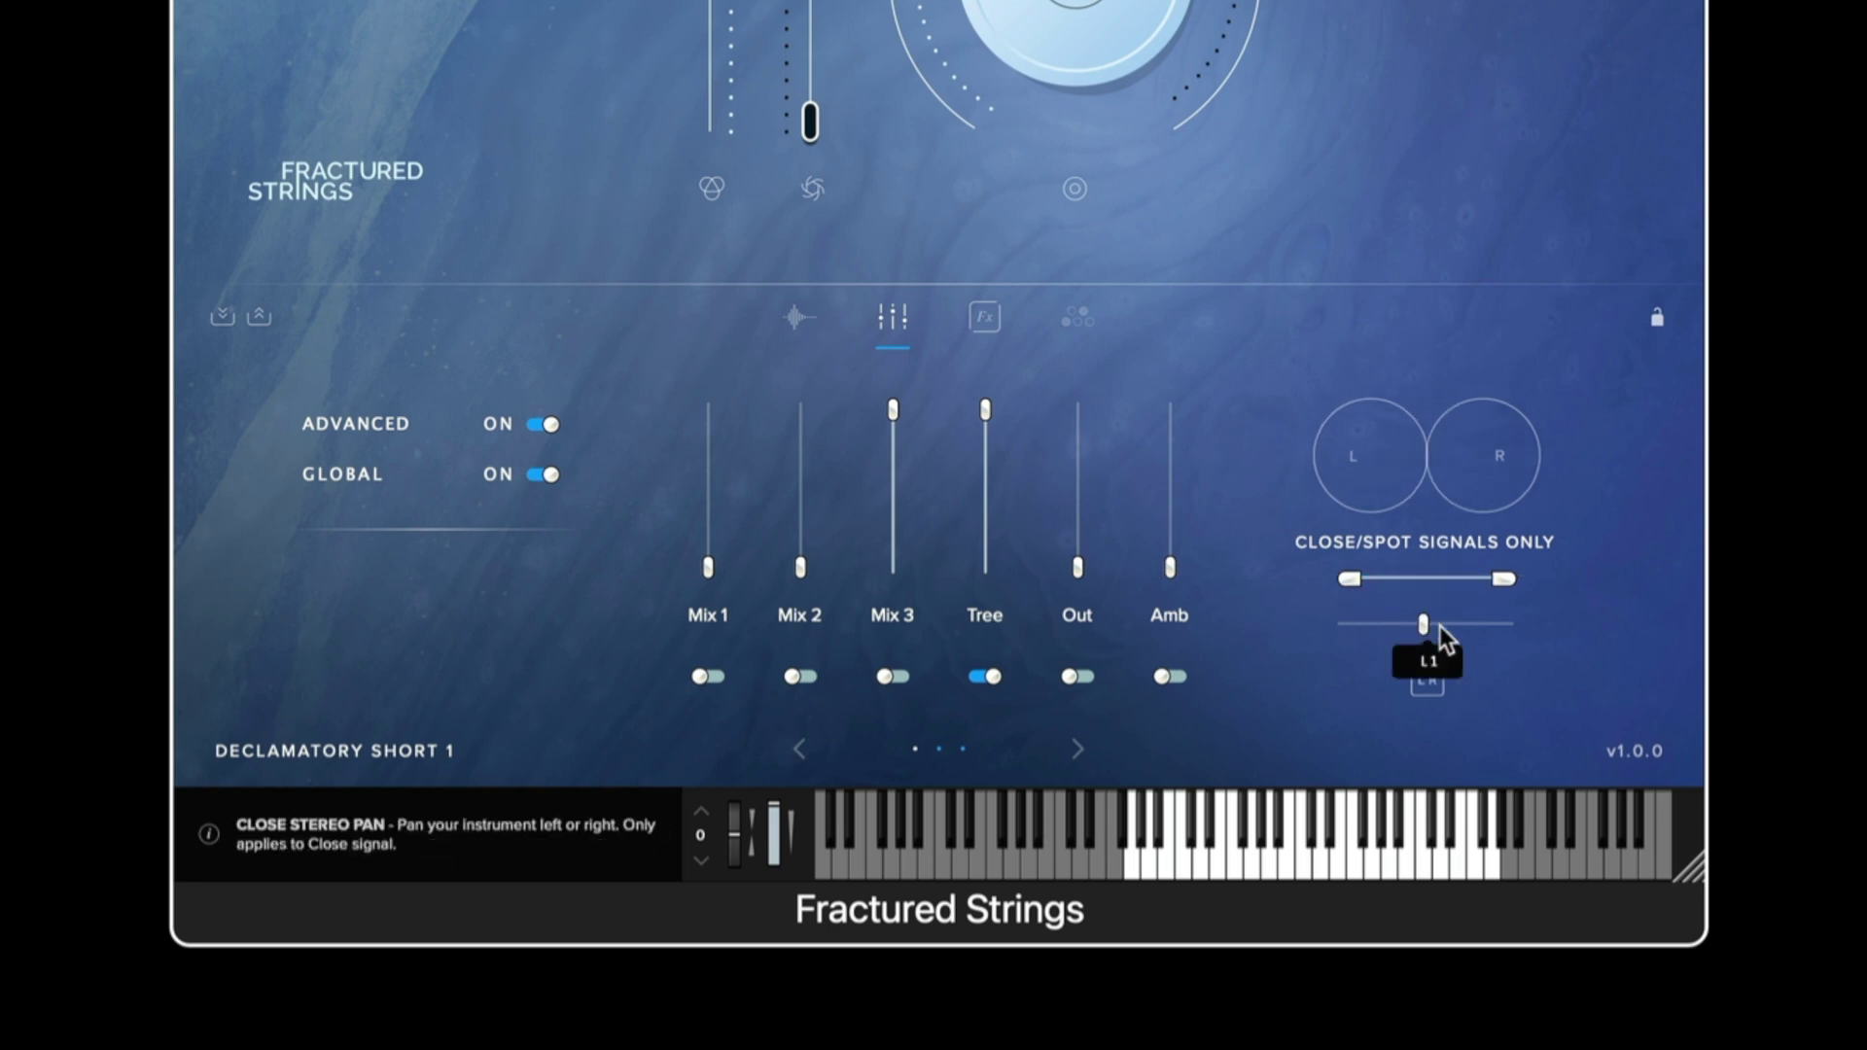
left_click_drag(1426, 621, 1431, 626)
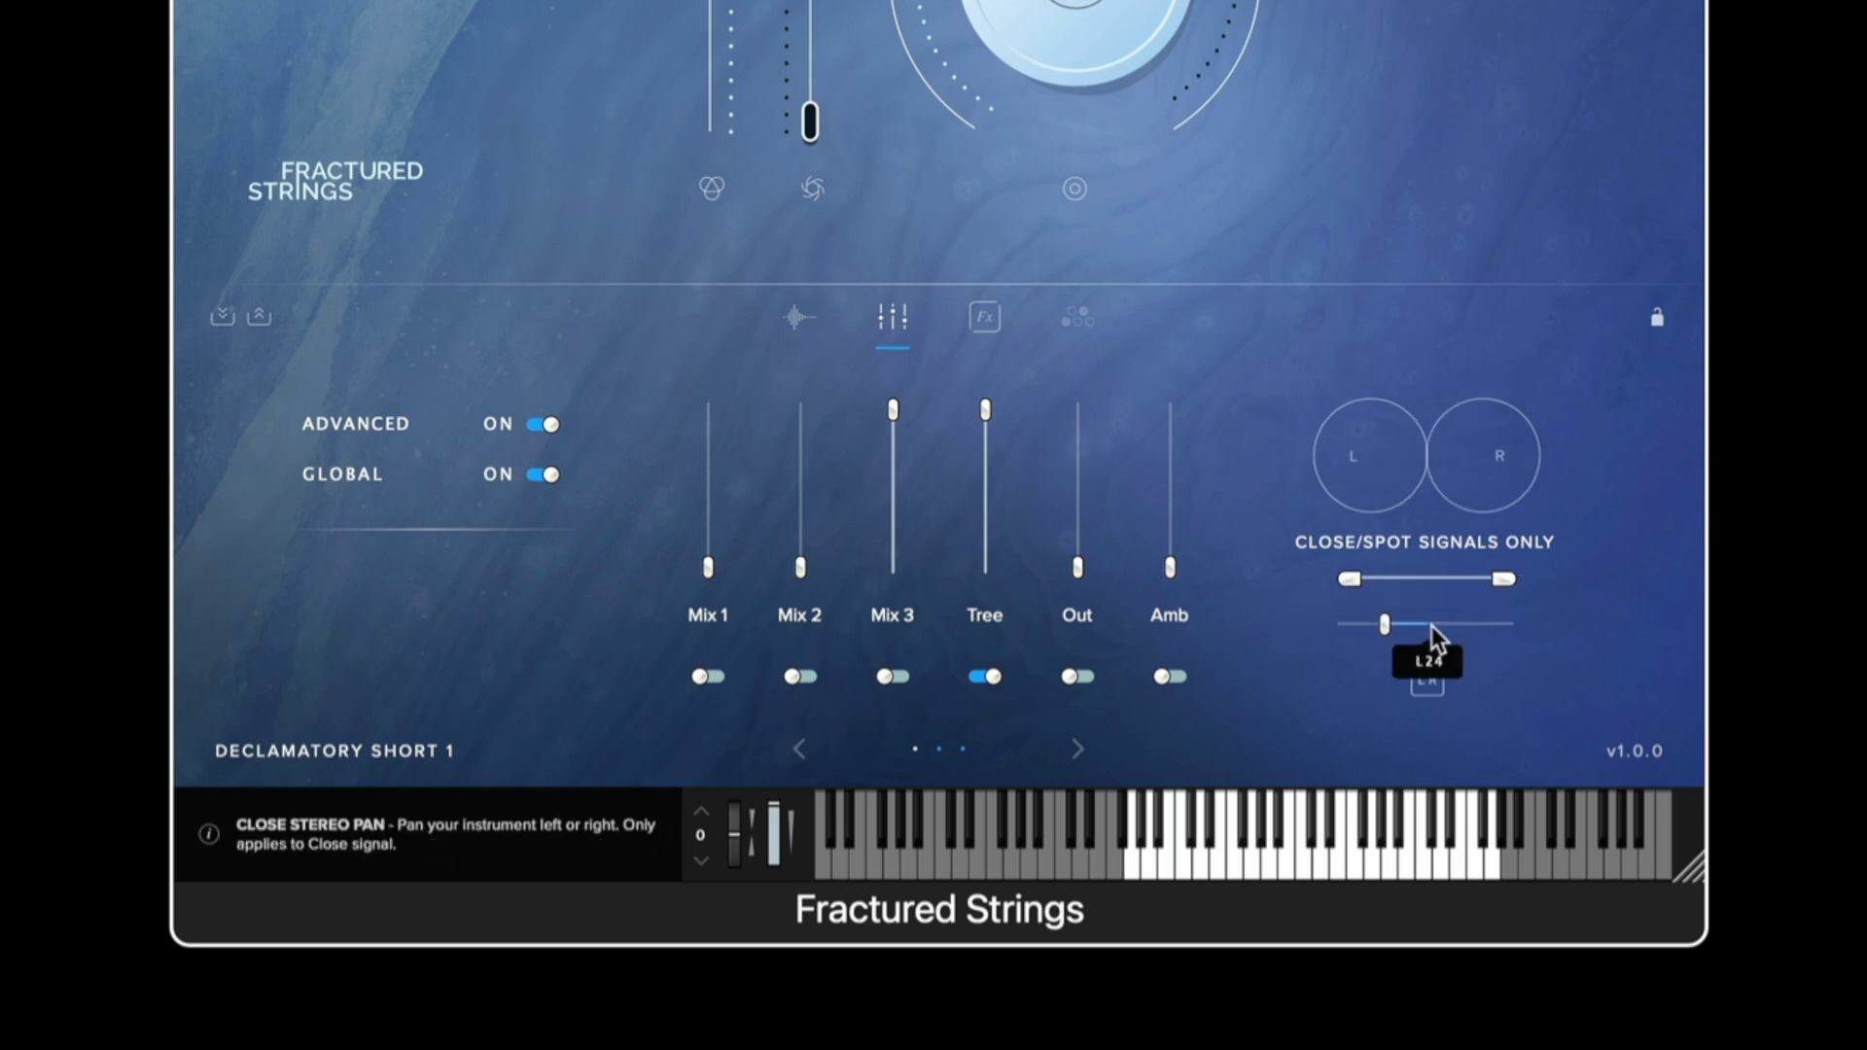
left_click(1429, 680)
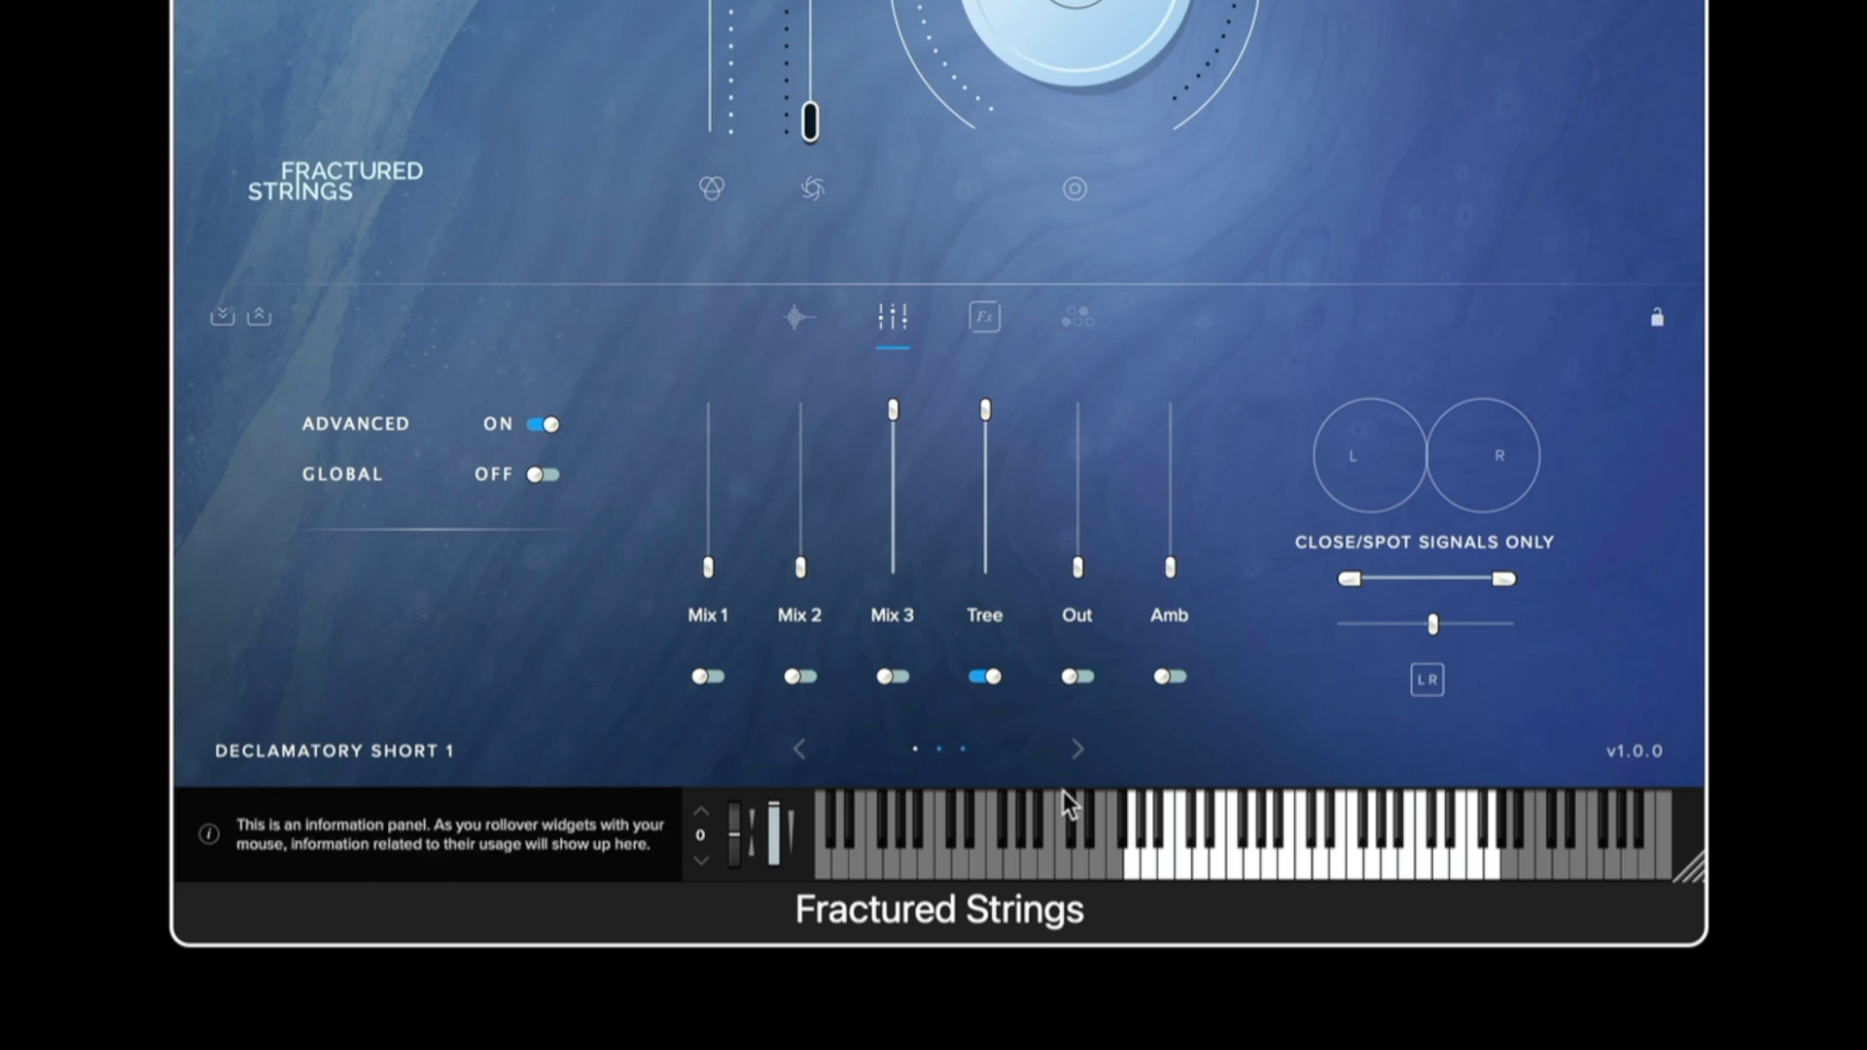
left_click(1078, 748)
left_click(1076, 748)
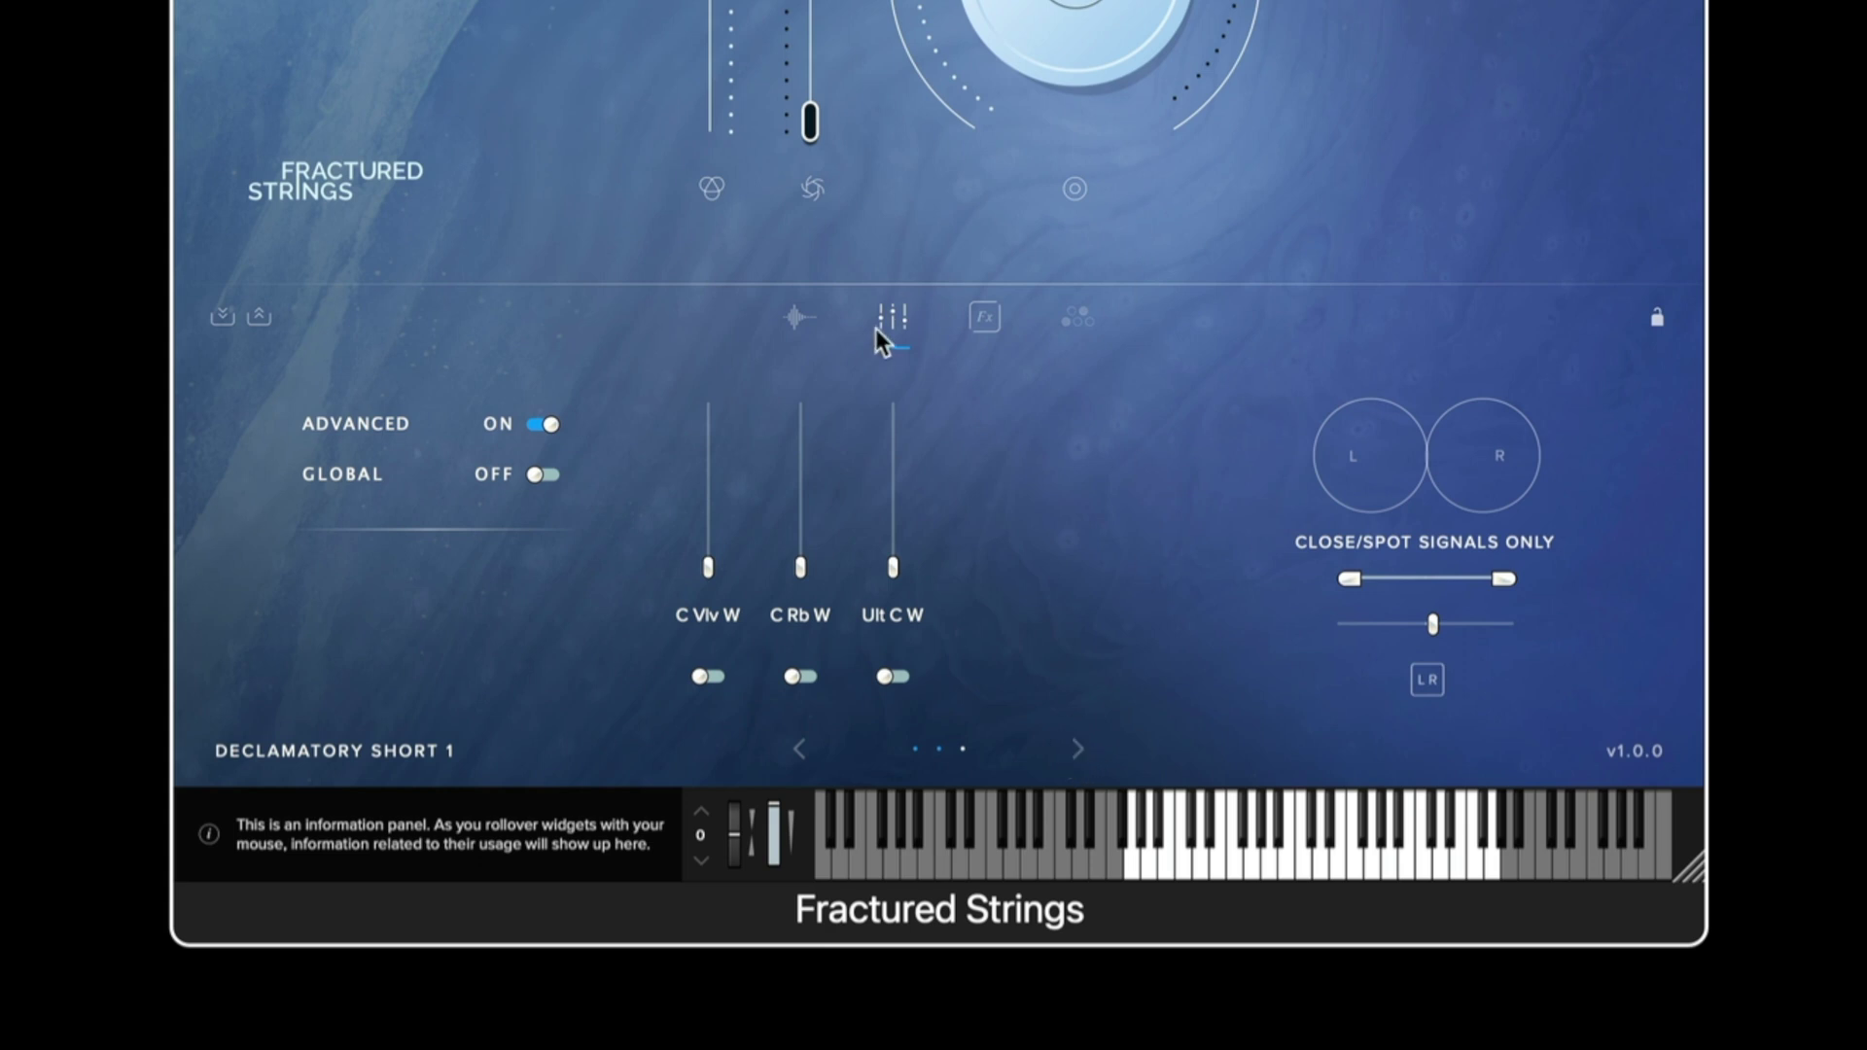
On the effects page, set Reverb to 77% and Tightness from 0% to 100%
left_click(977, 319)
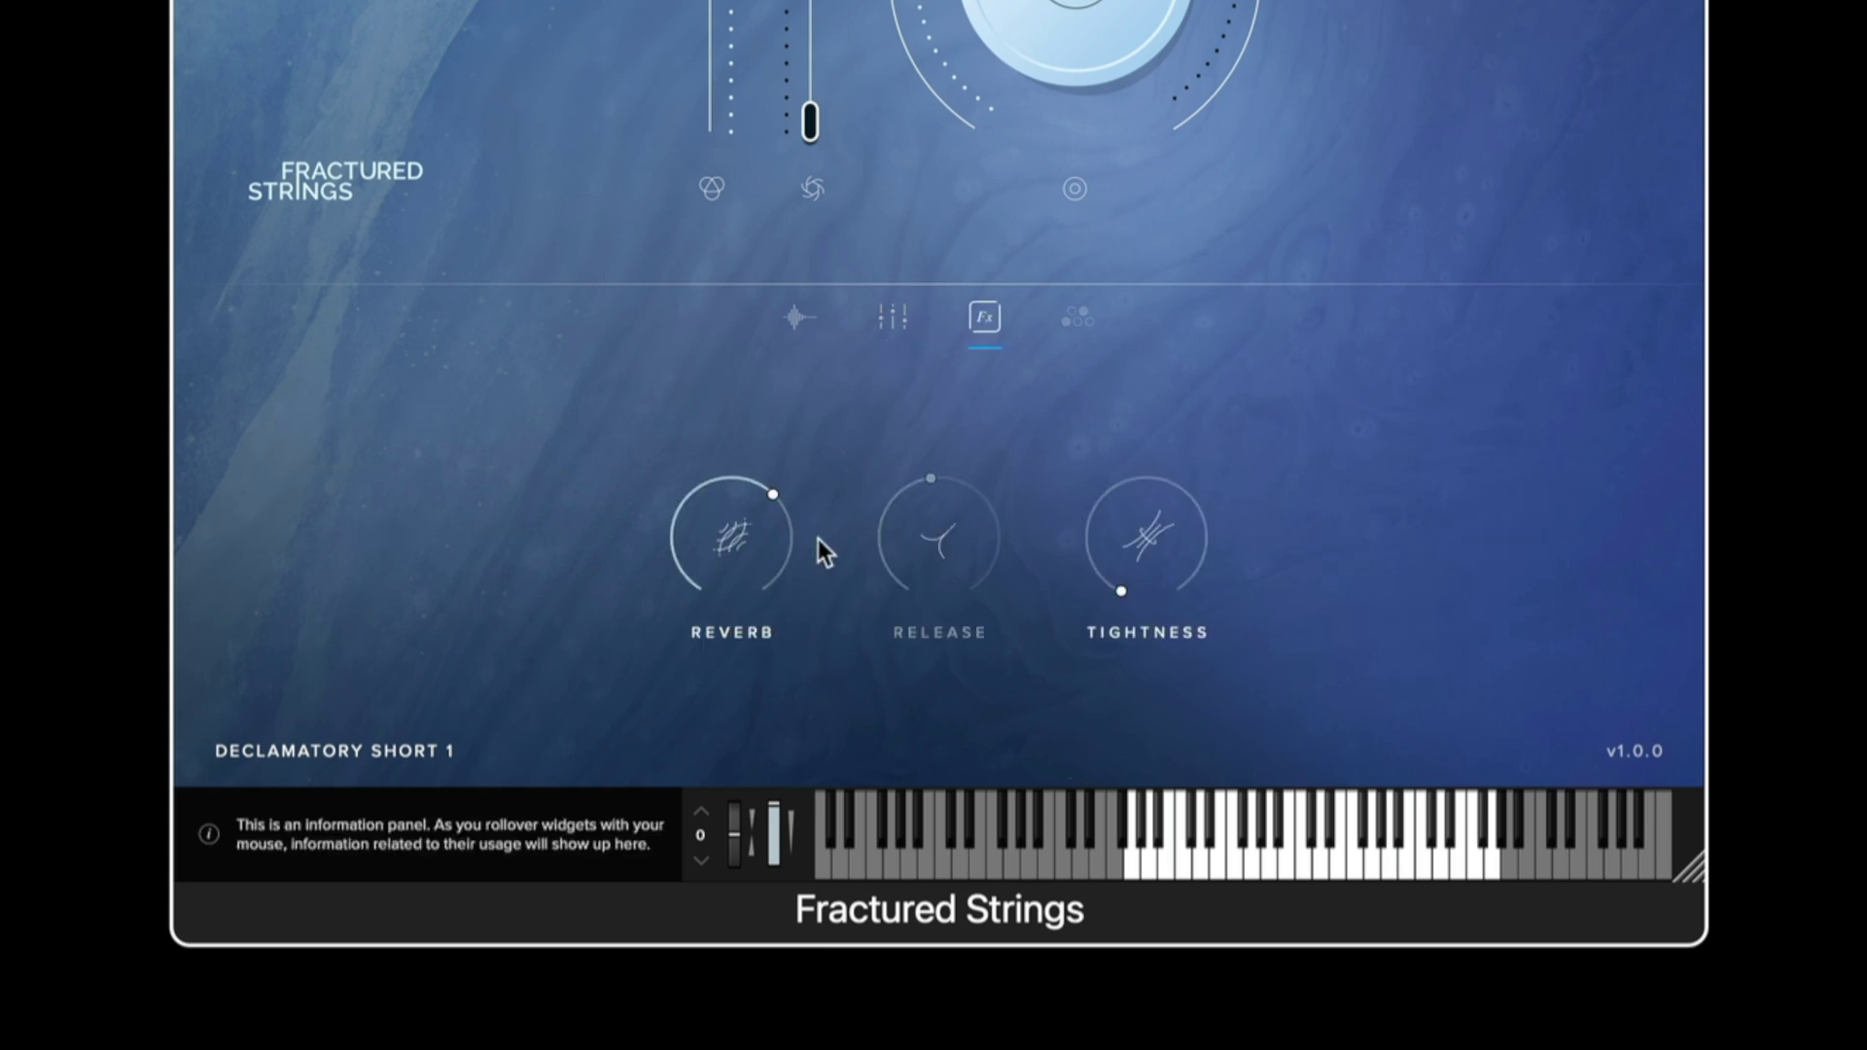
mouse_move(769, 515)
left_click_drag(725, 498, 699, 572)
mouse_move(1130, 598)
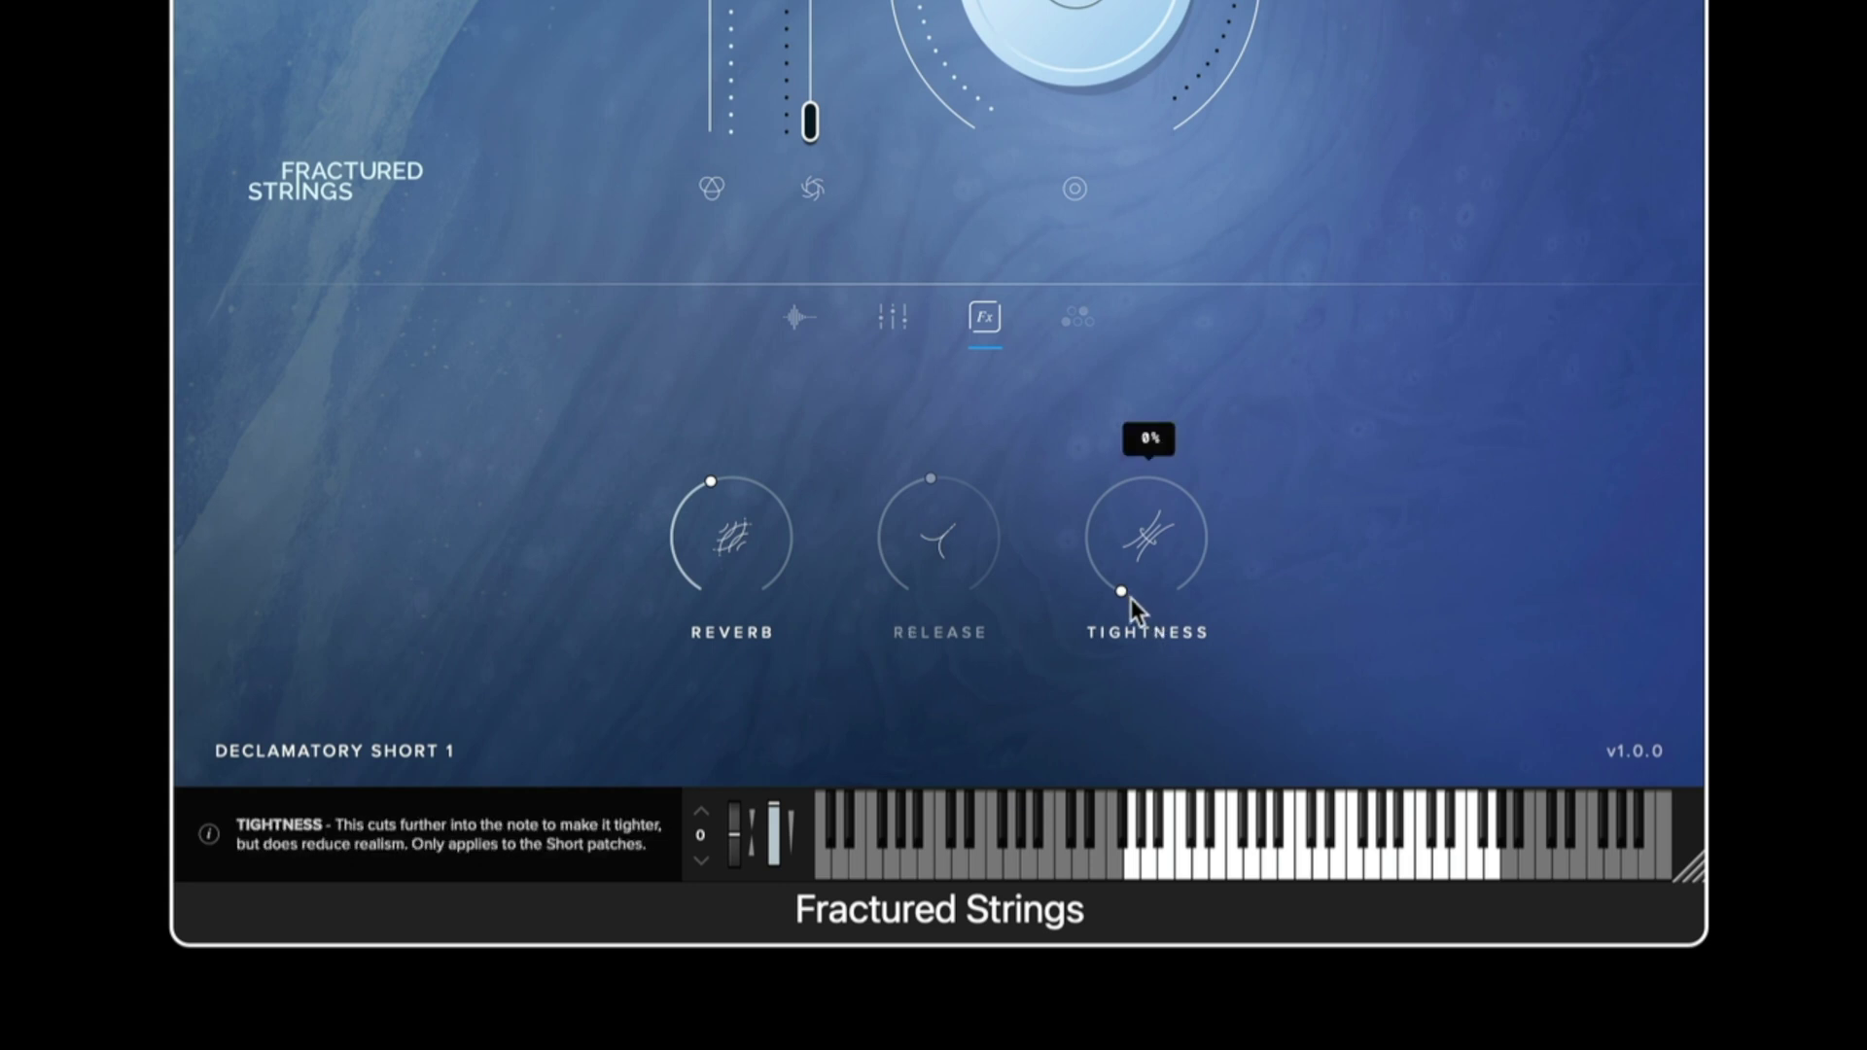
left_click_drag(1130, 598, 1118, 130)
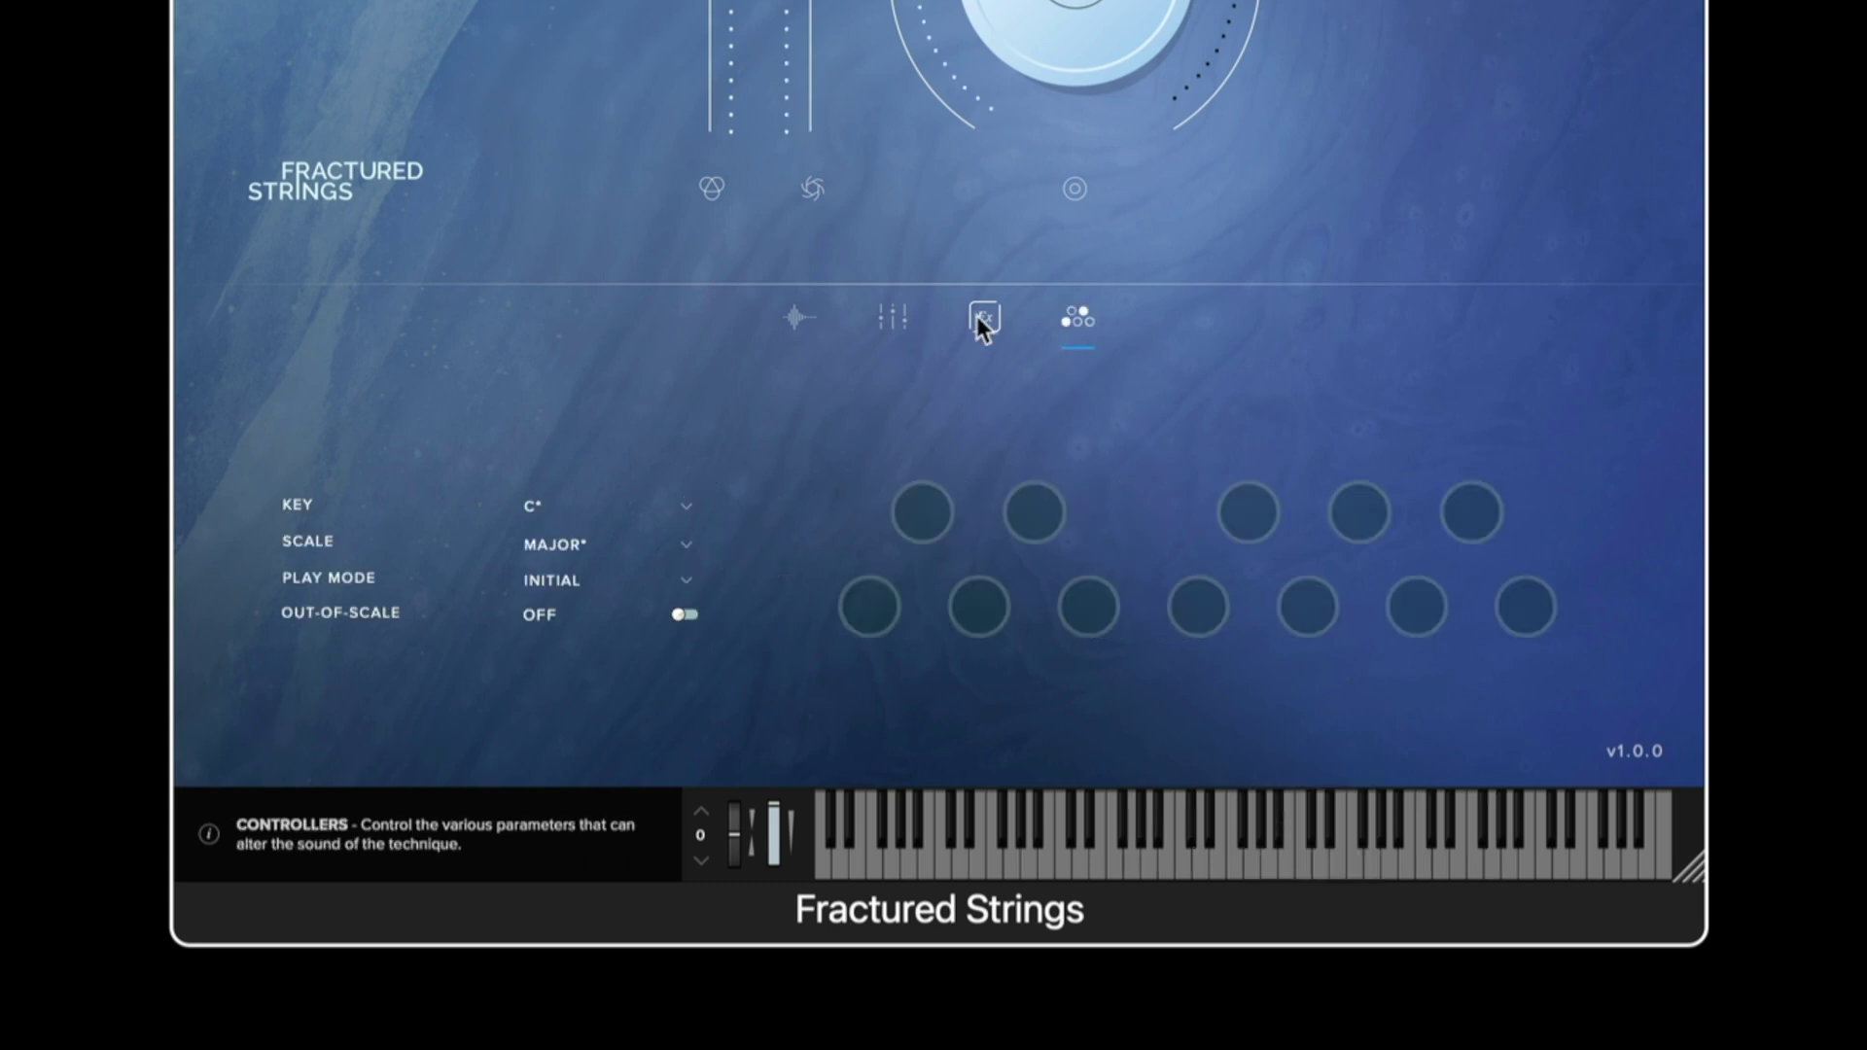
Open the Celli - Dispersals scale mode page and, after trying D and C, set key to E
left_click(983, 318)
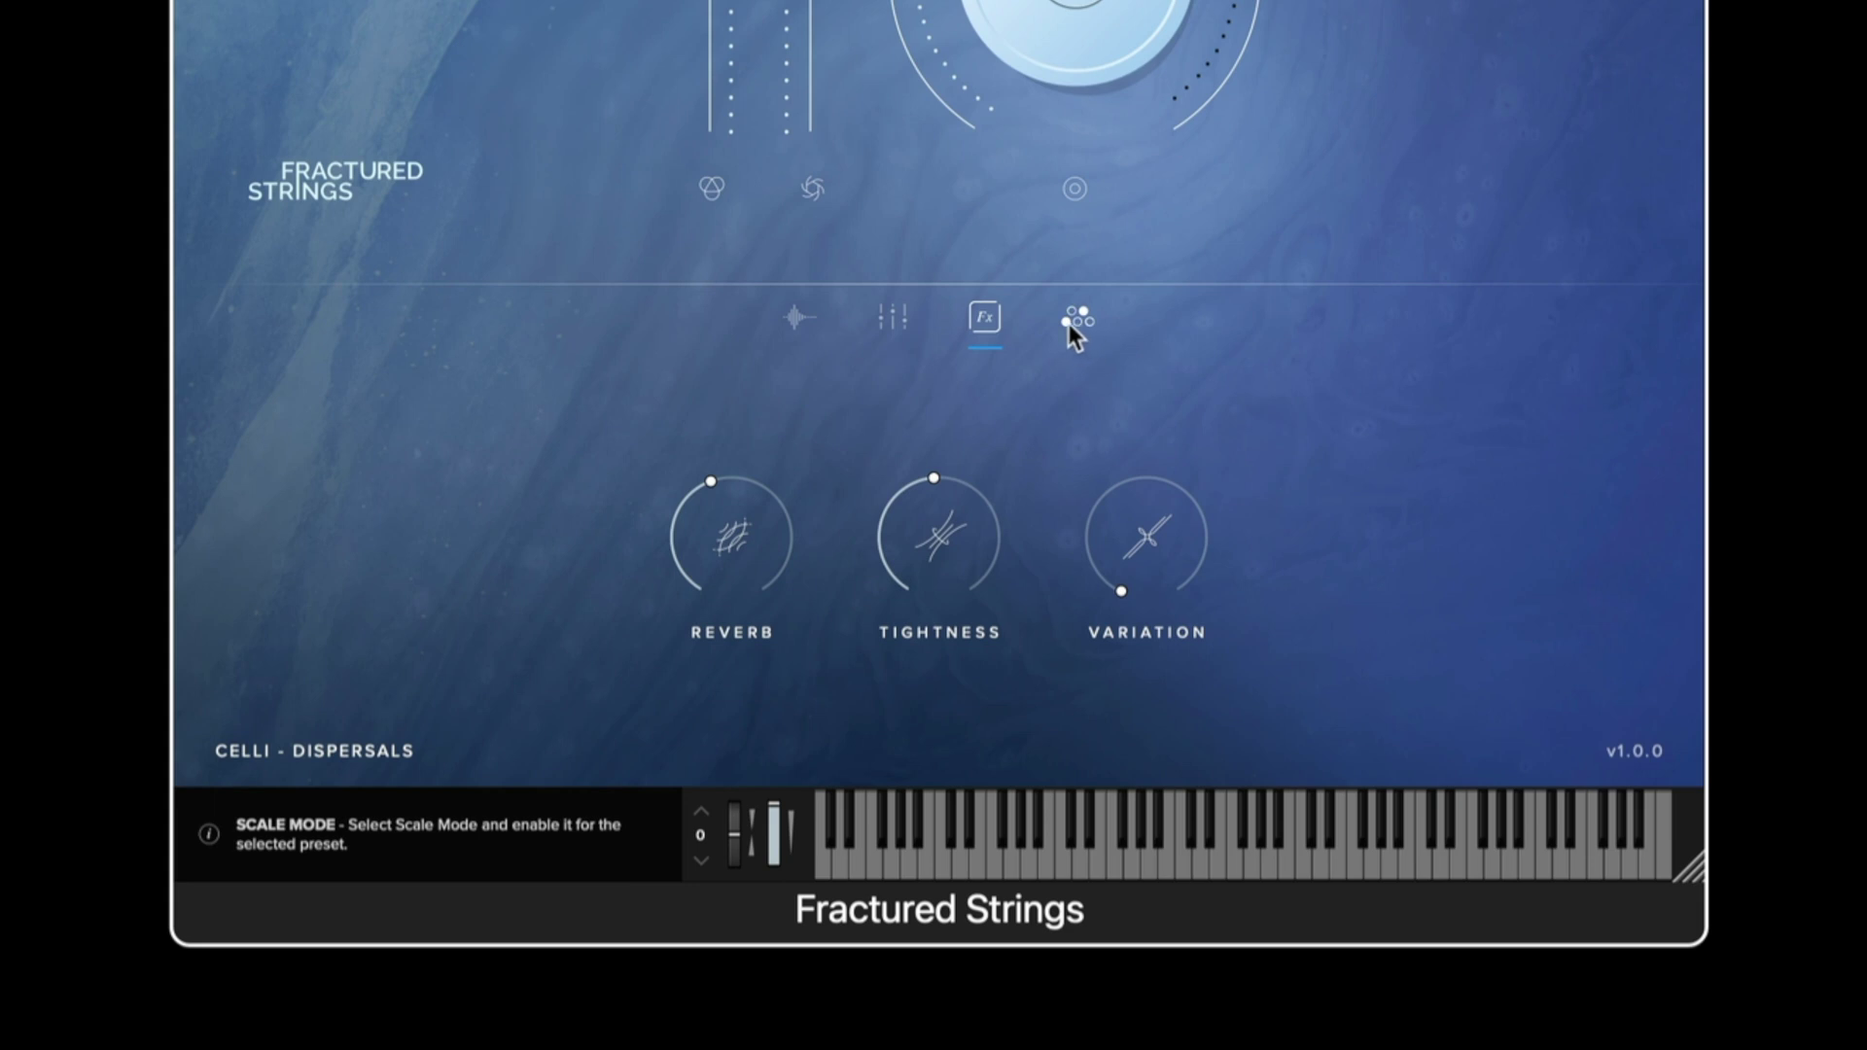
left_click(1073, 323)
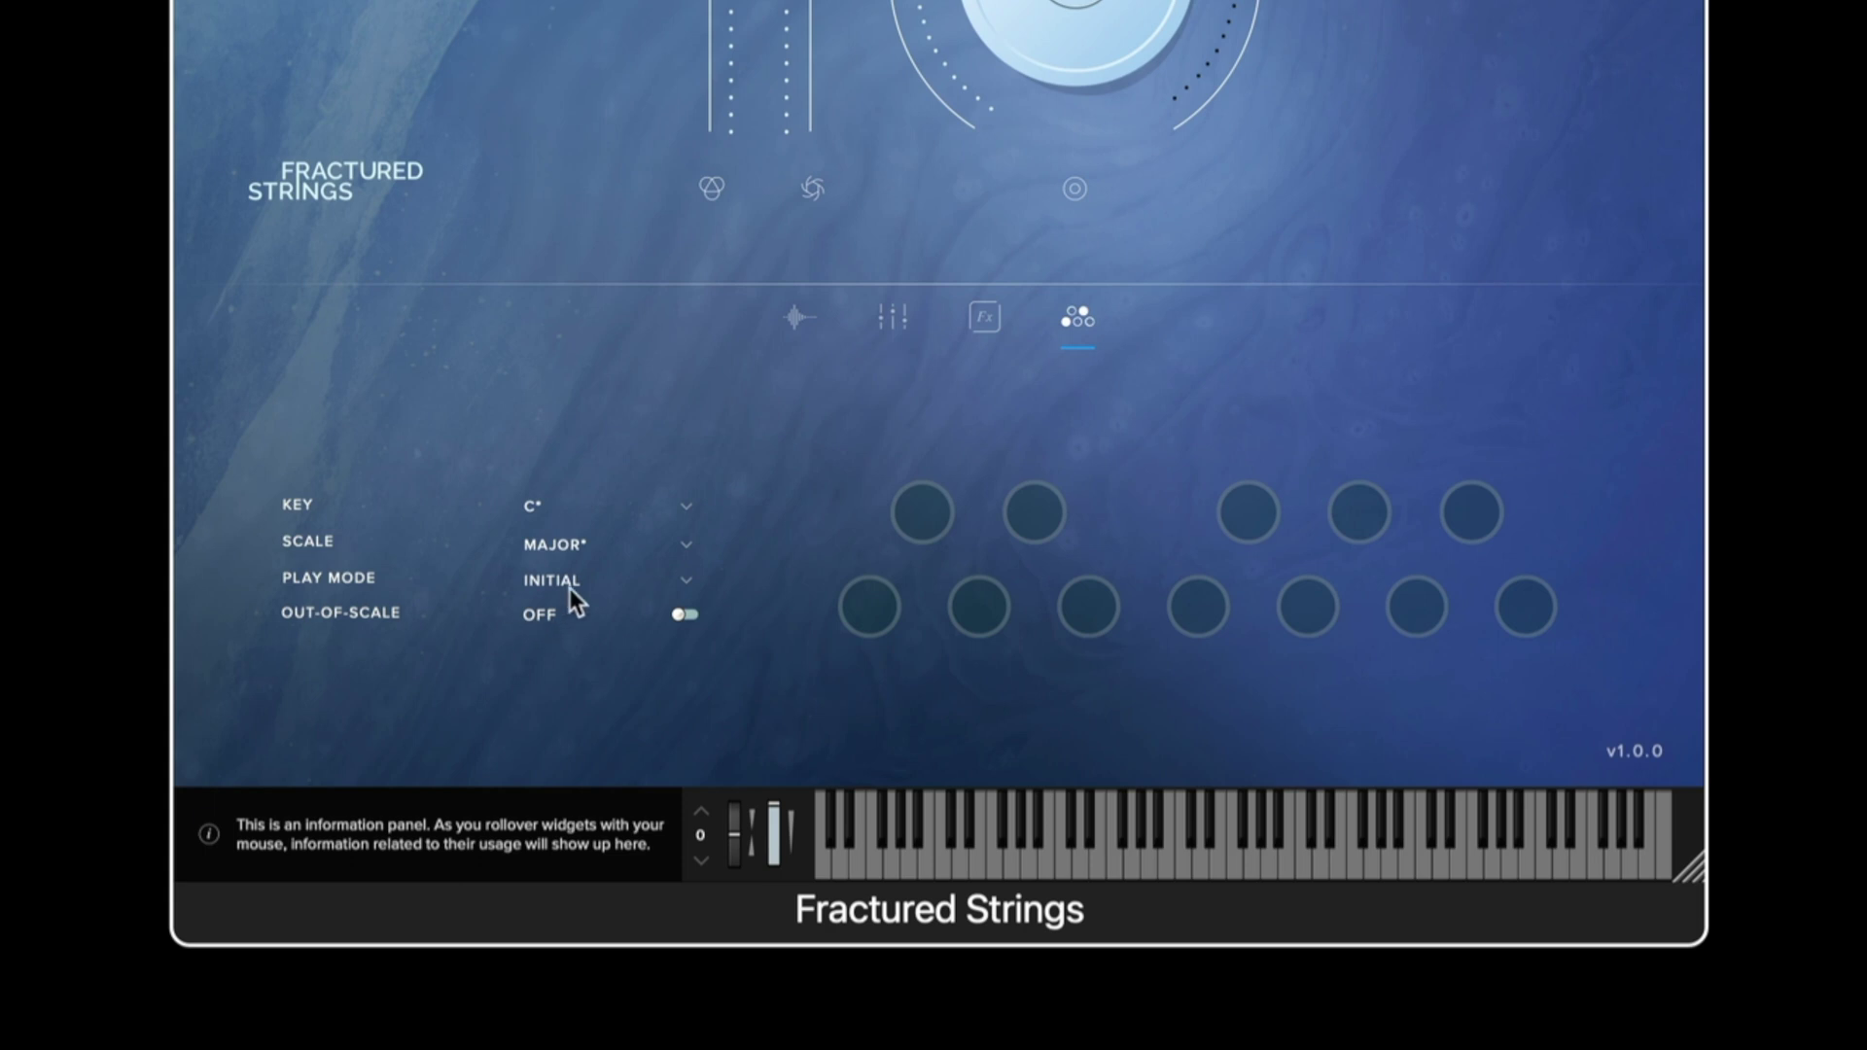
left_click(687, 506)
left_click(558, 409)
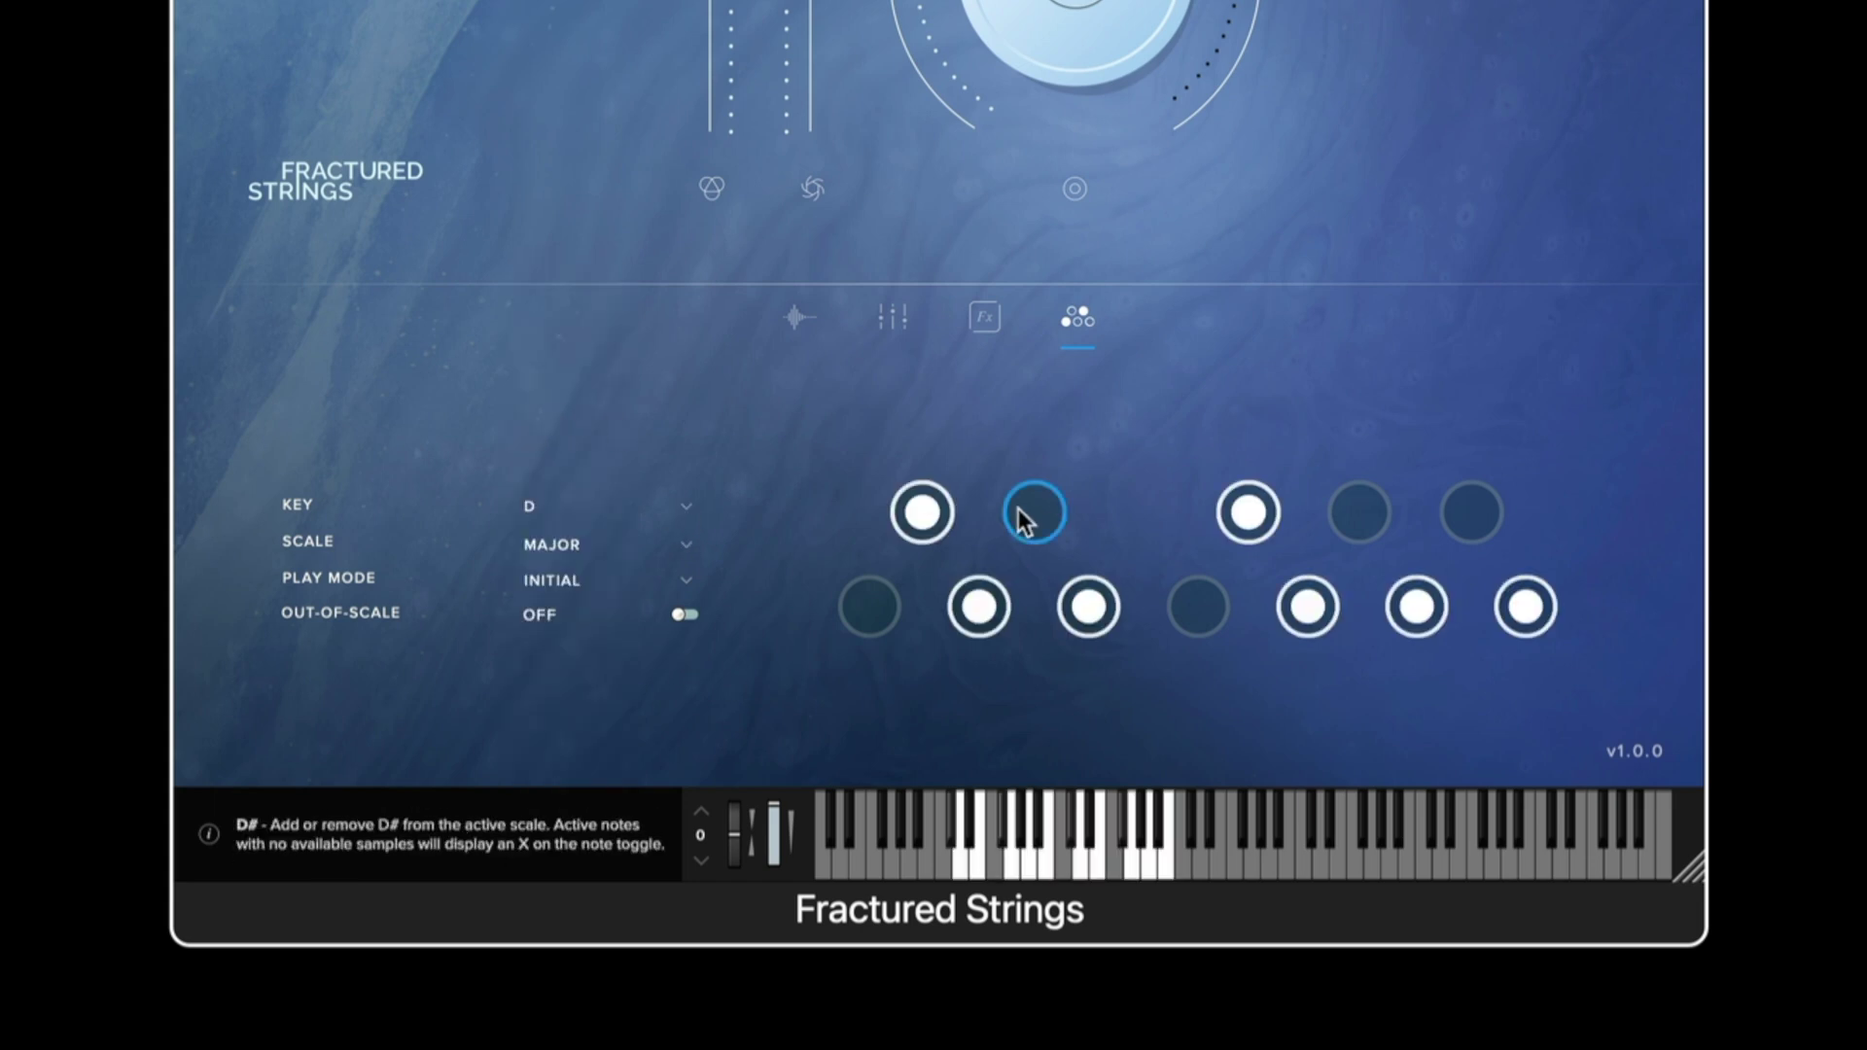
left_click(691, 504)
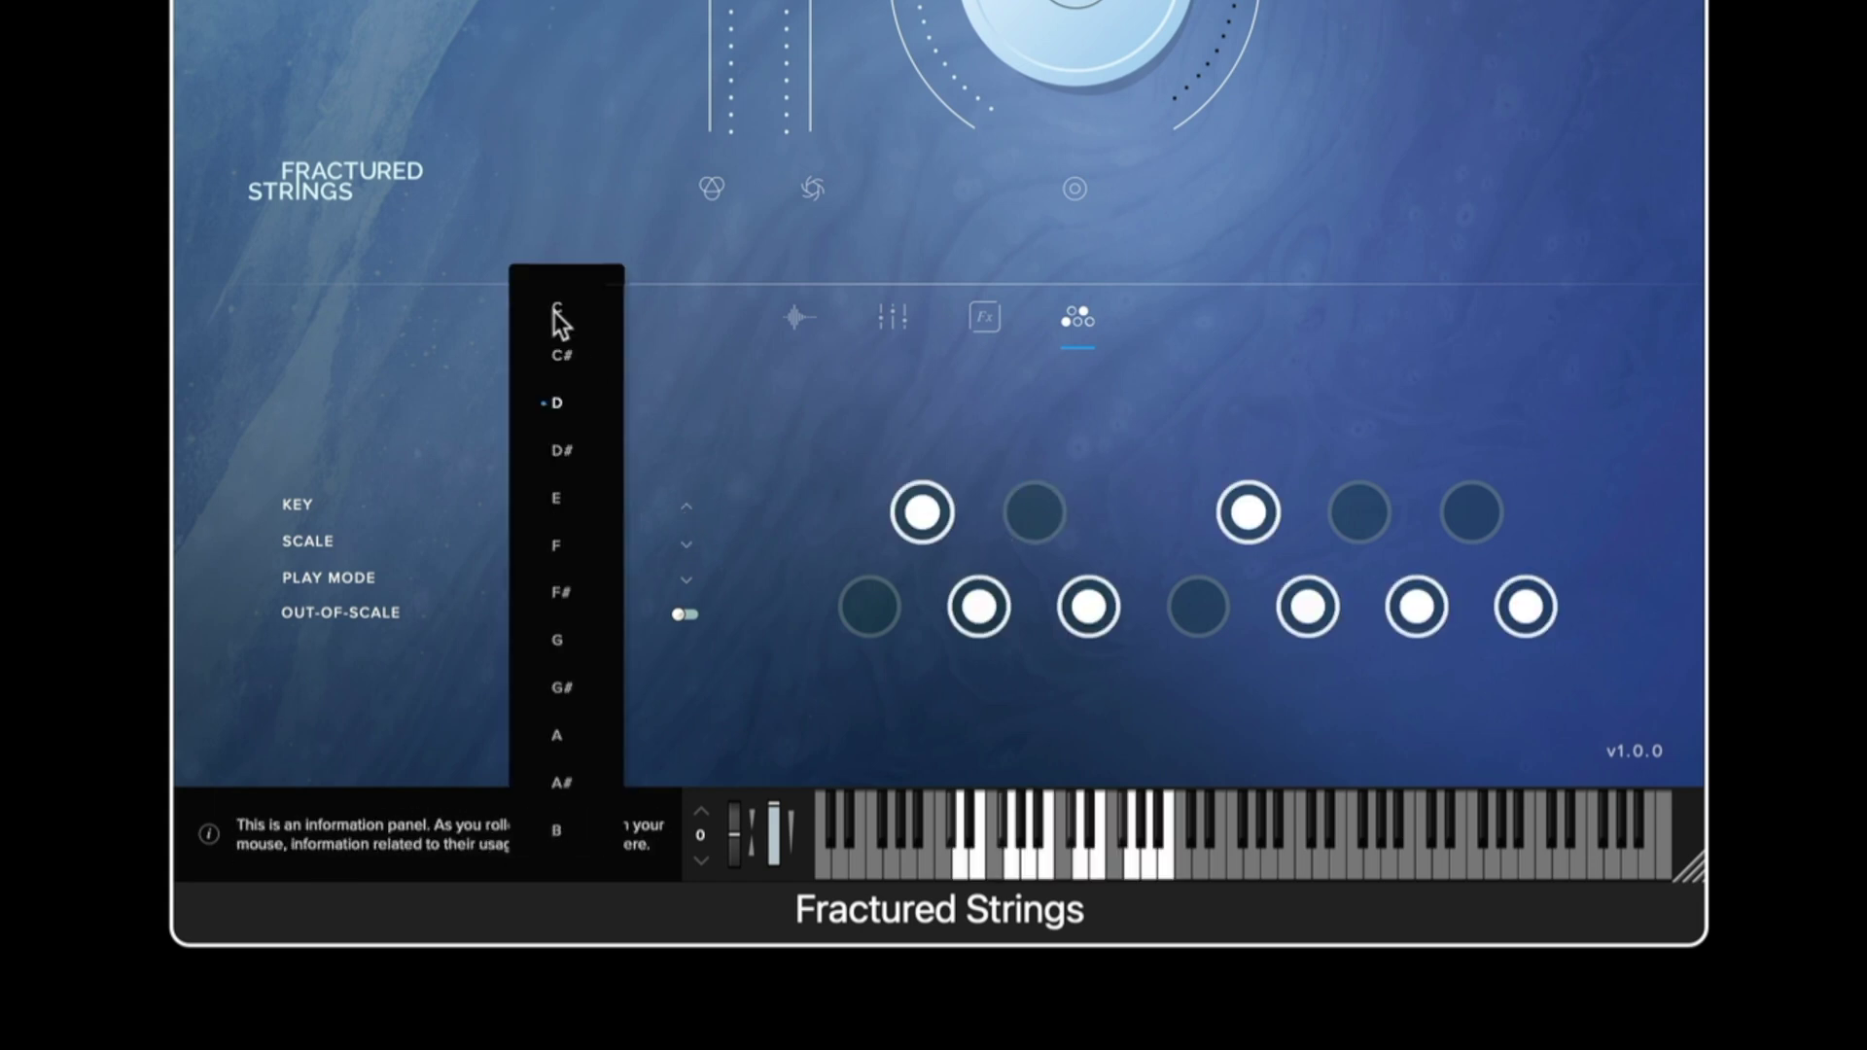
left_click(553, 311)
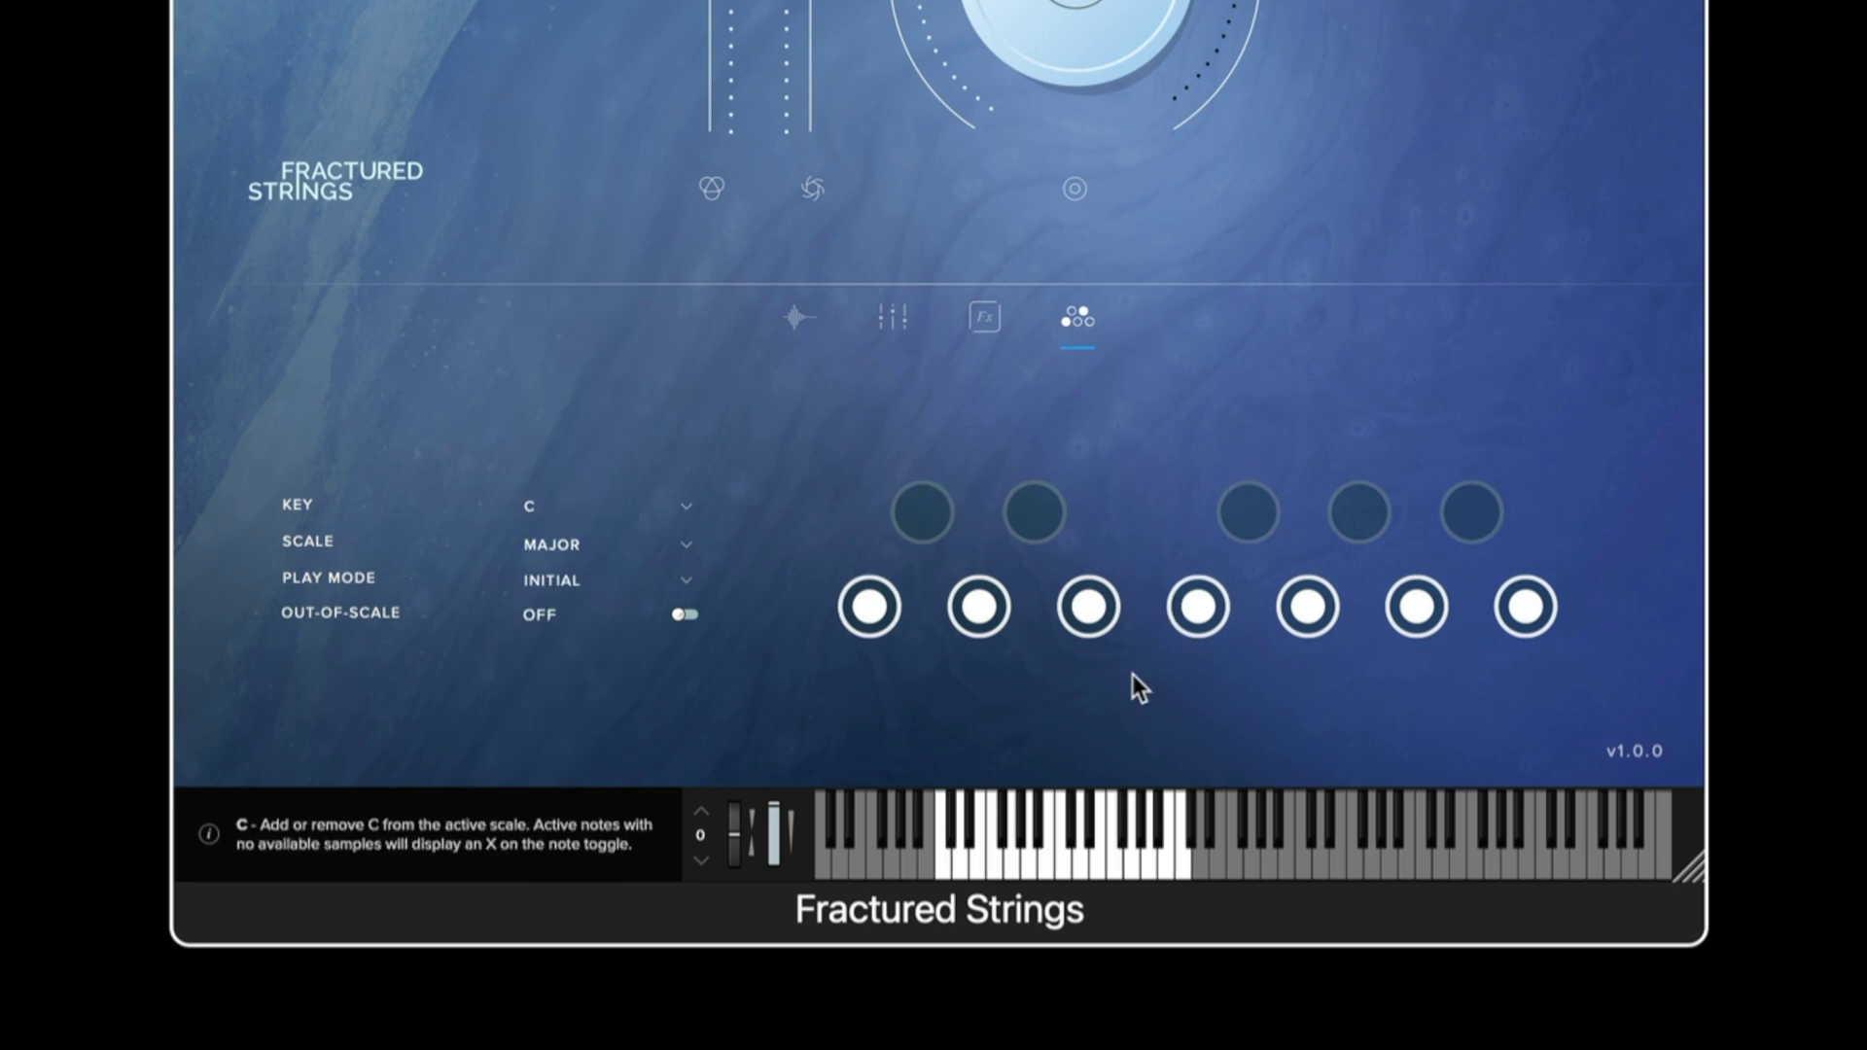
left_click(687, 505)
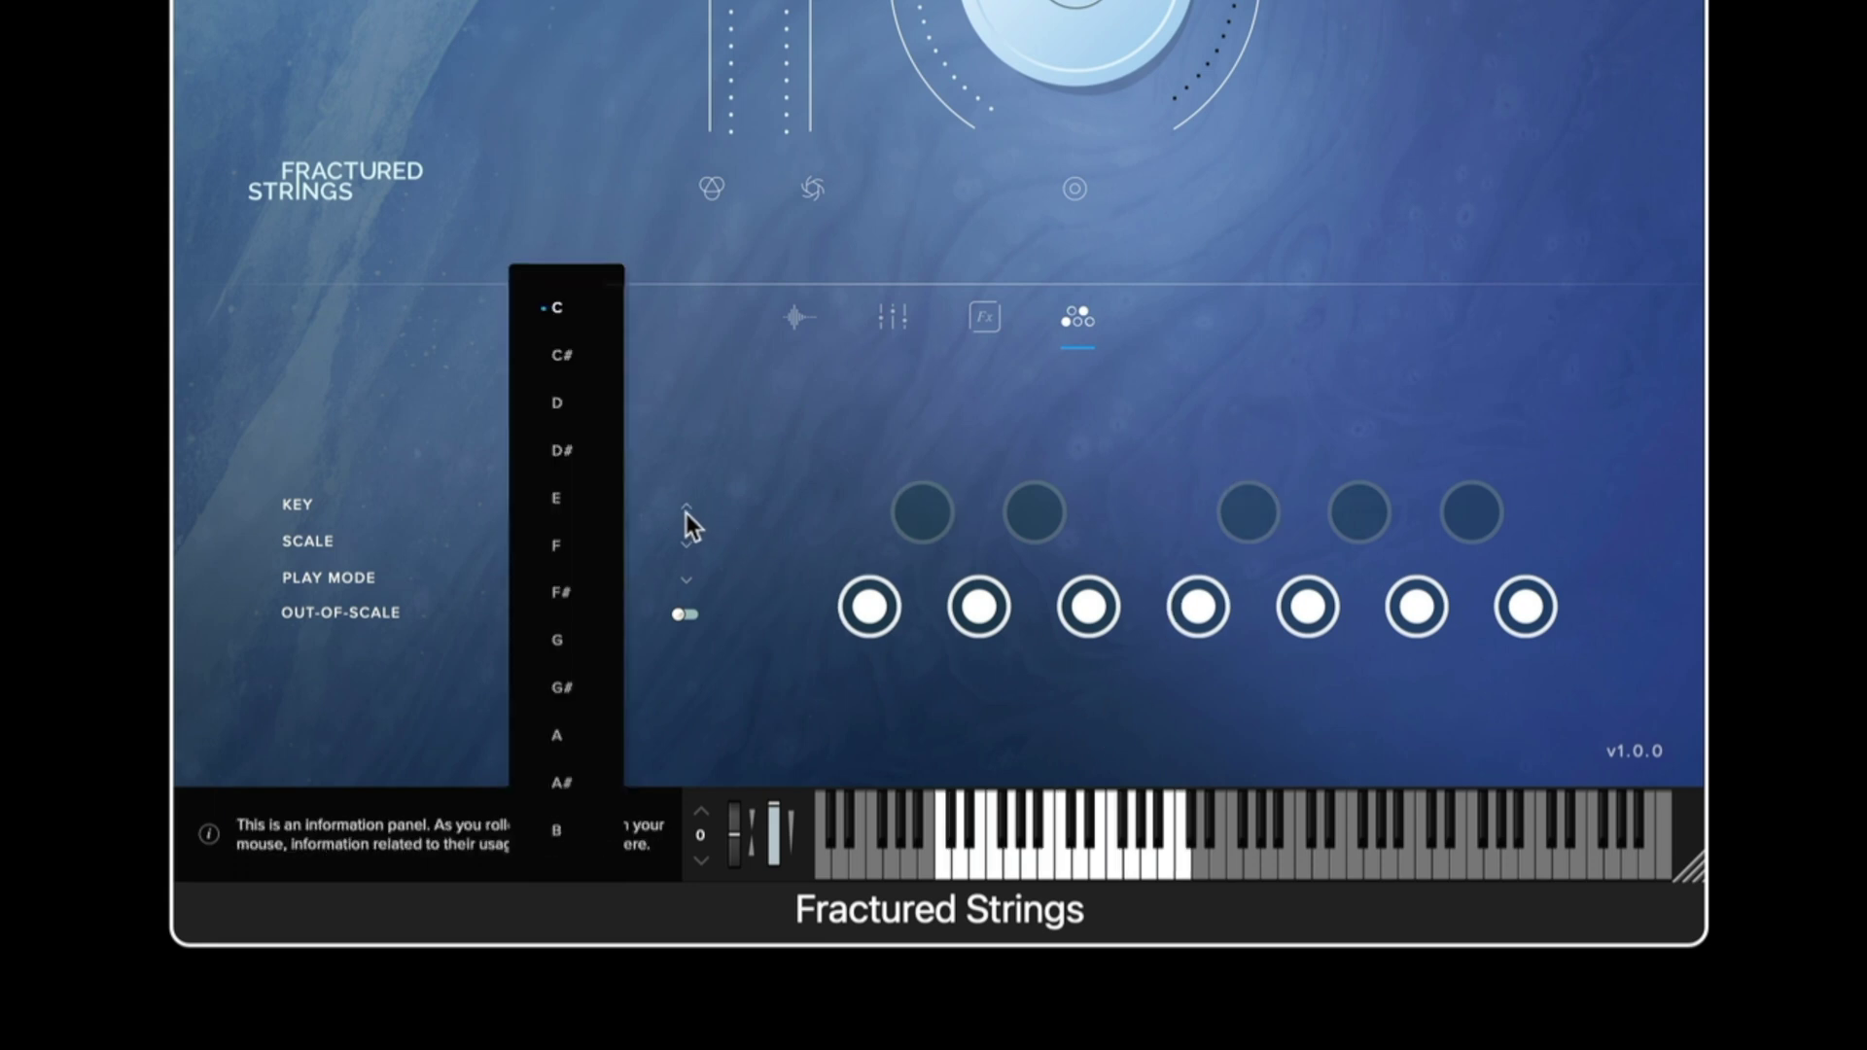
left_click(558, 498)
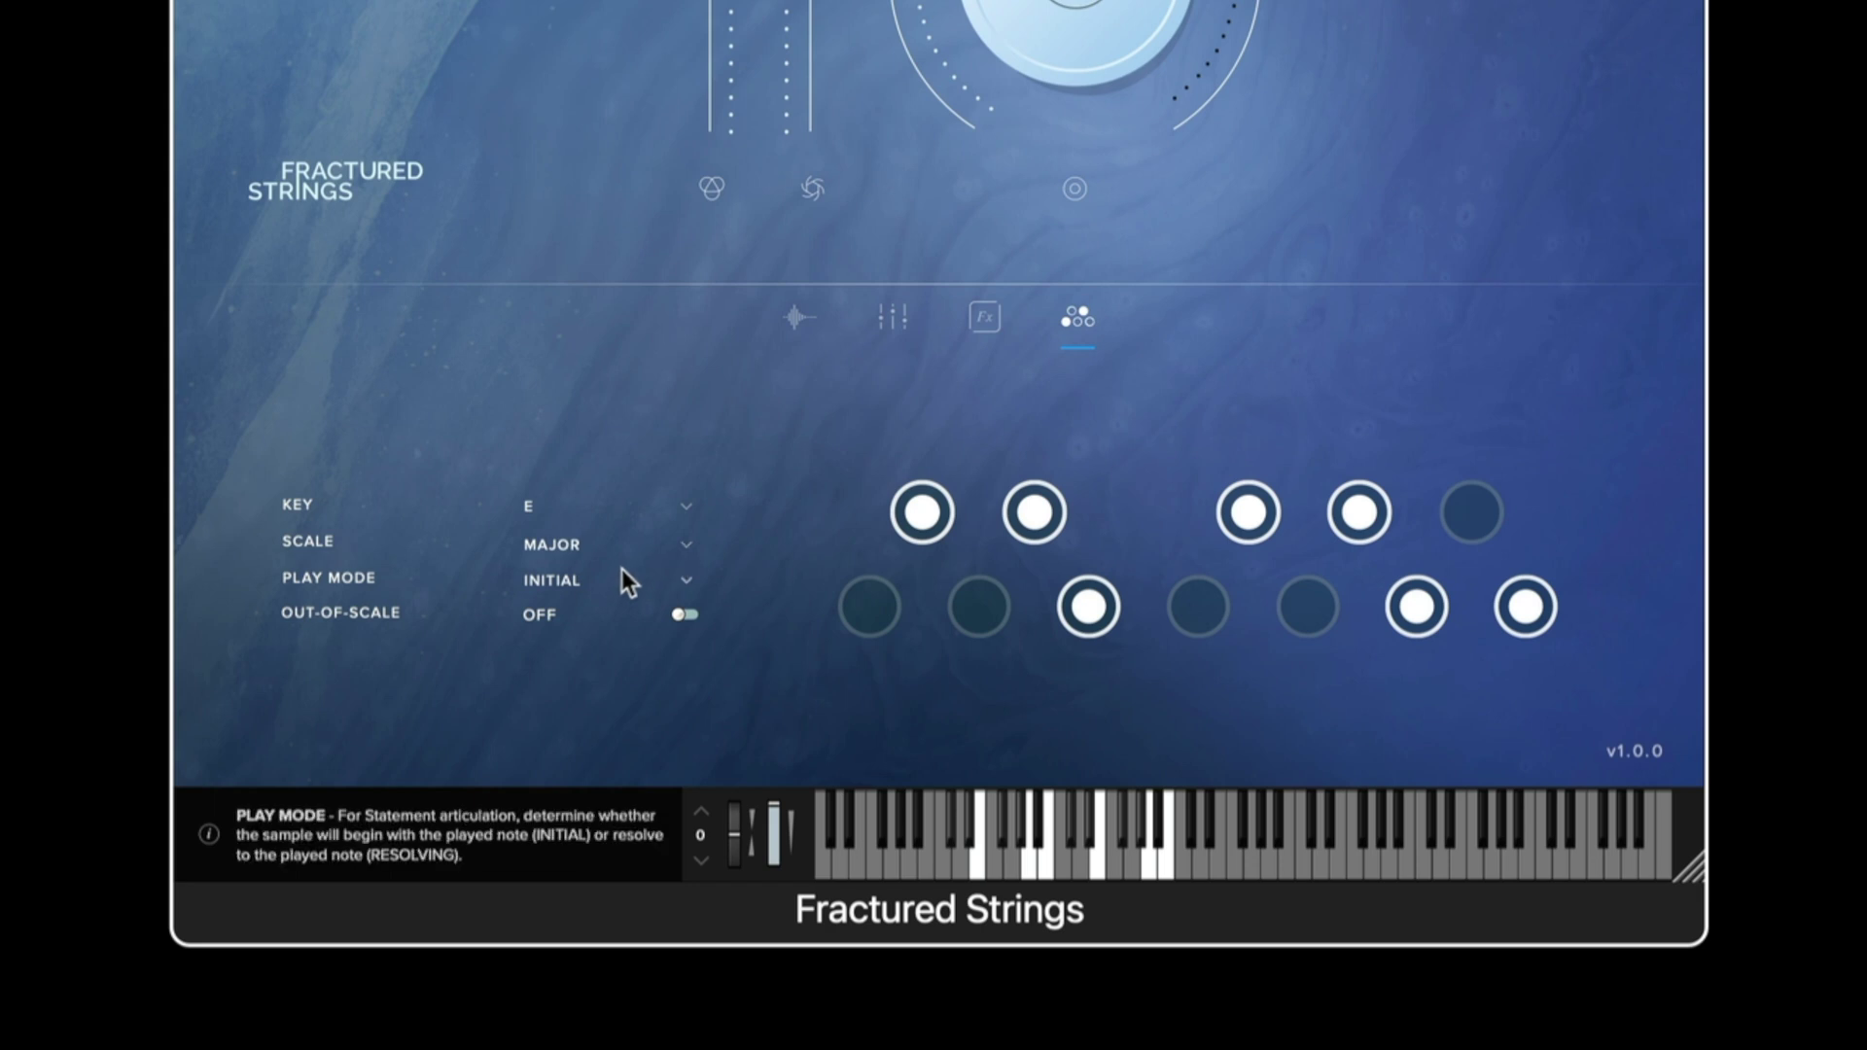
Switch the scale to Lydian and keep play mode on Initial after trying Resolving
left_click(687, 549)
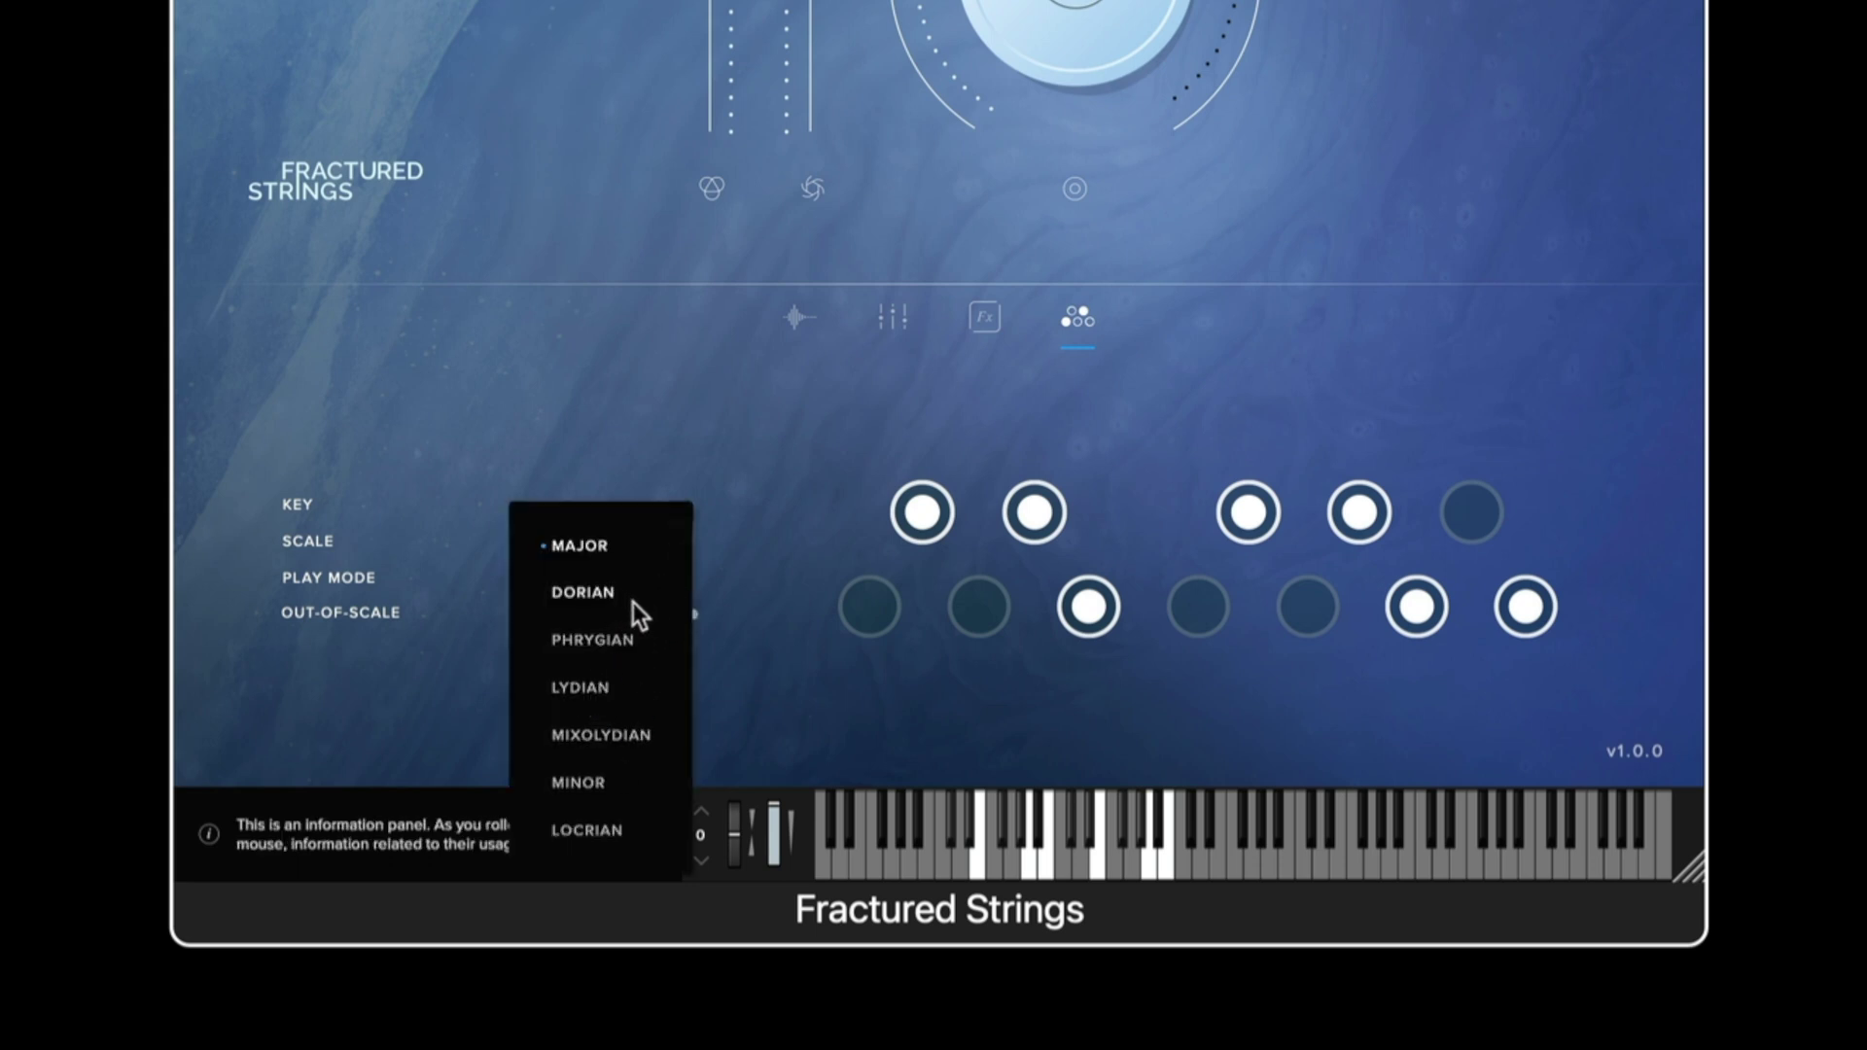
left_click(633, 687)
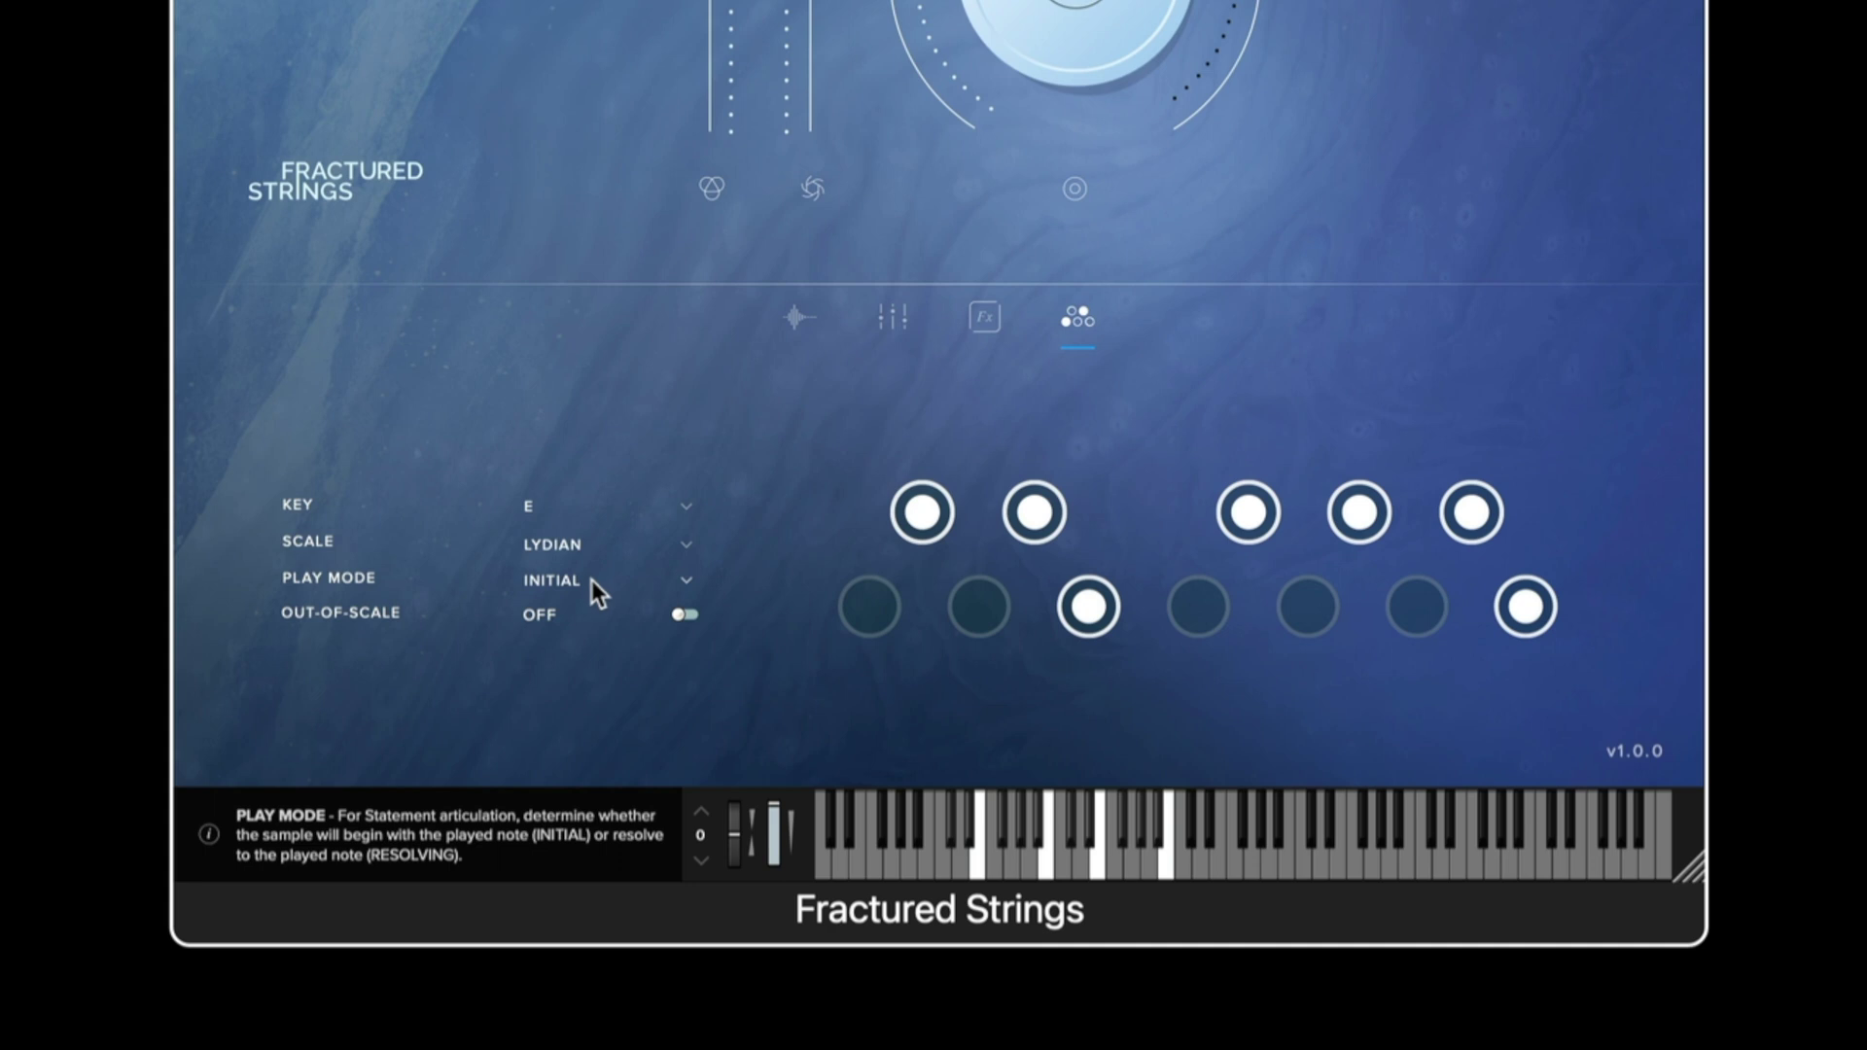
left_click(663, 583)
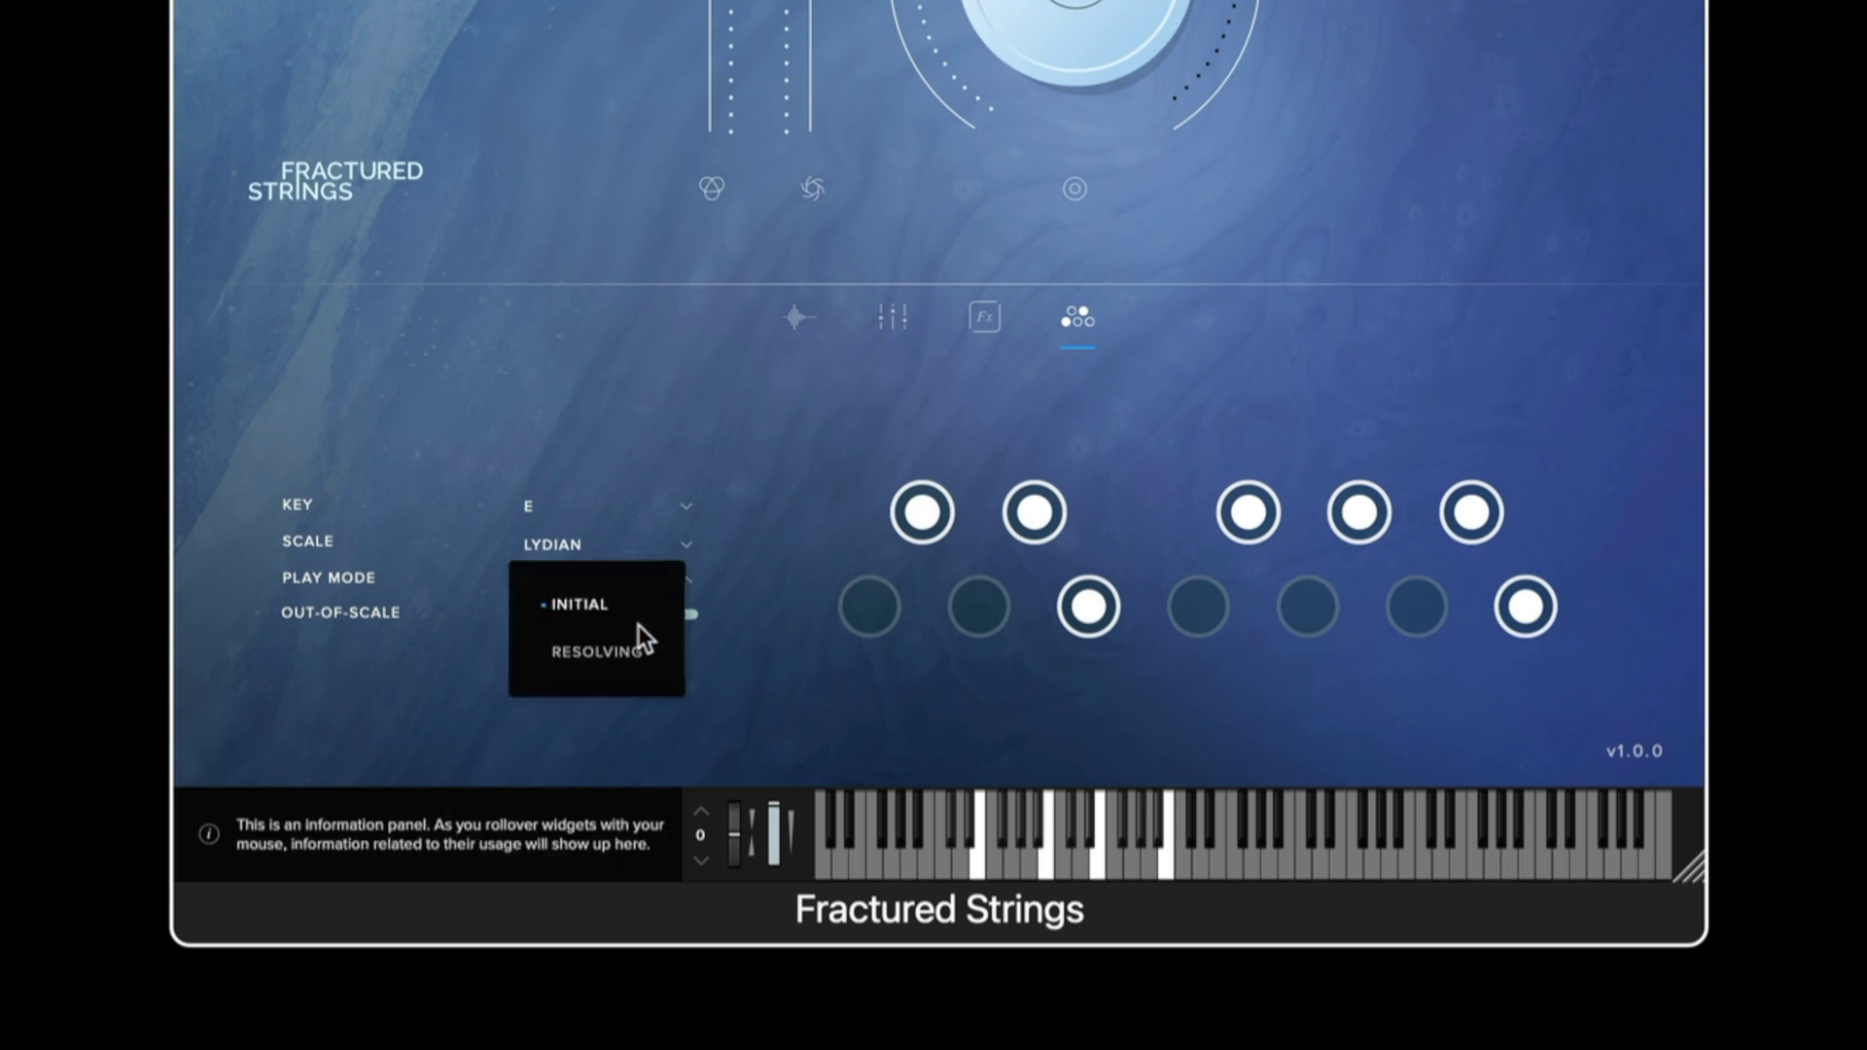
left_click(623, 658)
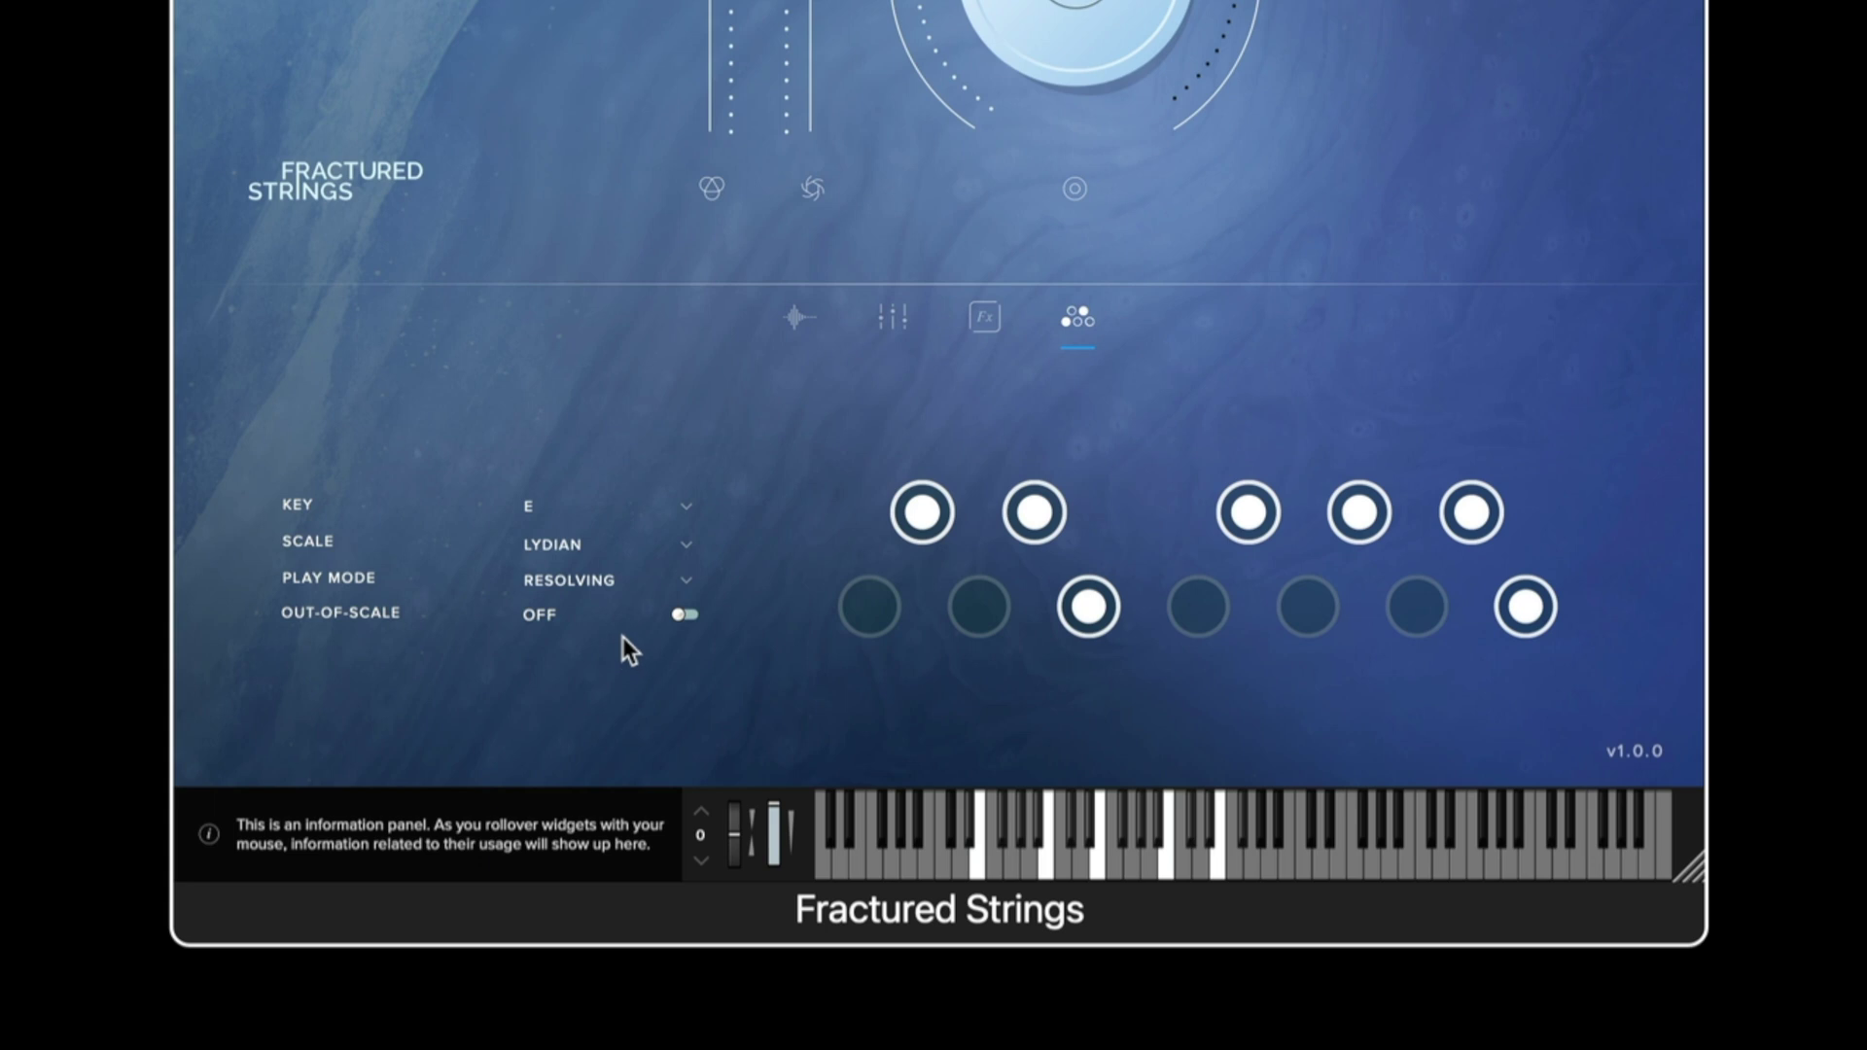
left_click(685, 578)
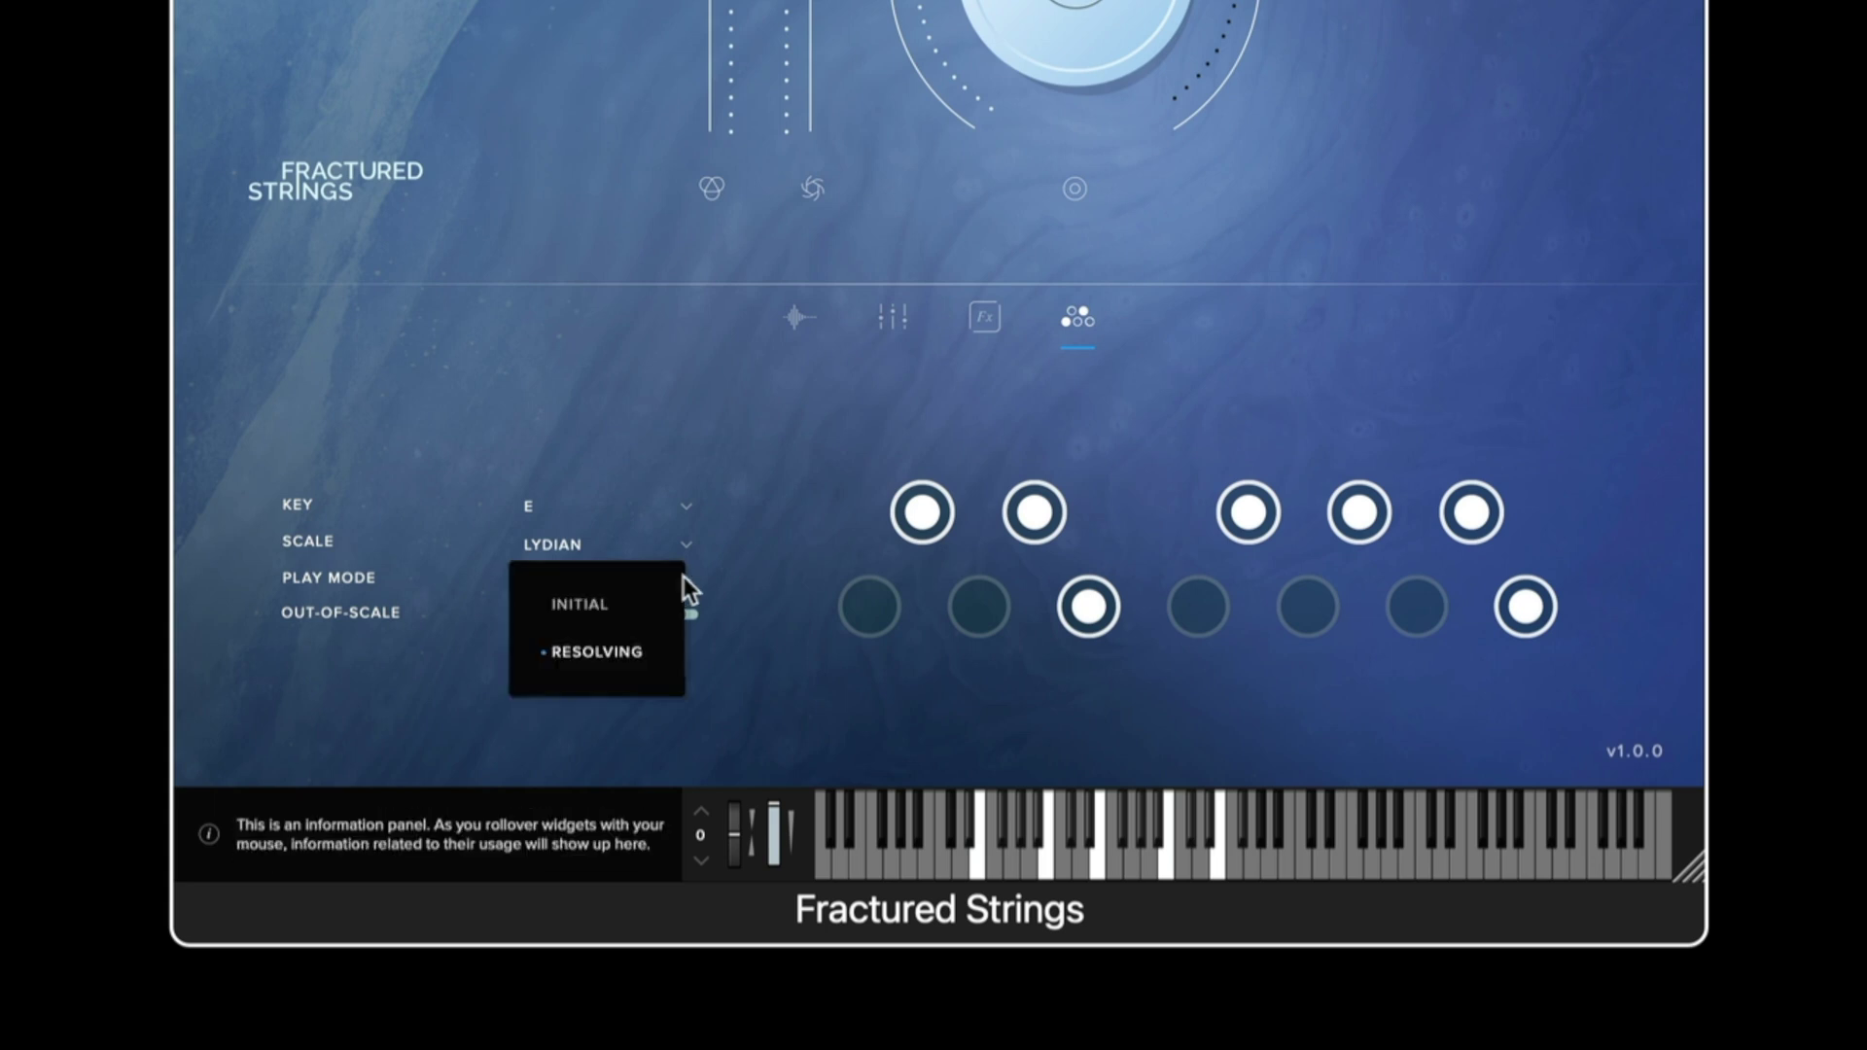
left_click(632, 611)
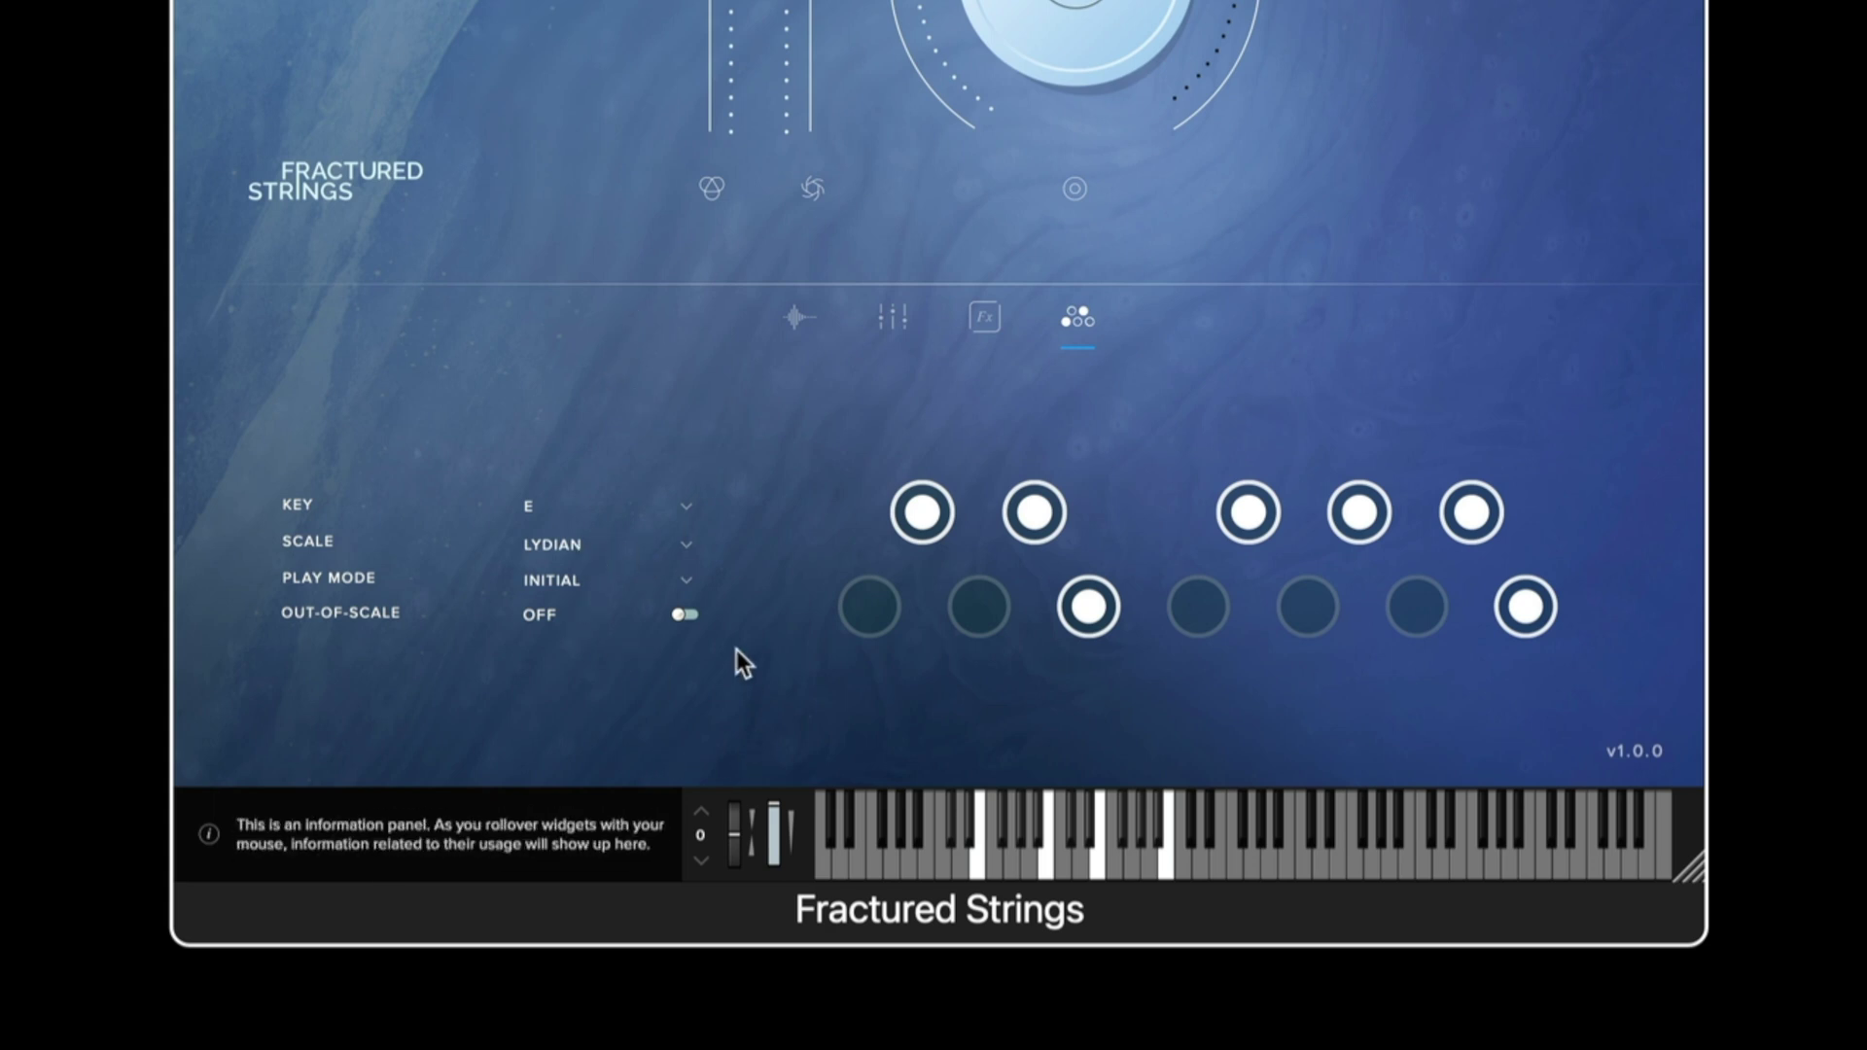
Enable out-of-scale, add F, G and A, remove E, then choose the Dorian scale
left_click(692, 614)
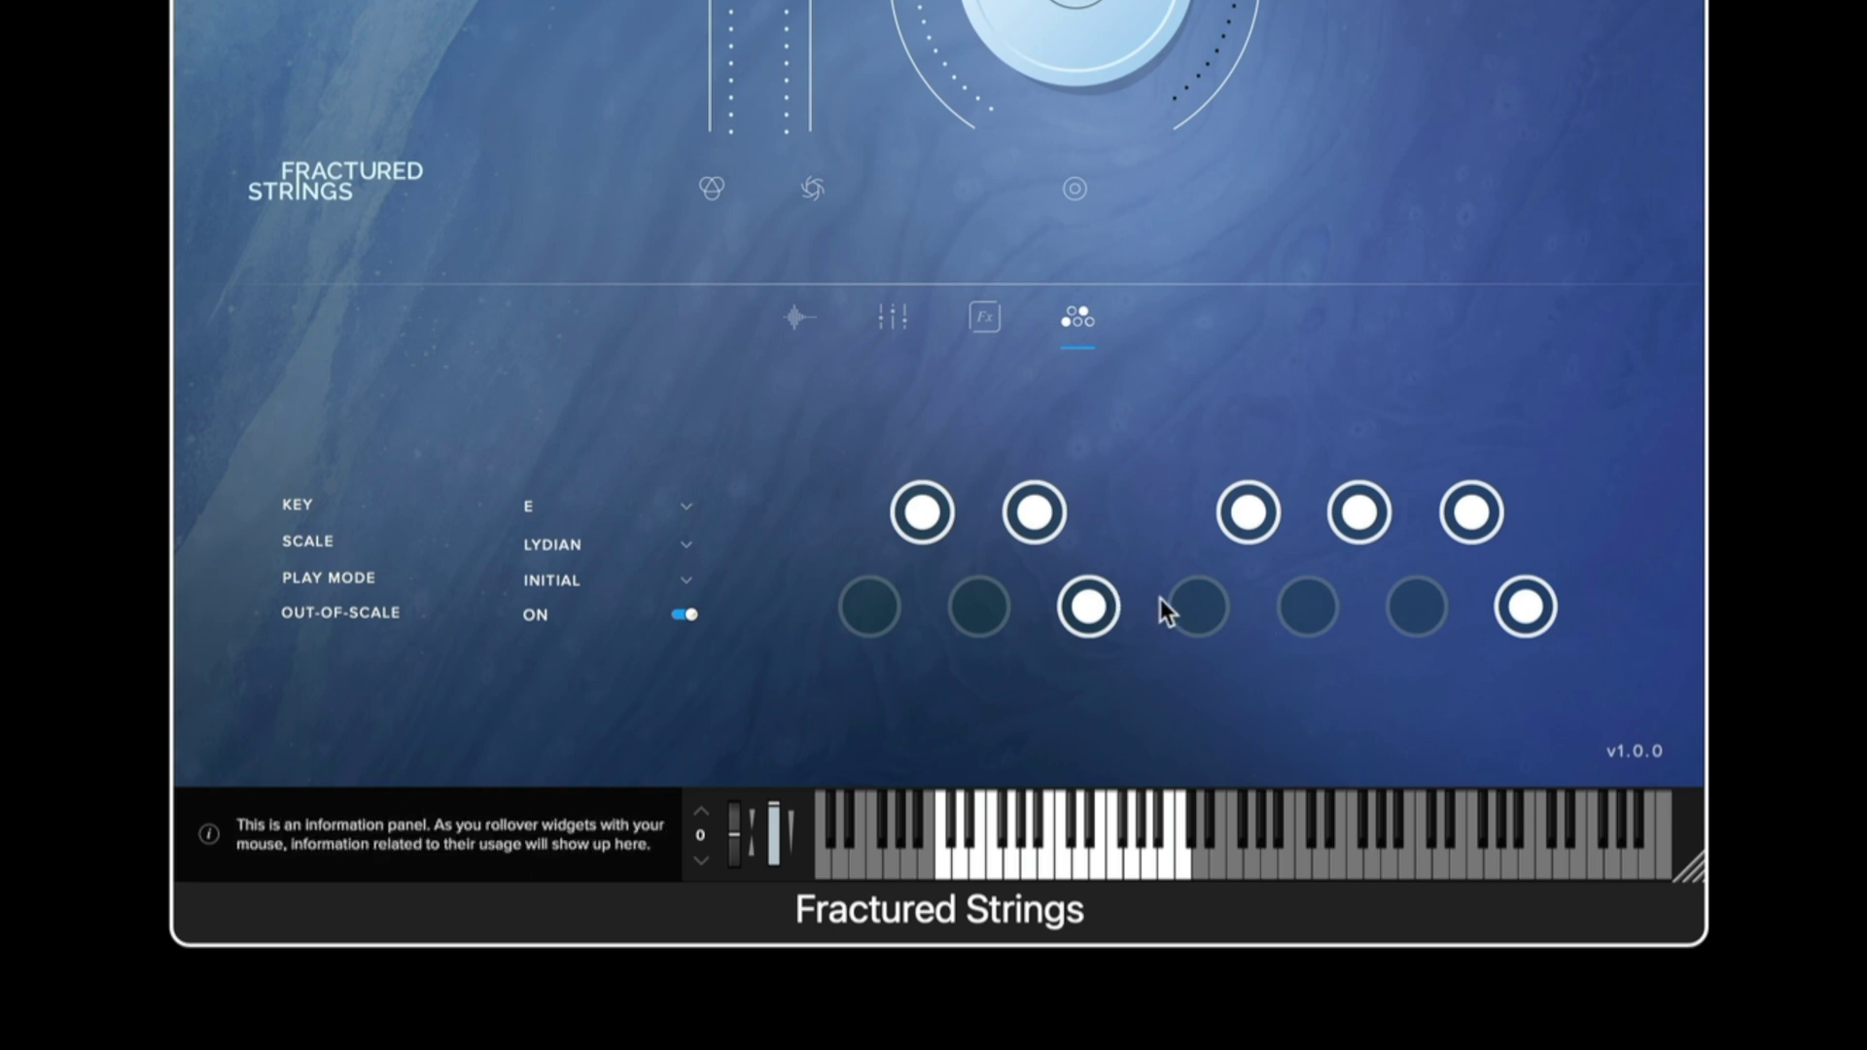
left_click(1189, 608)
left_click(1313, 612)
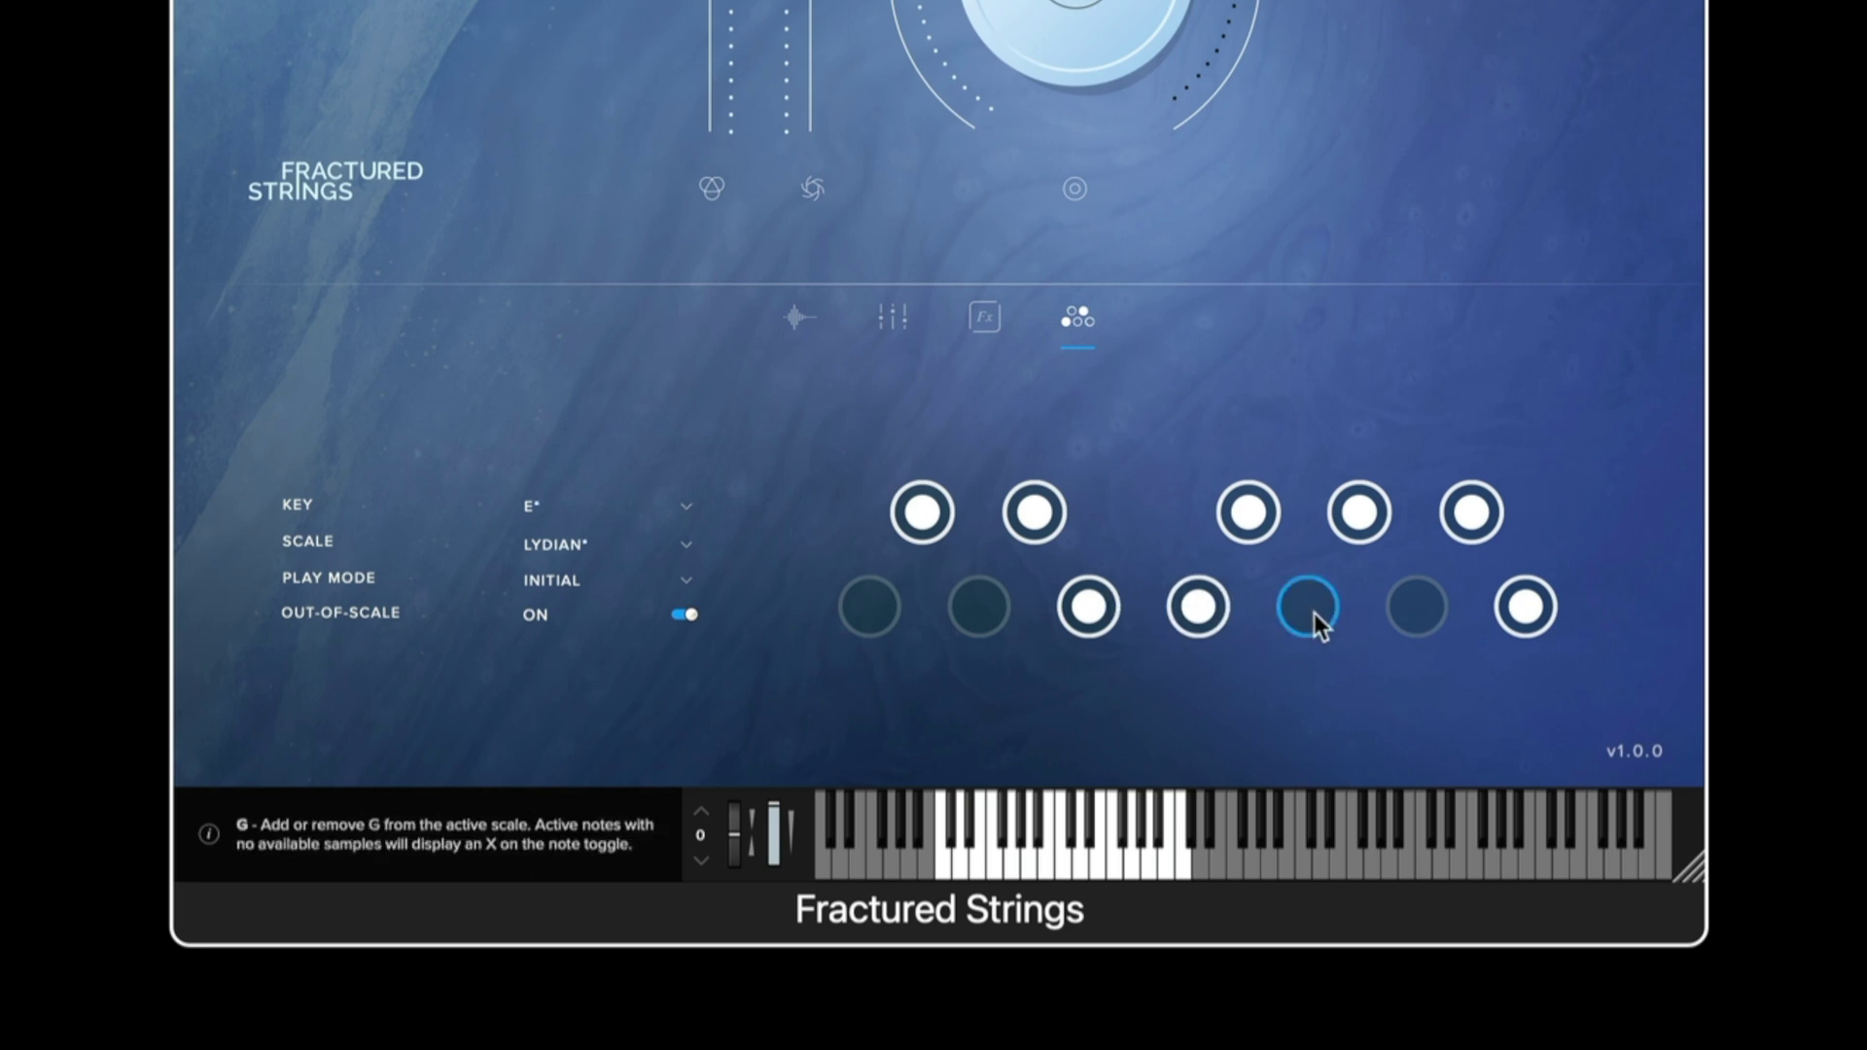
left_click(1100, 613)
left_click(1417, 612)
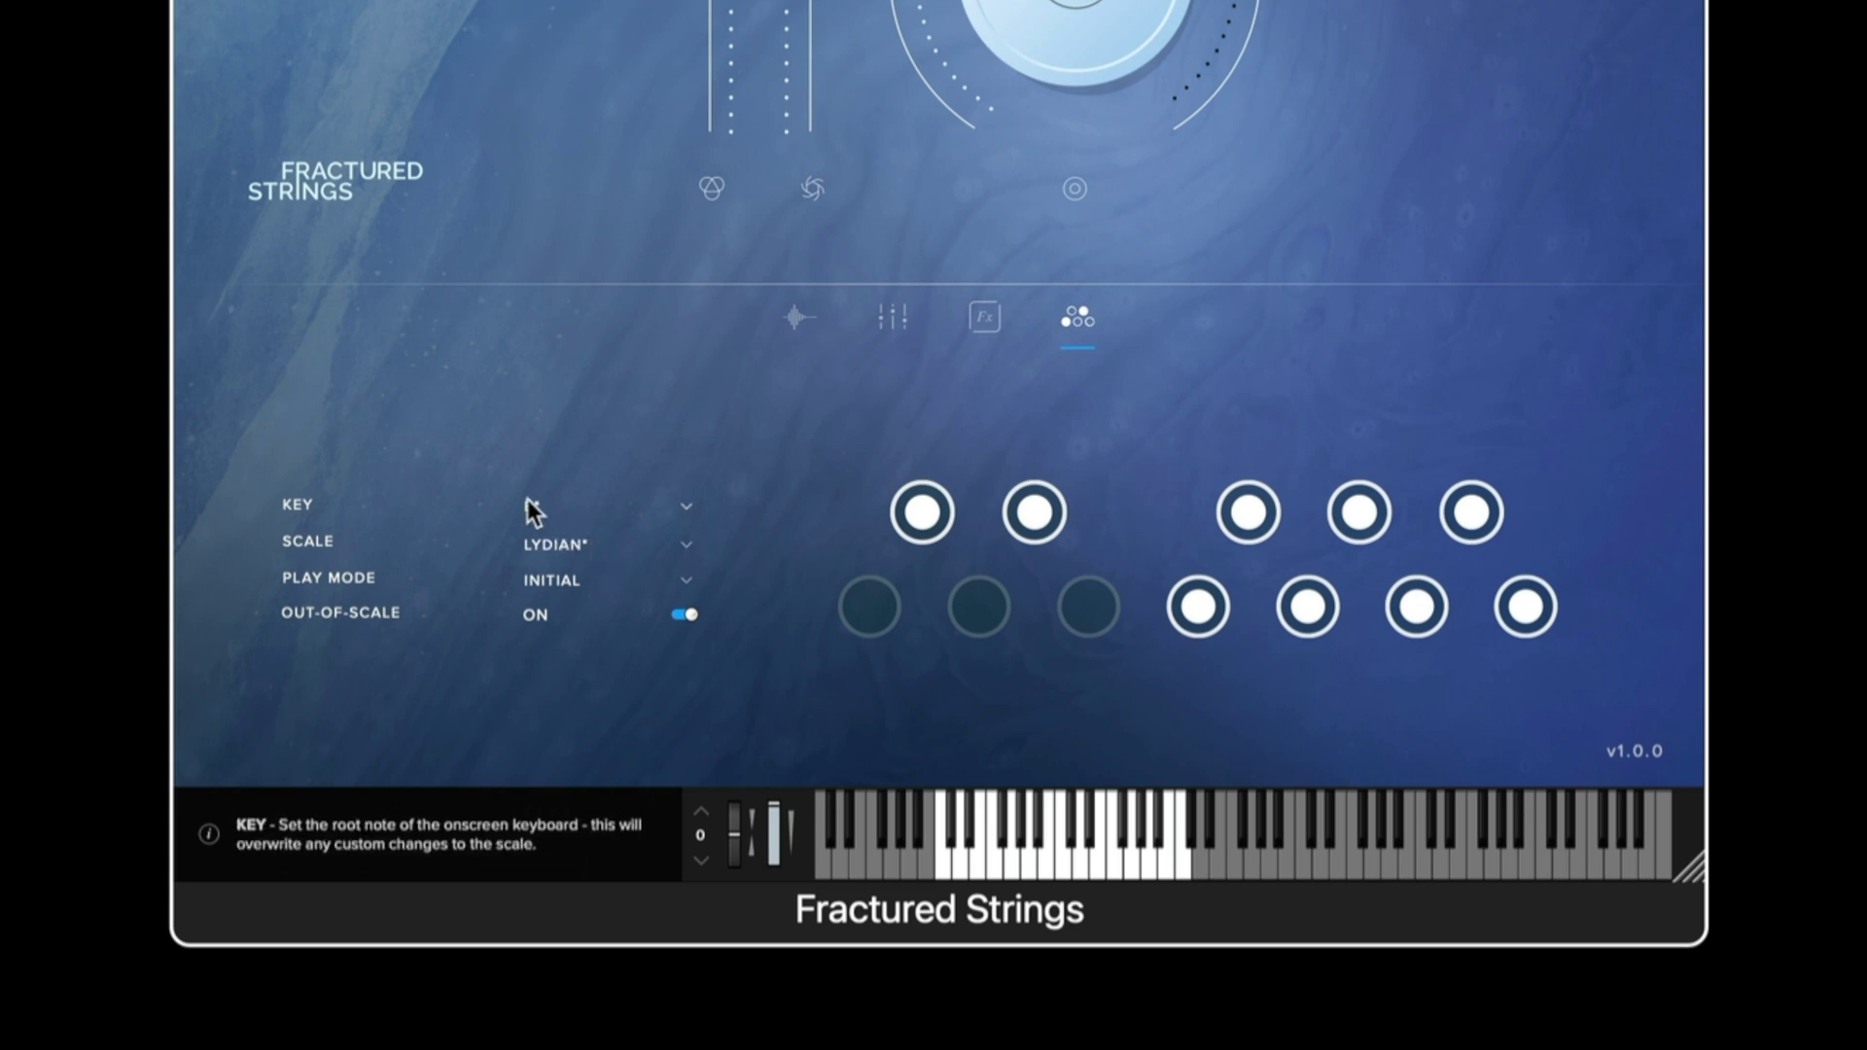
left_click(581, 545)
left_click(597, 590)
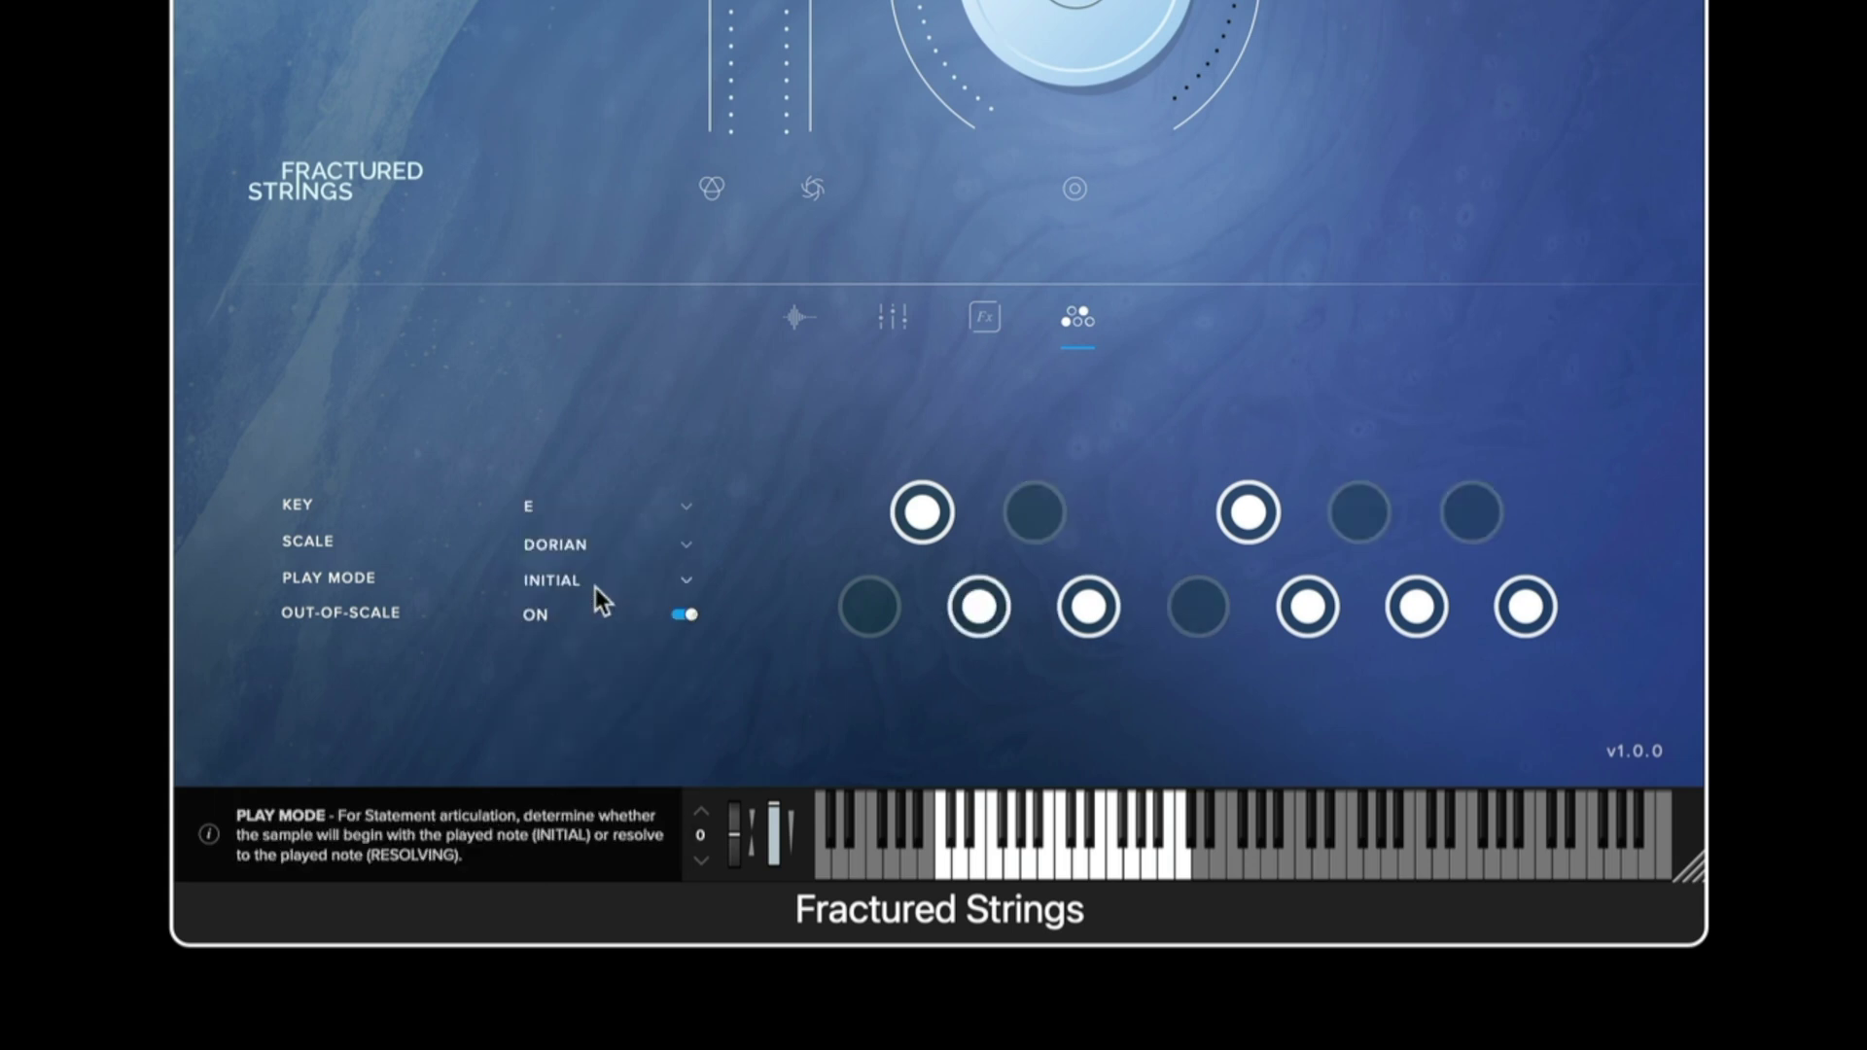